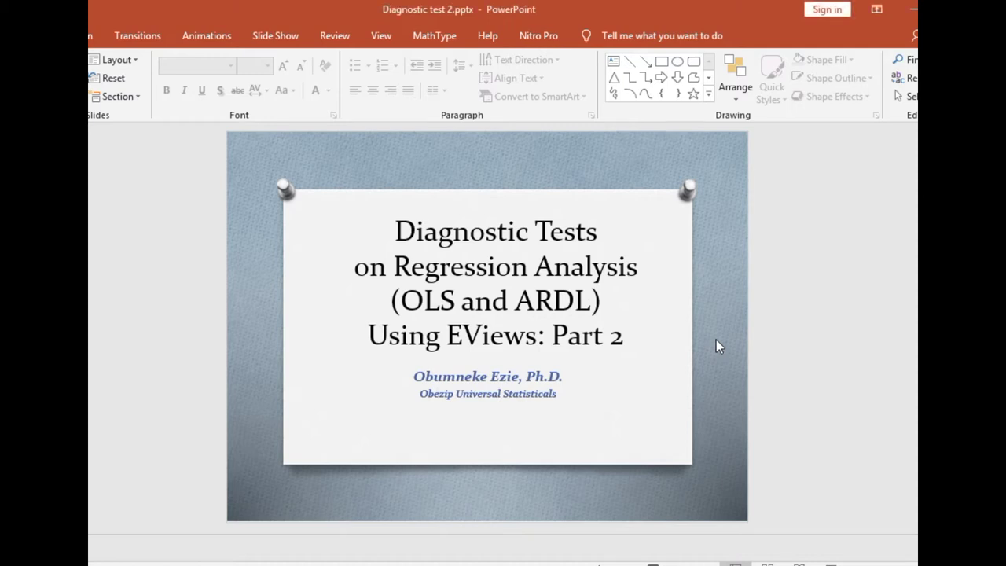
Switch to EViews and estimate a least squares equation specified as rgdp c exr inf over the 1985 2018 sample
click(149, 503)
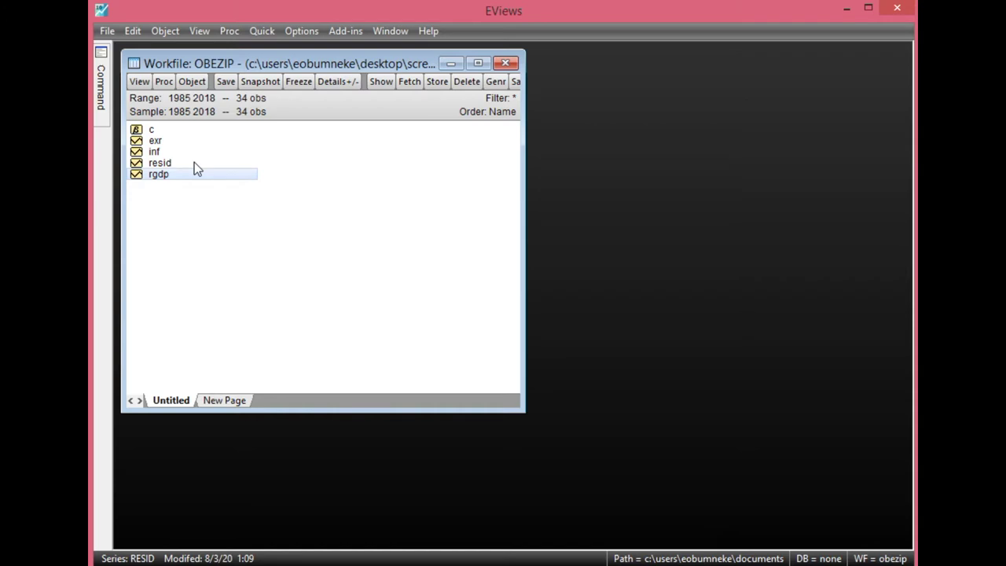
click(259, 33)
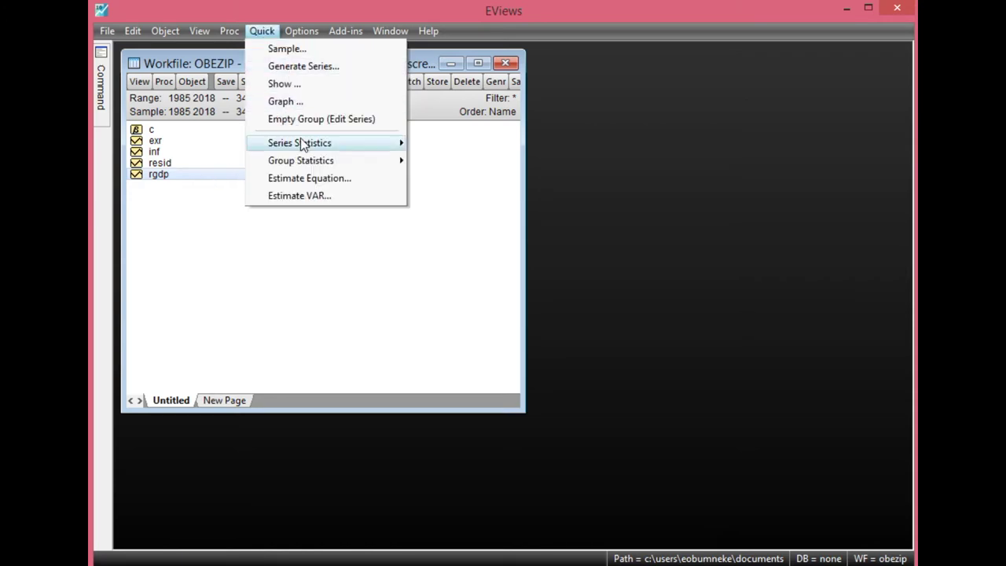
click(302, 184)
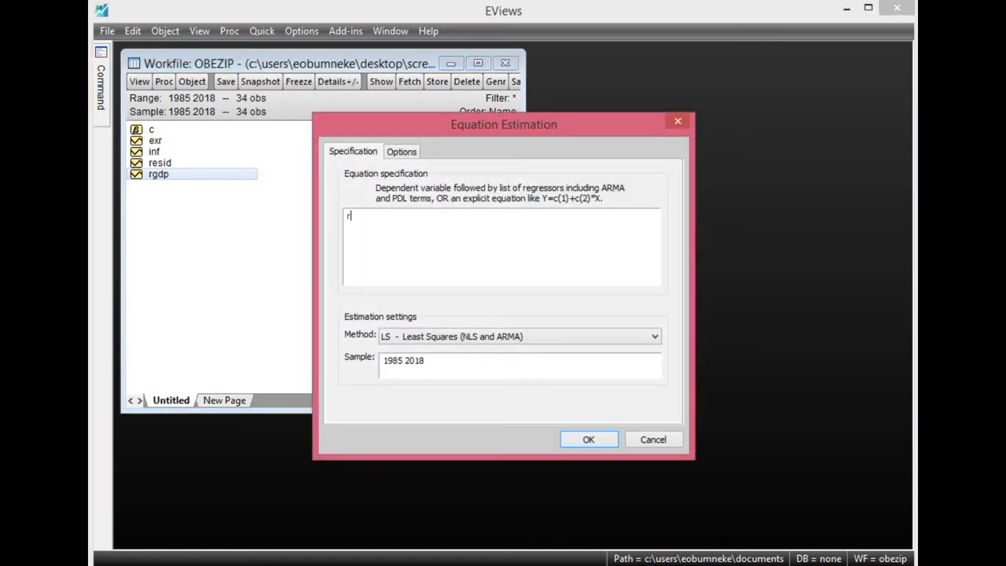
text(rgdp c)
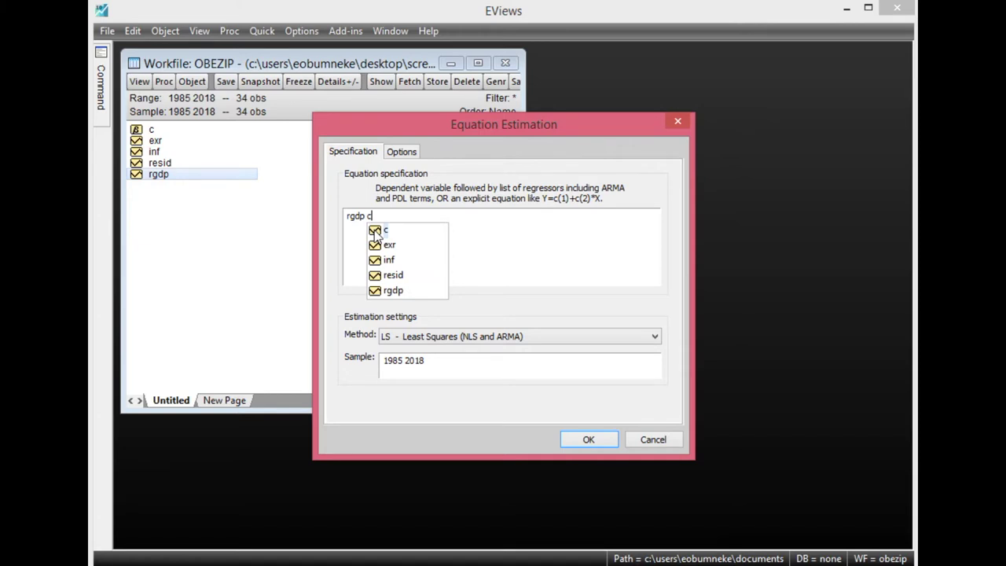
text( exr)
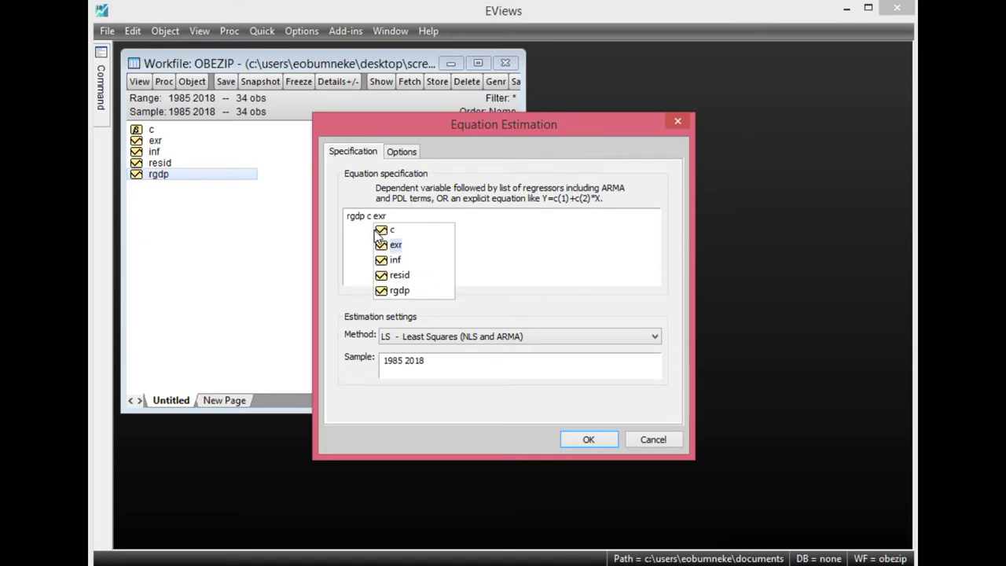
text( inf)
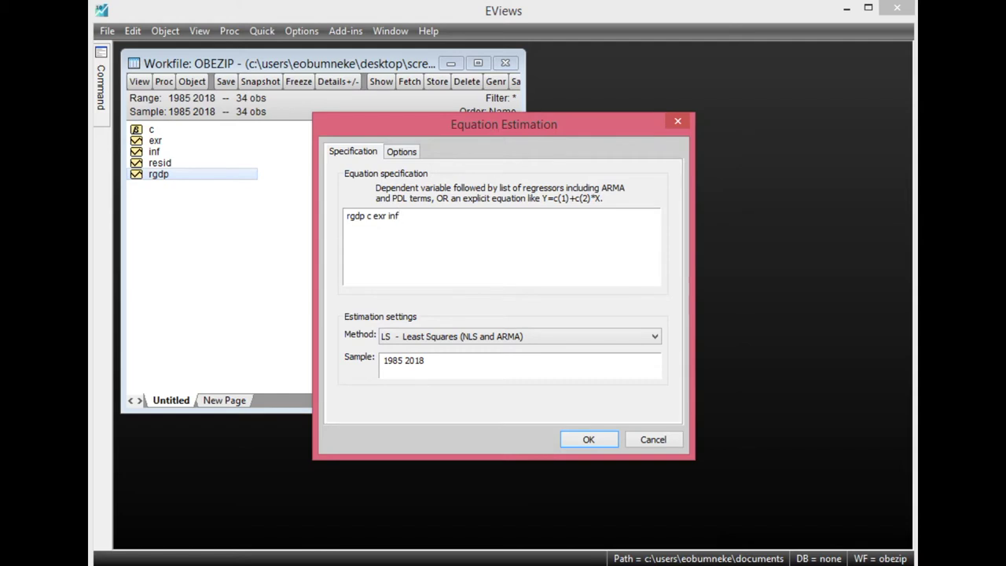
key(Escape)
click(585, 441)
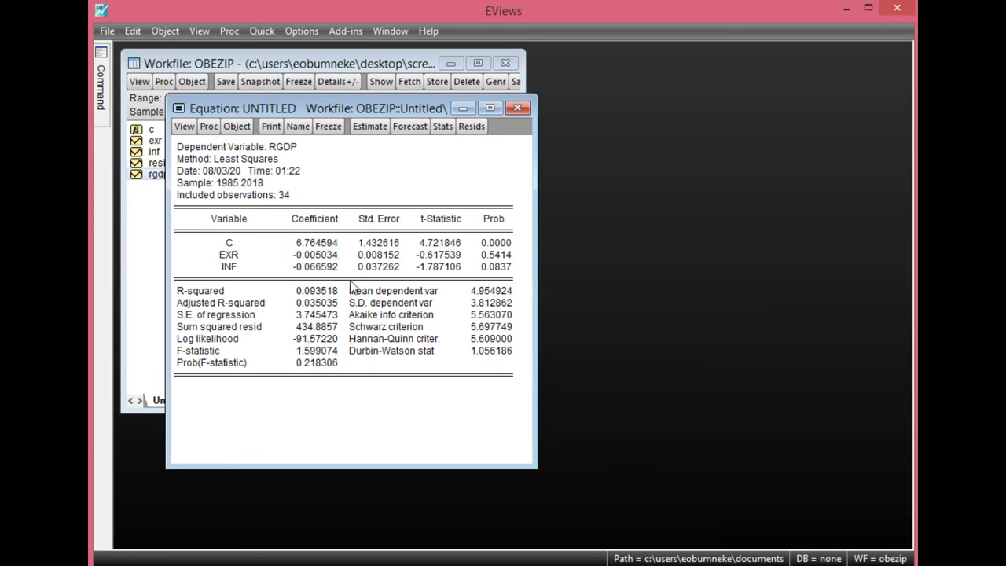
Examine the regression output: regressors, coefficients, standard errors, t-statistics, probabilities, R-squared, adjusted R-squared, F-statistic and Durbin-Watson statistic
click(238, 255)
click(238, 267)
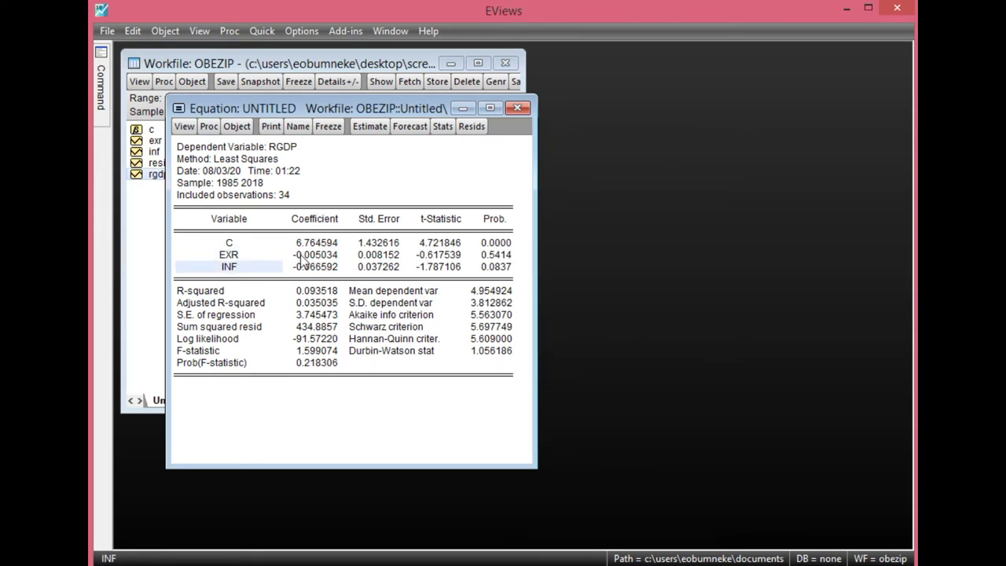
click(315, 219)
click(369, 233)
click(444, 231)
click(479, 232)
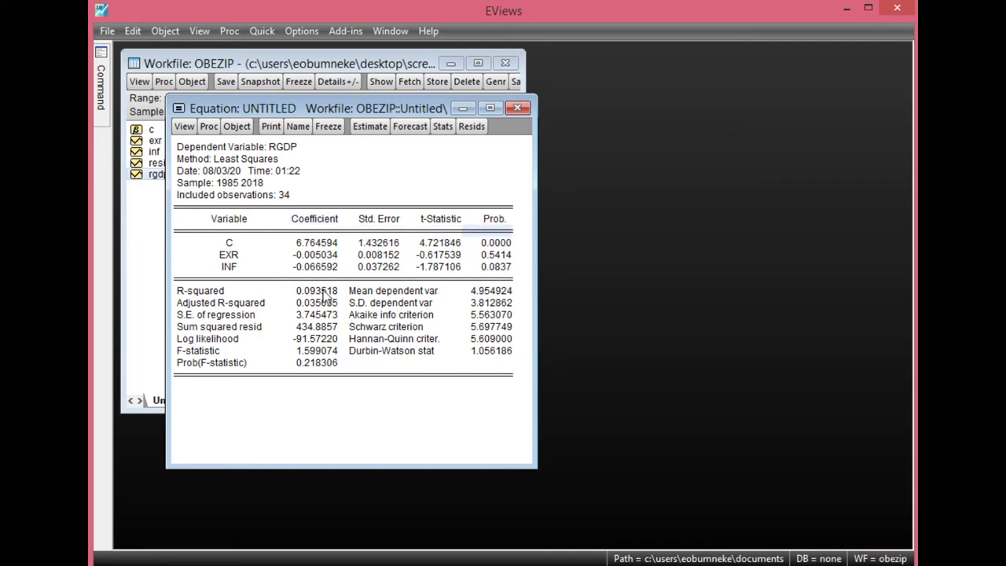
click(221, 292)
click(227, 307)
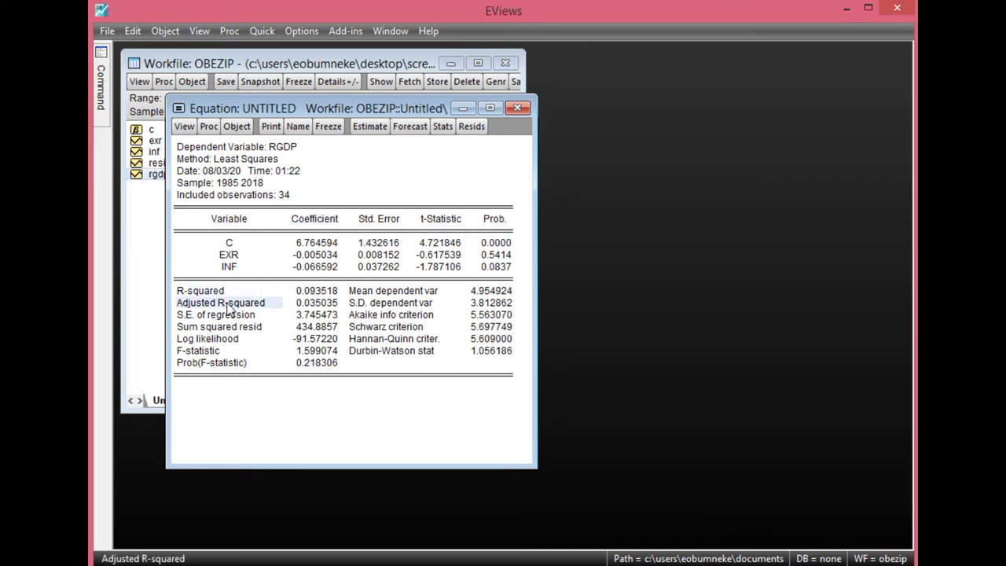
click(227, 355)
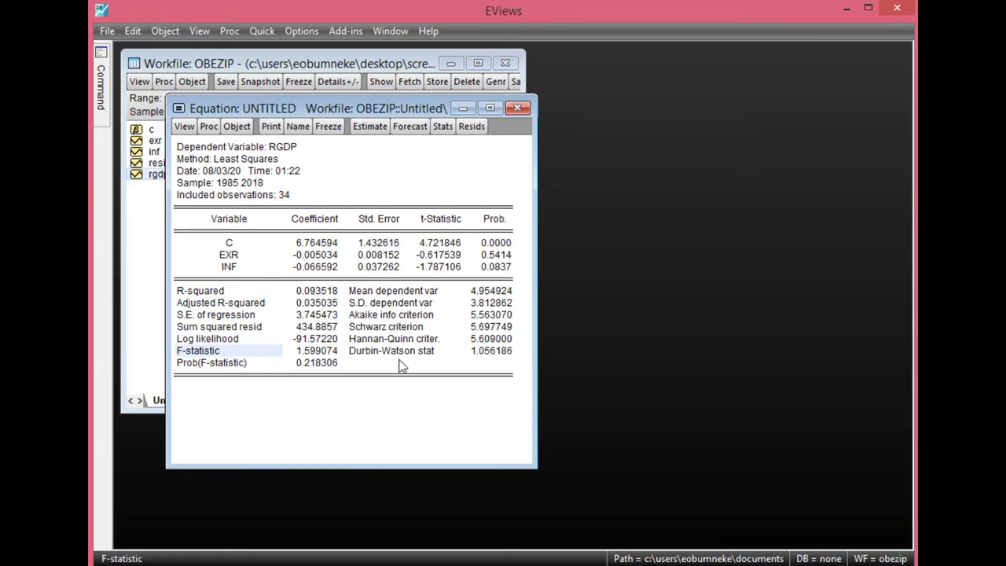
click(489, 353)
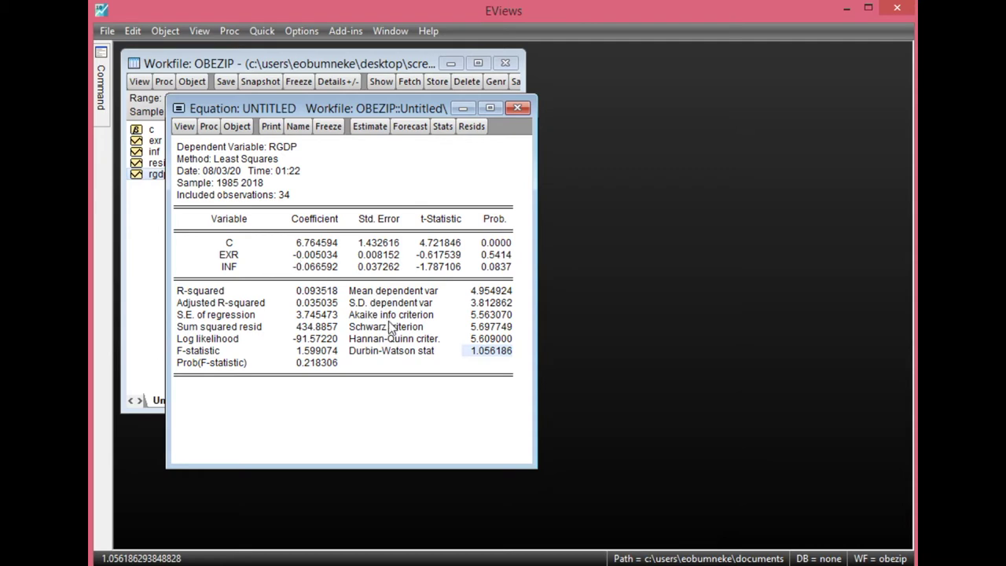
Generate the residual correlogram with Q-statistics for 16 lags and review its probability values across the lags
click(186, 128)
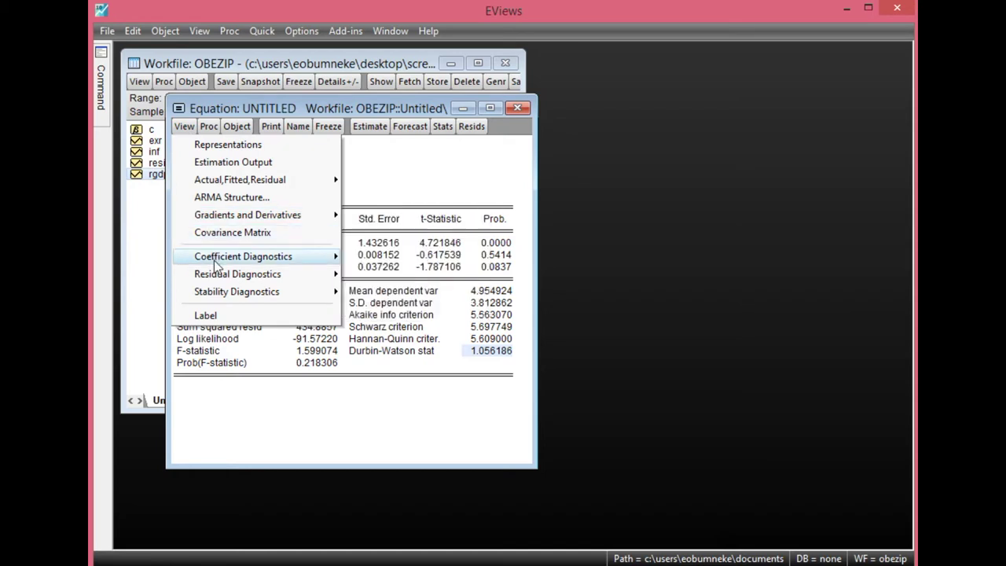
mouse_move(216, 275)
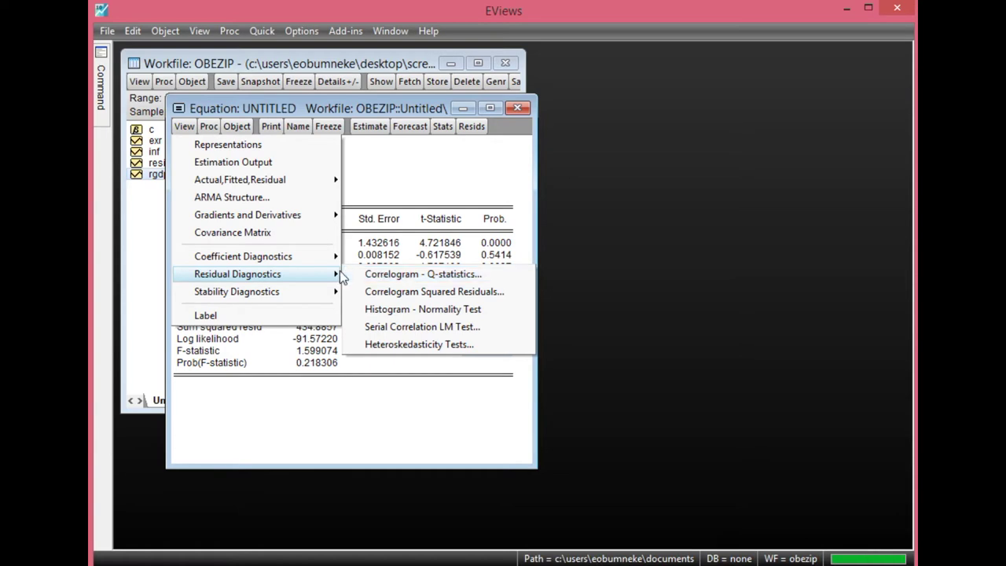
click(385, 274)
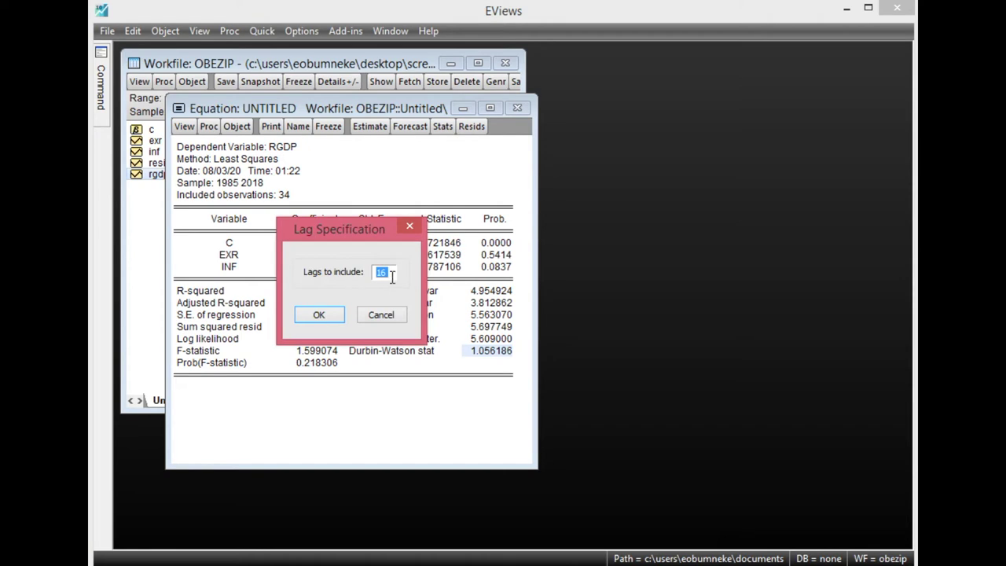
click(330, 315)
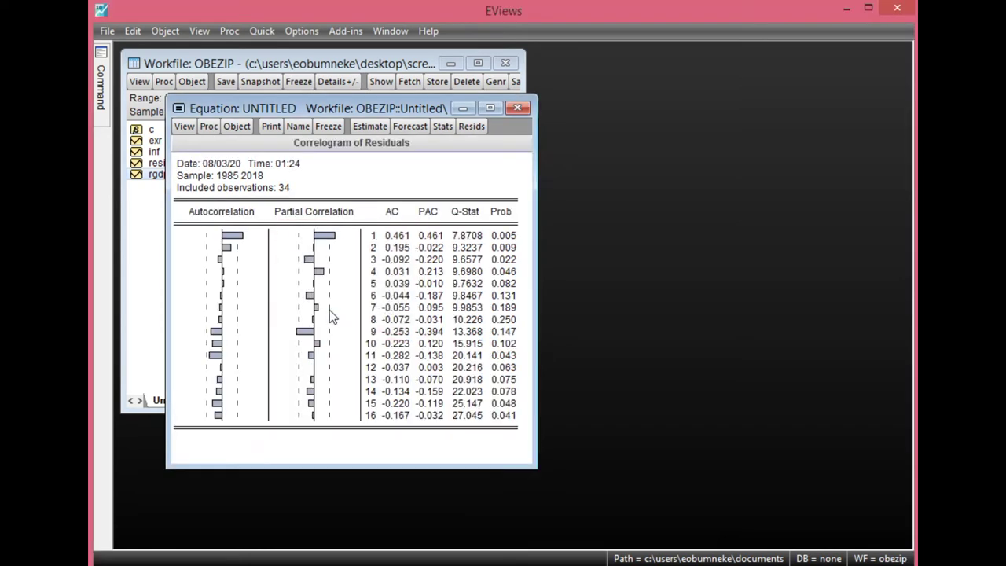
click(510, 236)
click(509, 248)
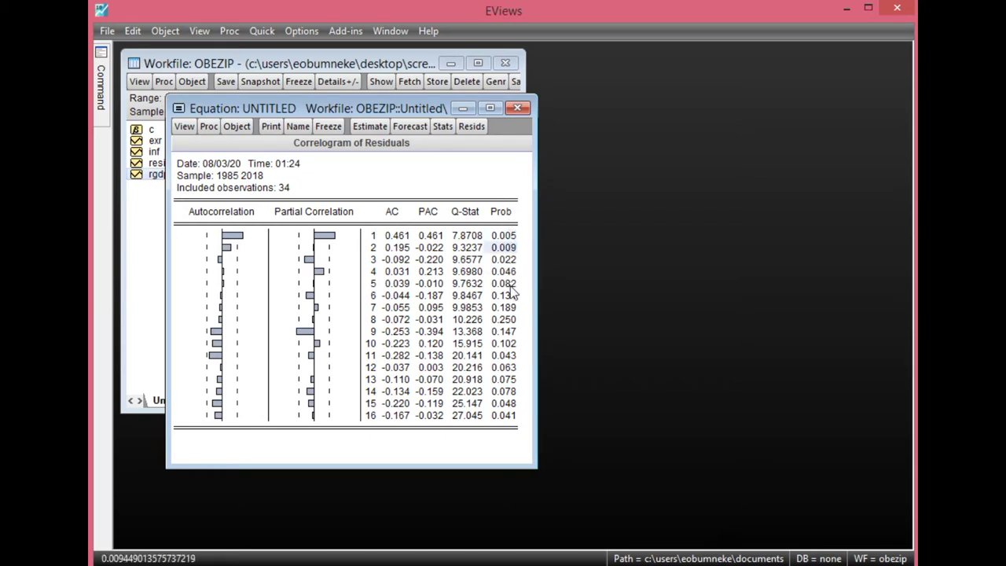
click(507, 259)
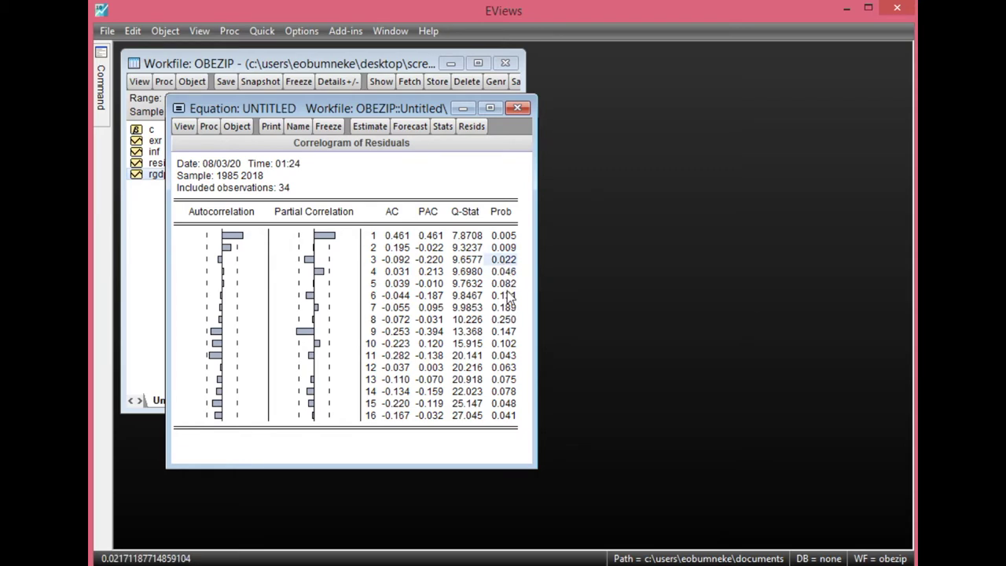
click(507, 355)
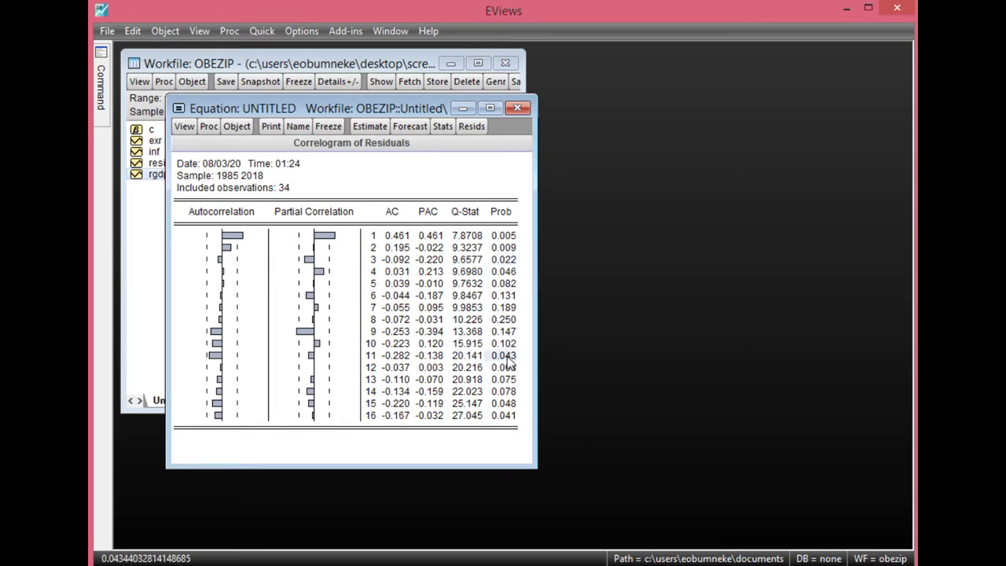
click(509, 403)
click(507, 415)
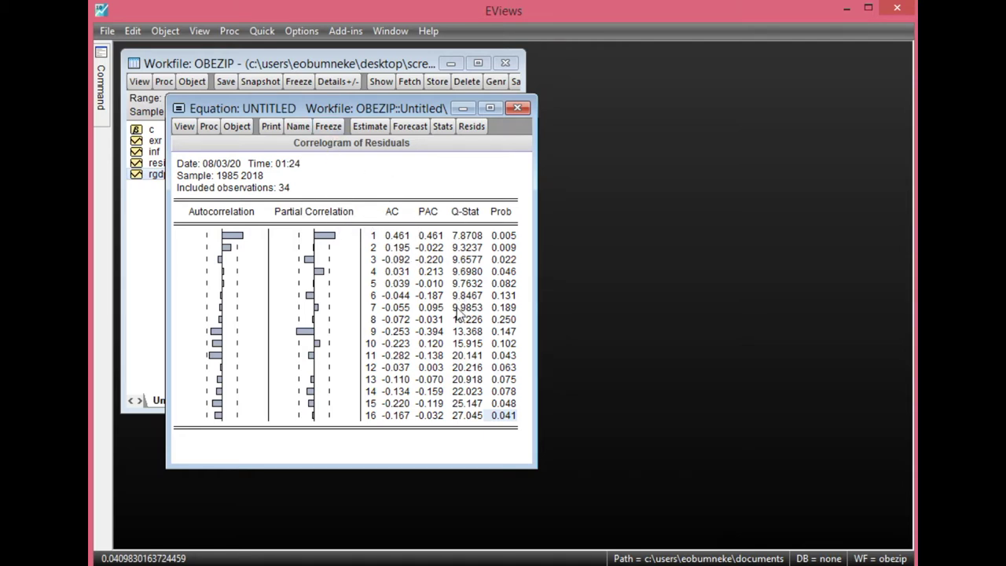
Freeze the residual correlogram as a table named correlQ and close that table
click(330, 127)
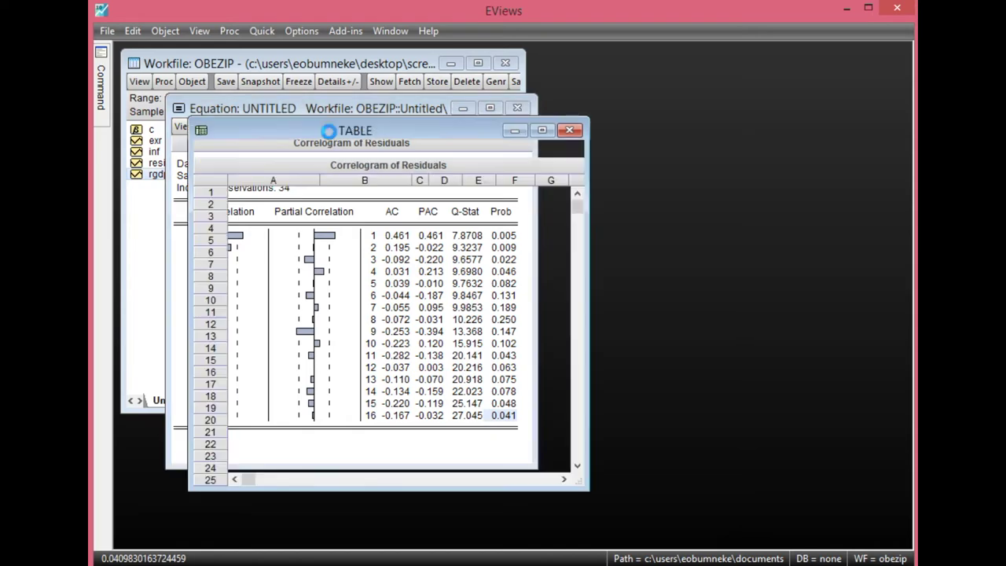
click(320, 149)
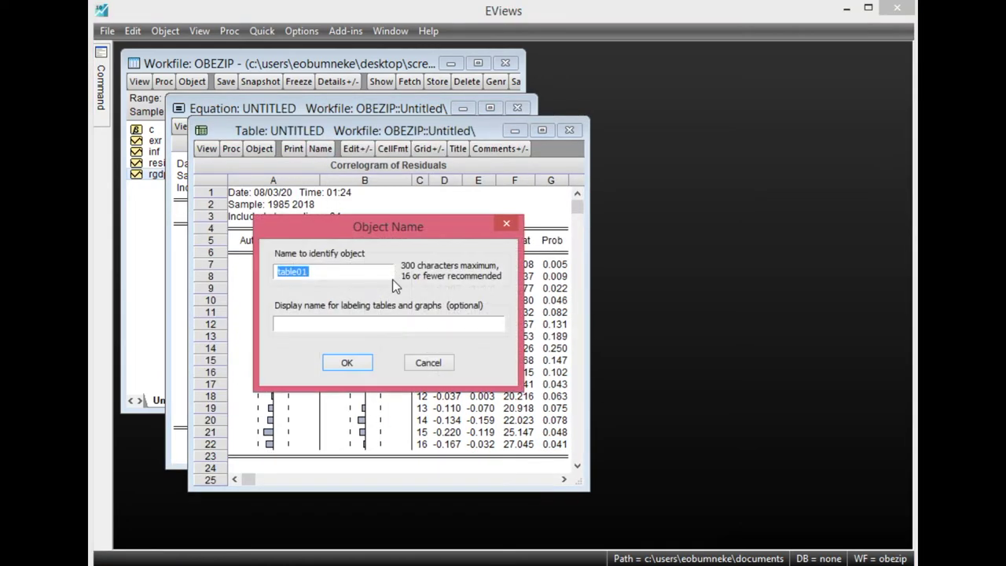
text(correlQ)
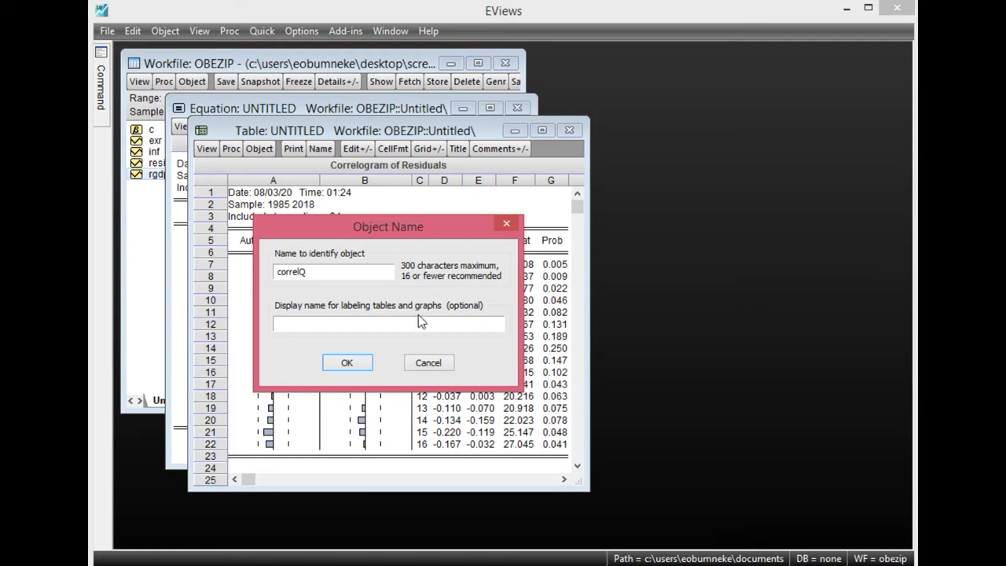
click(348, 363)
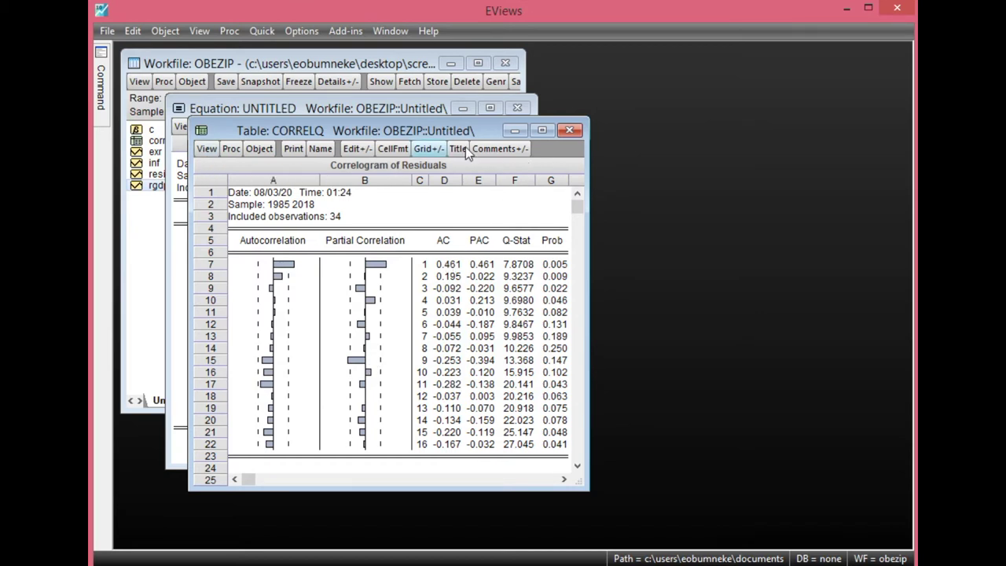
click(563, 132)
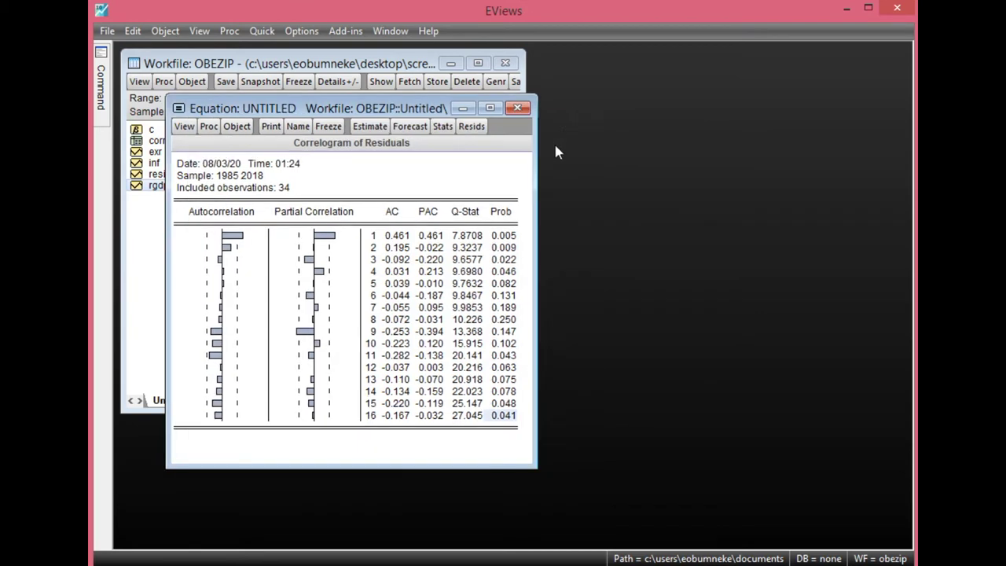
Run the Serial Correlation LM Test on the equation's residuals with 2 lags
click(185, 127)
mouse_move(243, 277)
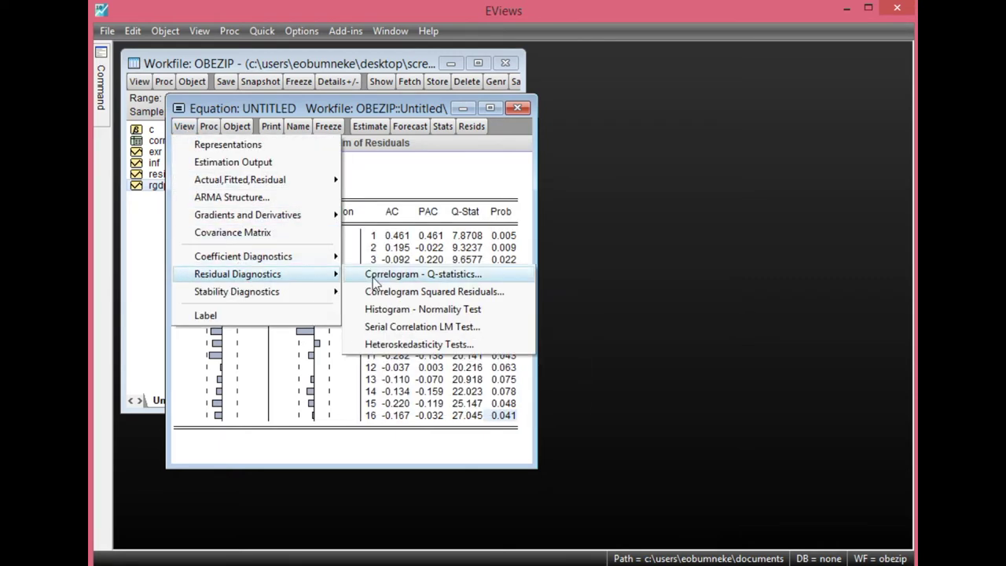
click(438, 330)
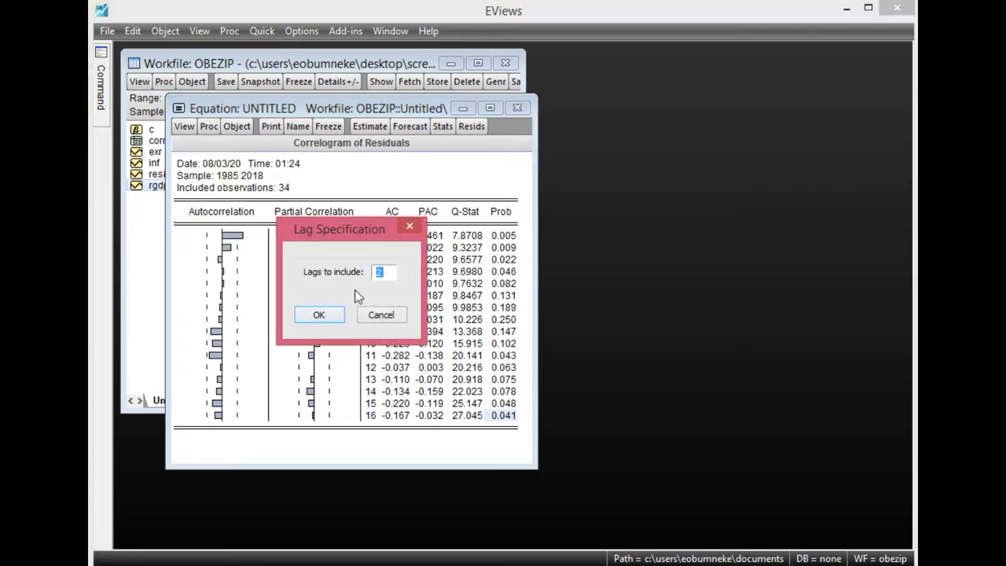
click(318, 314)
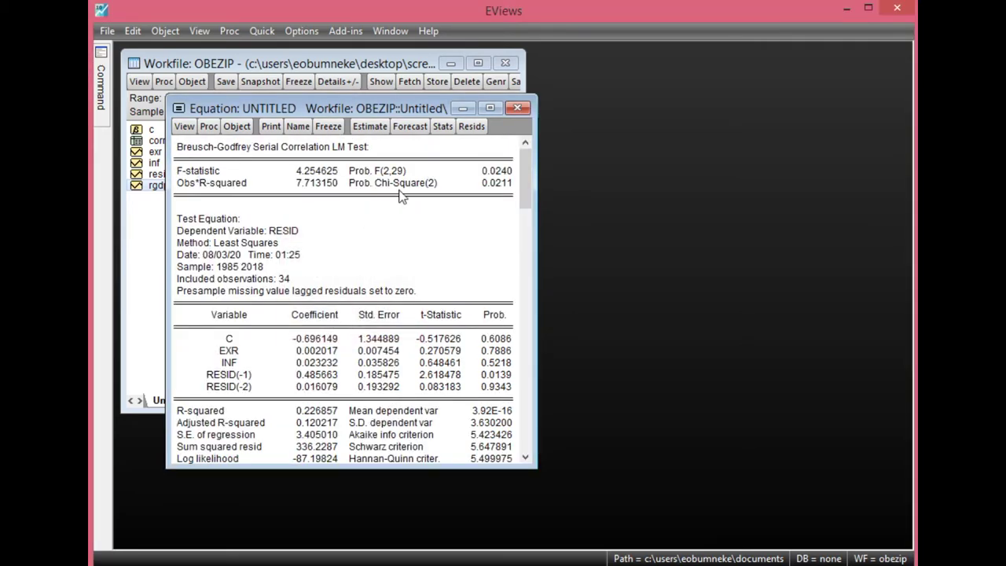
Examine the Breusch-Godfrey test's F-statistic and Obs*R-squared rows, comparing their F and Chi-Square probabilities
click(482, 171)
click(214, 173)
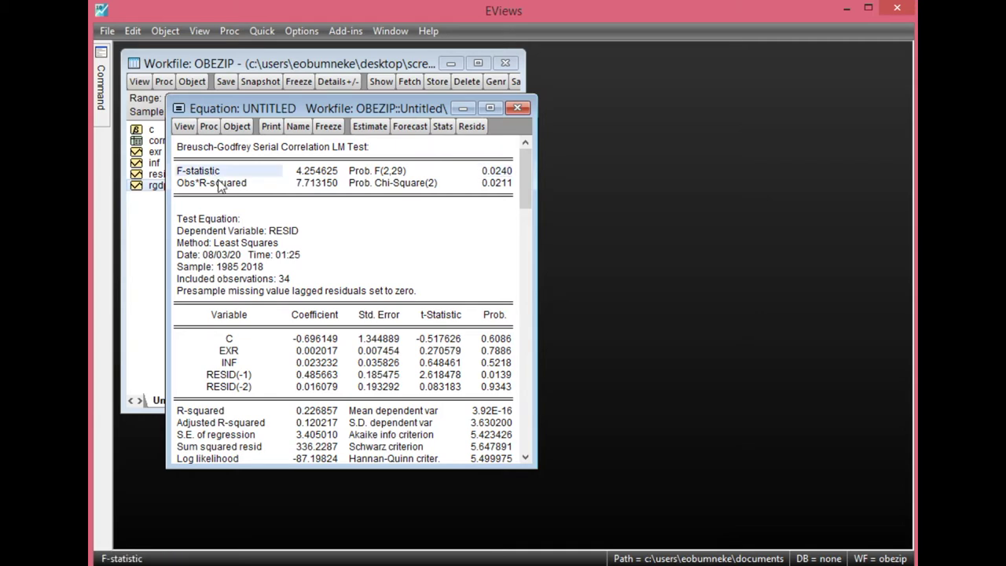
click(222, 183)
click(488, 172)
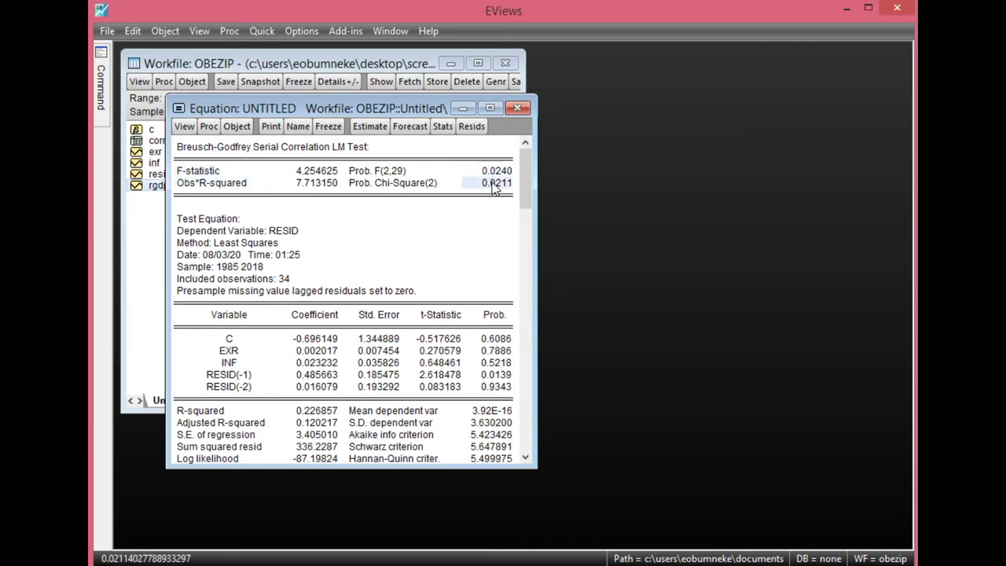
click(493, 190)
click(493, 173)
click(494, 186)
click(493, 173)
click(493, 187)
click(493, 173)
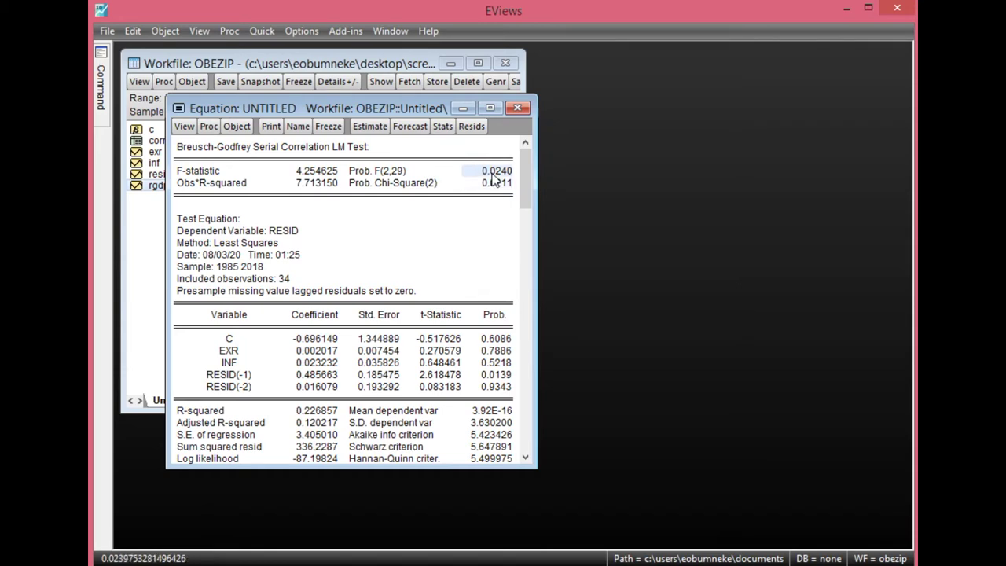
Freeze the Breusch-Godfrey LM test output as a table named SerialLM and close that table
click(325, 130)
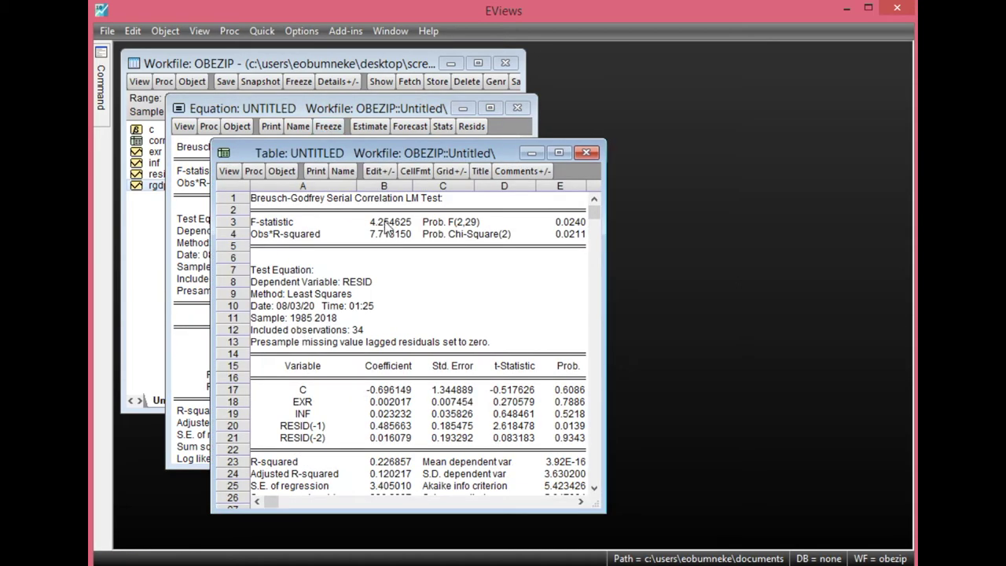
click(346, 174)
text(Serial)
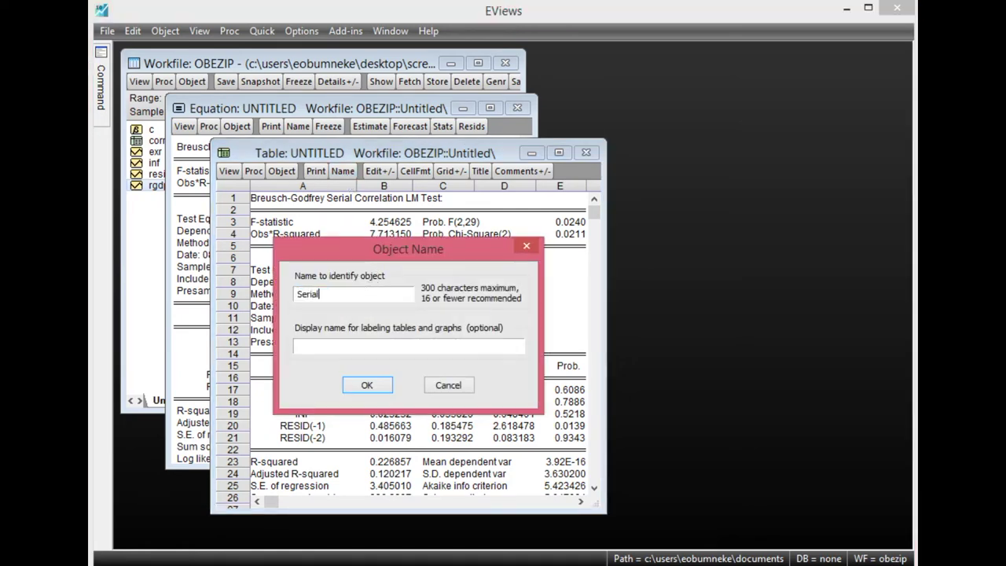
click(375, 385)
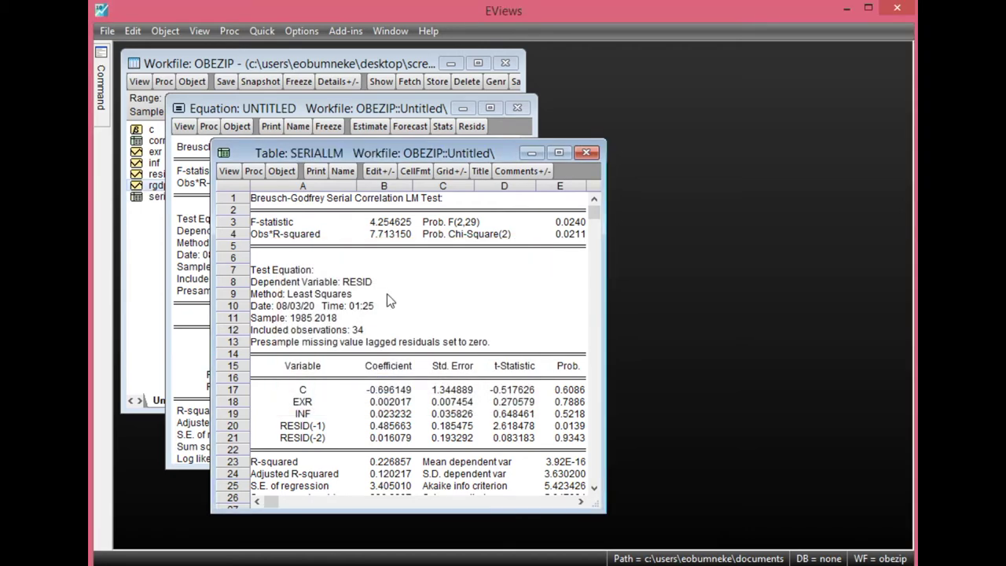
click(586, 152)
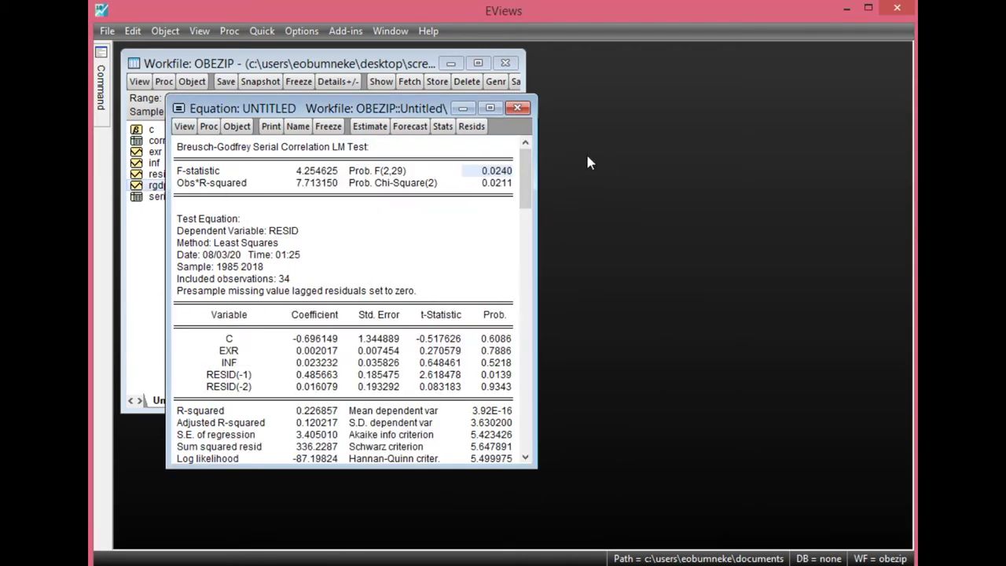
Run the Breusch-Pagan-Godfrey heteroskedasticity test on the equation's residuals with regressors c, exr and inf
click(183, 129)
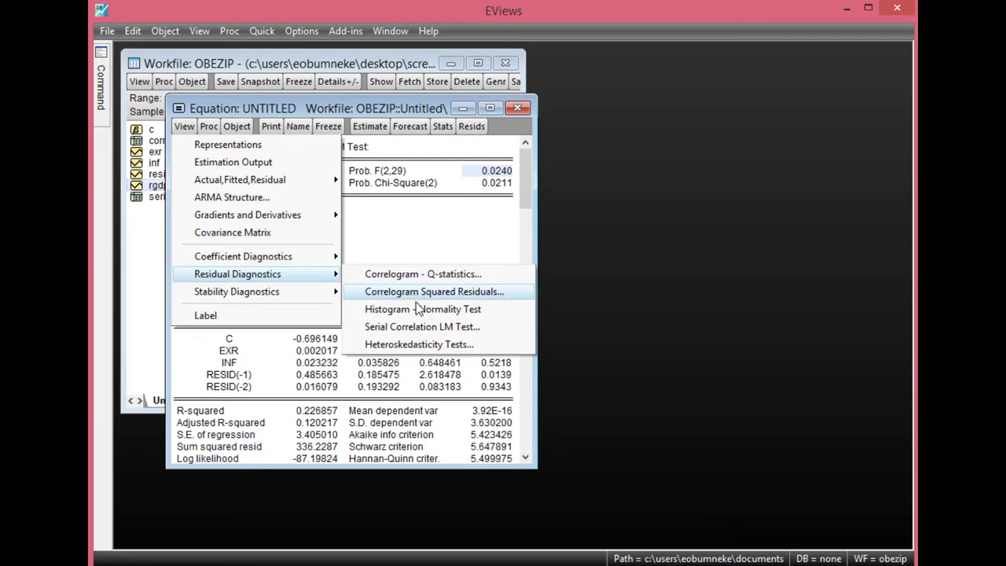
click(422, 344)
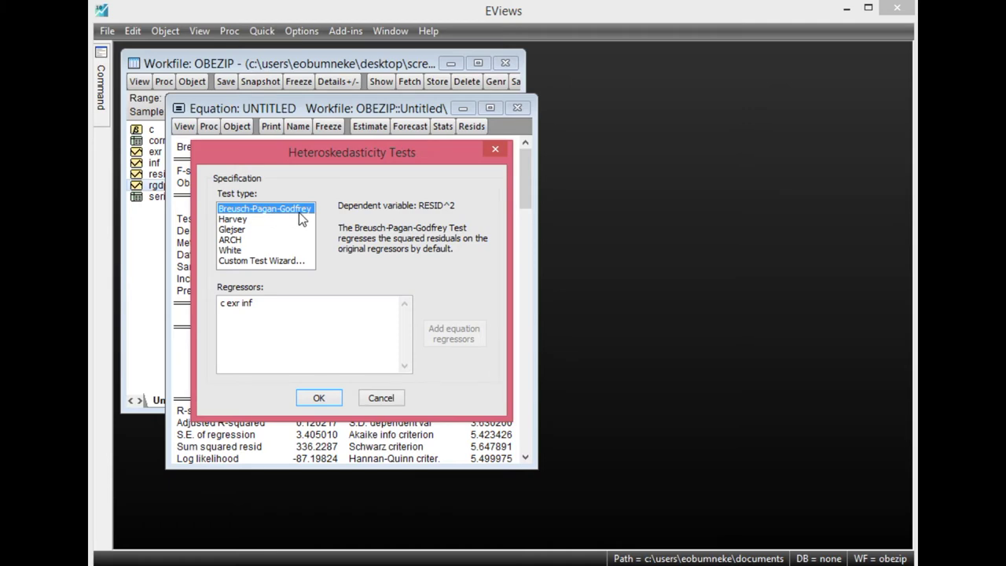
click(323, 398)
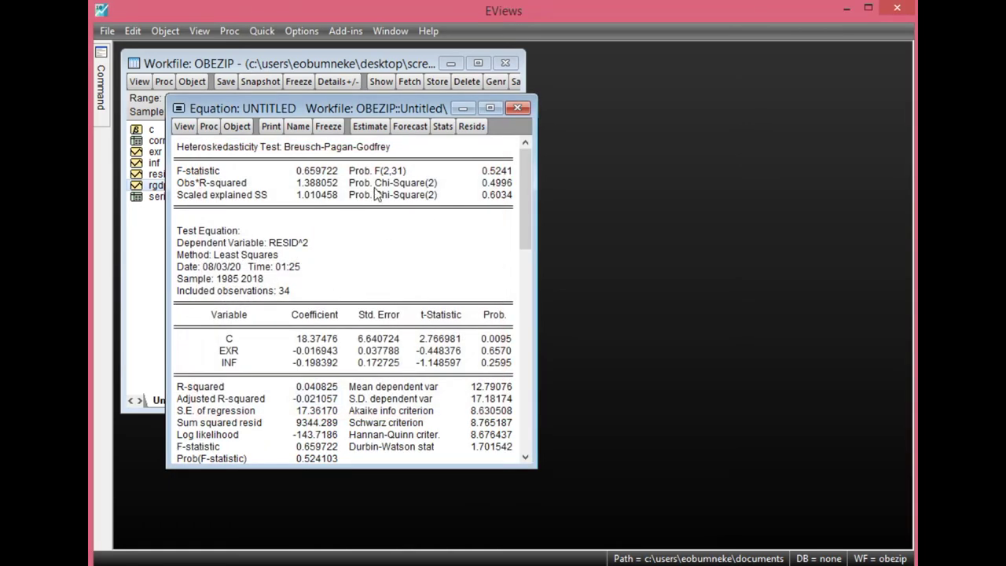
Examine the Breusch-Pagan-Godfrey test's F-statistic and Obs*R-squared rows, comparing their F and Chi-Square probabilities
click(201, 173)
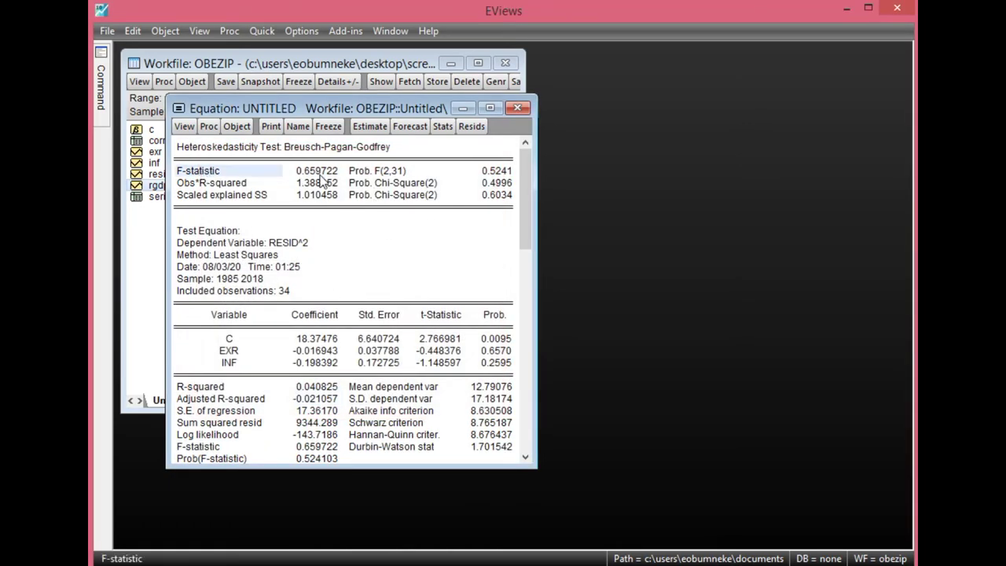
click(501, 171)
click(485, 185)
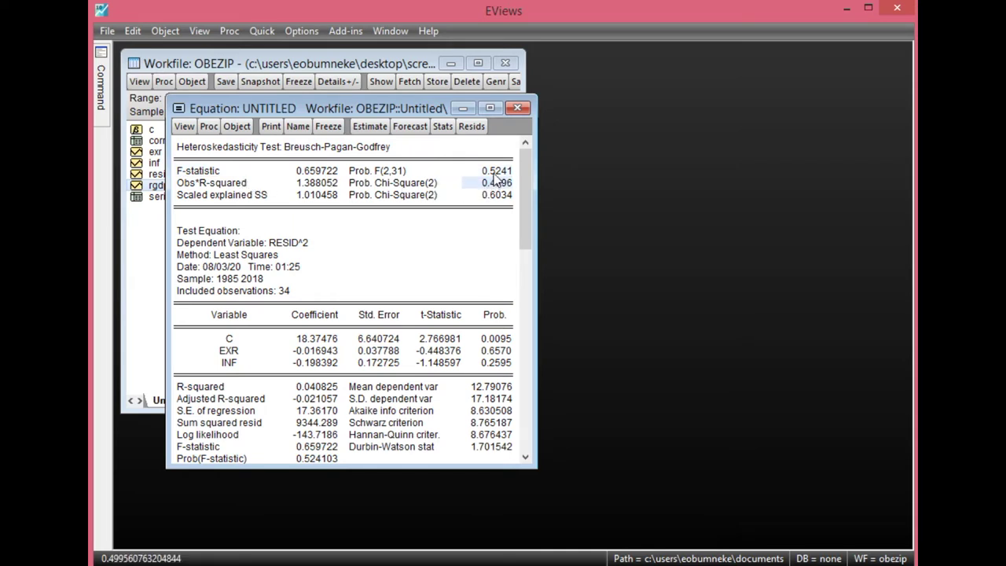
click(495, 174)
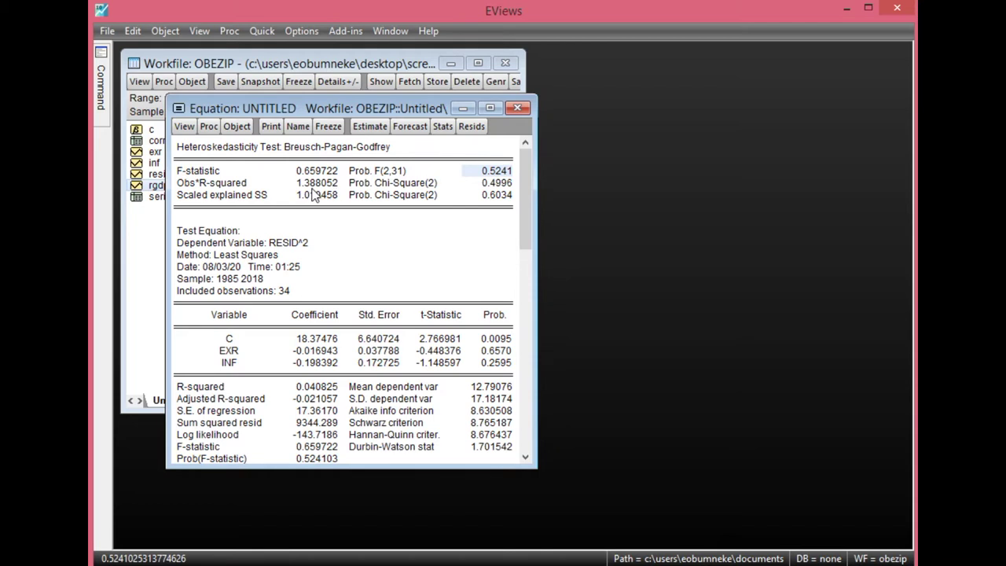
click(498, 183)
click(495, 173)
click(496, 182)
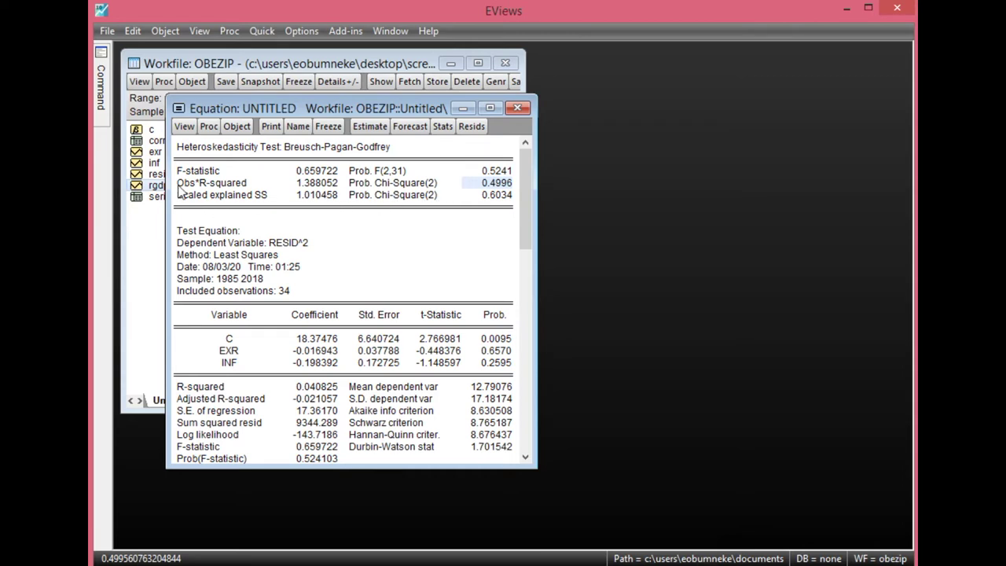
Run the ARCH heteroskedasticity test on the equation's residuals with 1 lag
click(186, 129)
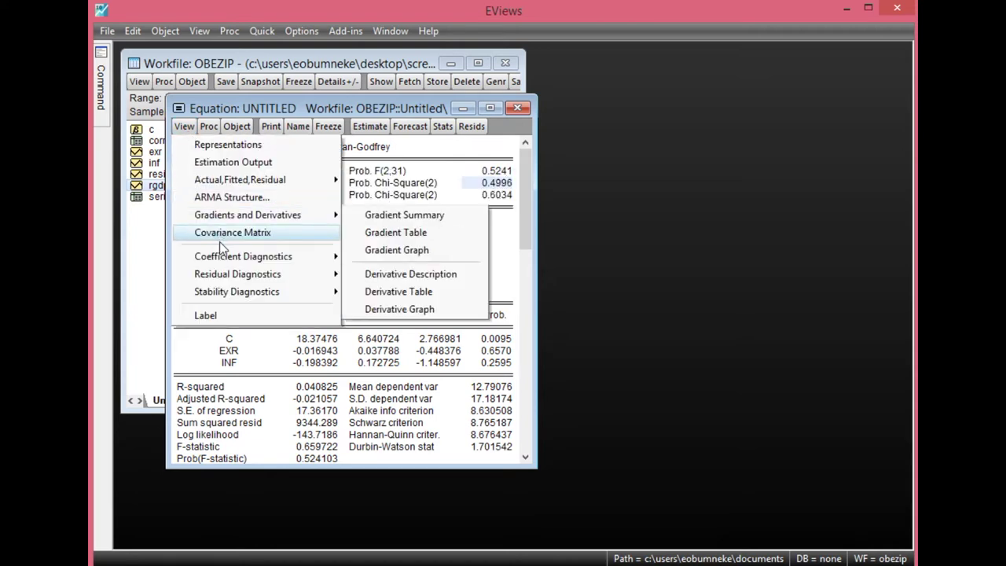
mouse_move(225, 276)
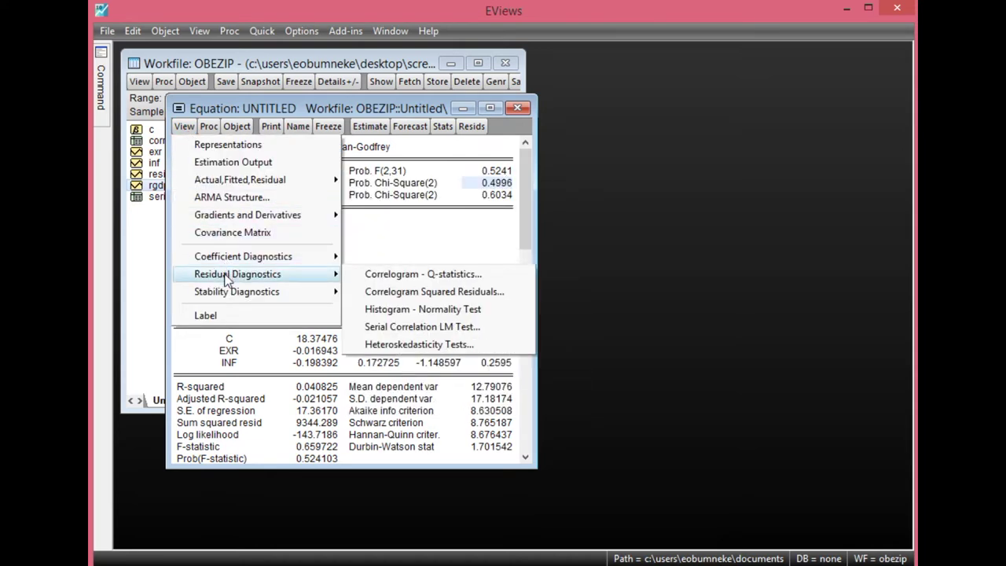
click(412, 345)
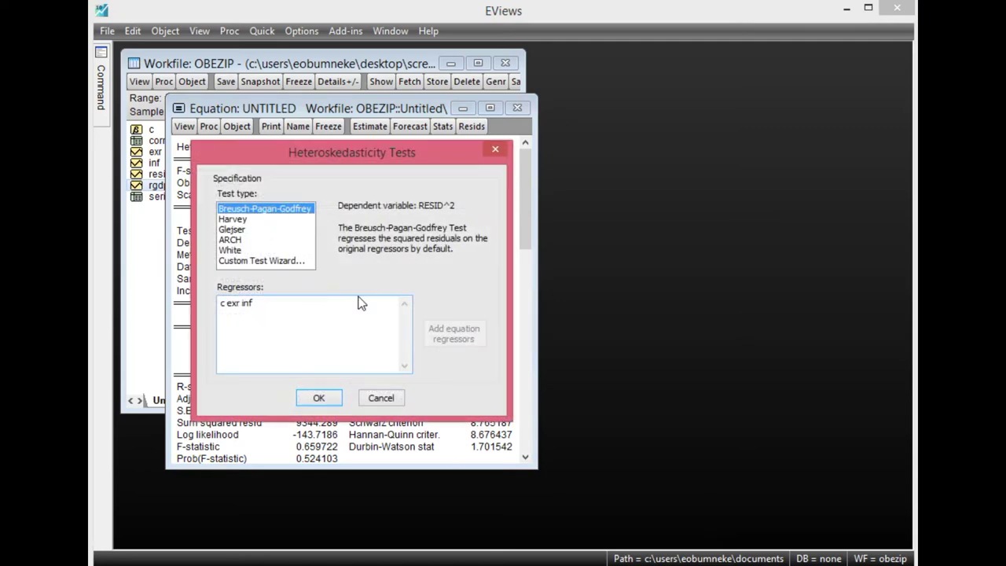
click(230, 240)
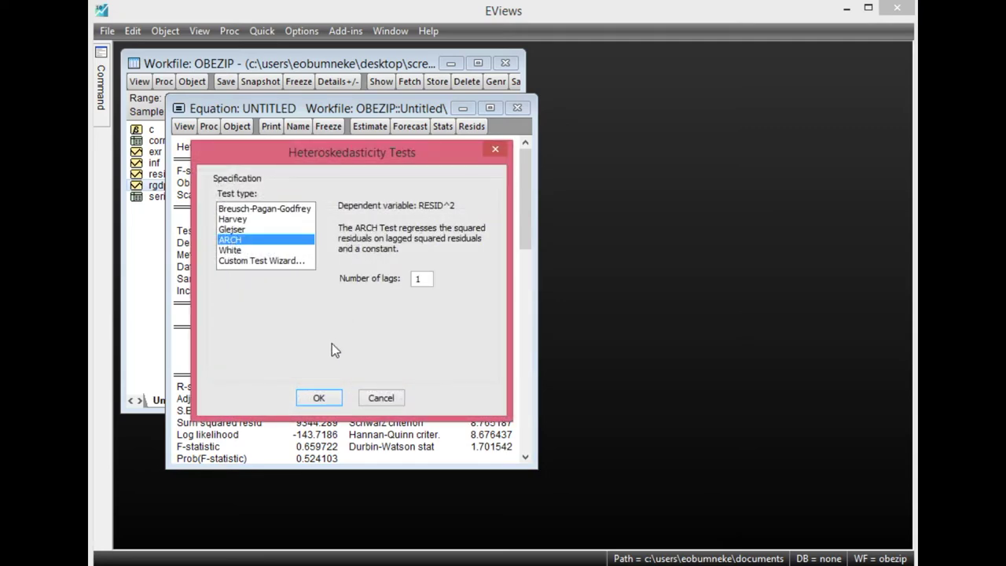
click(322, 398)
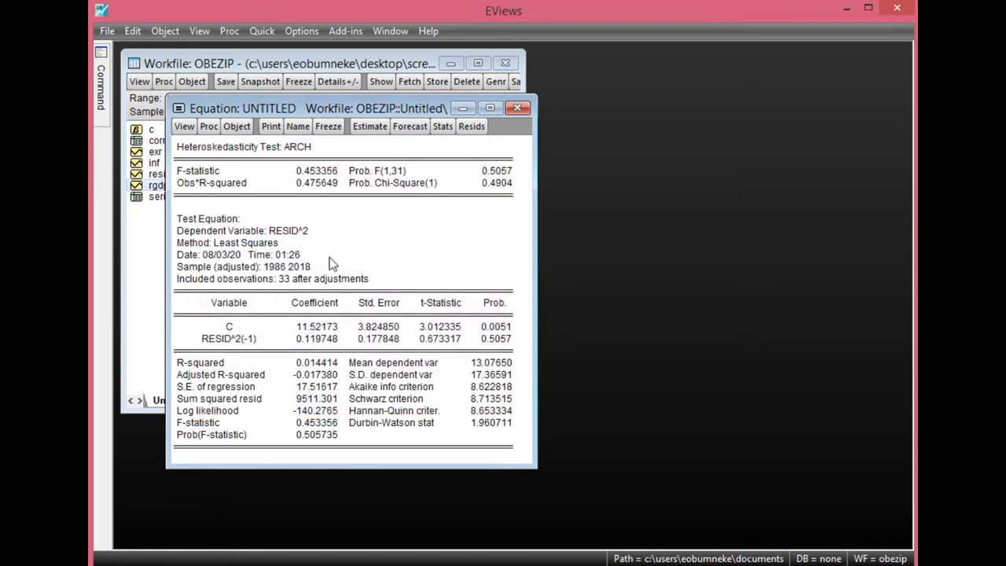
Examine the ARCH test's F-statistic and Obs*R-squared rows, comparing the F probability with the Chi-Square probability
click(214, 175)
click(239, 185)
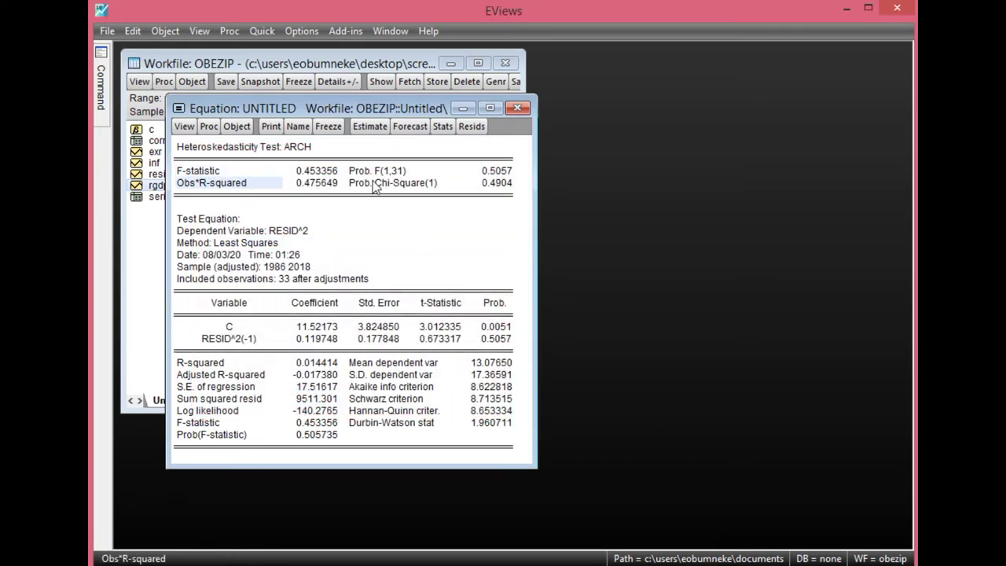
click(496, 176)
click(503, 184)
key(Up)
key(Up)
key(Down)
key(Down)
key(Up)
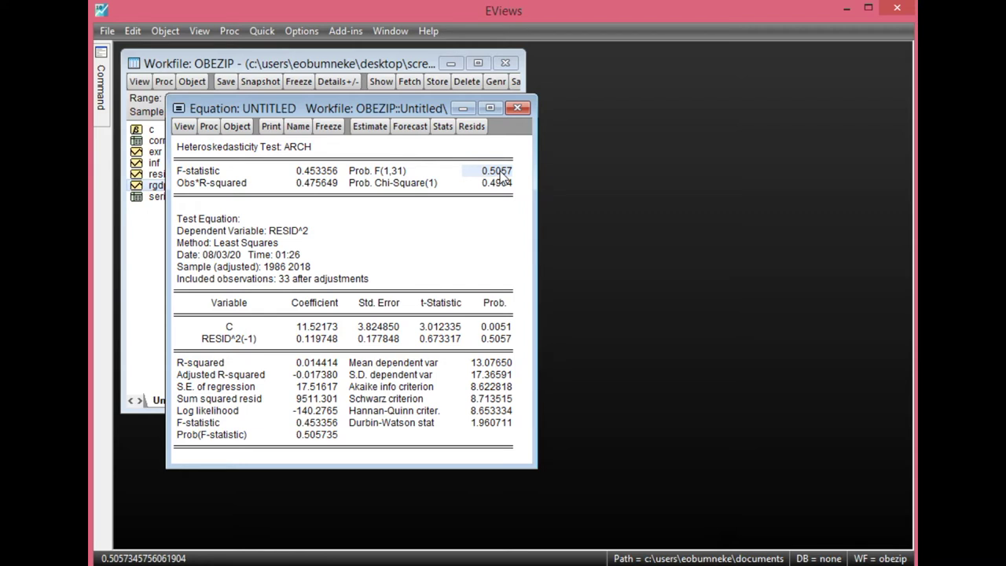
key(Down)
key(Up)
key(Down)
key(Up)
key(Down)
key(Up)
Run the Histogram - Normality Test on the equation's residuals to show the Jarque-Bera statistic
click(184, 125)
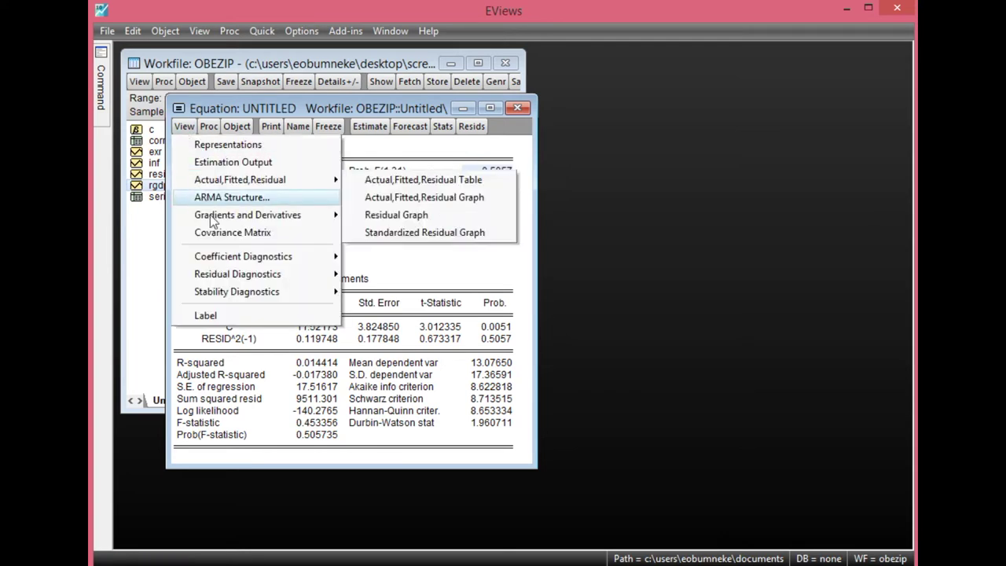
mouse_move(235, 272)
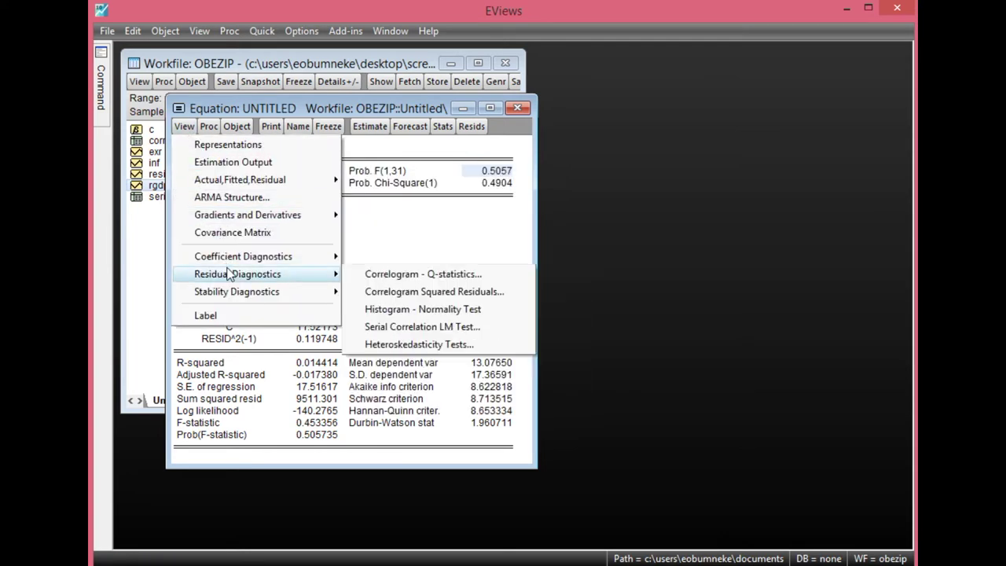
click(416, 308)
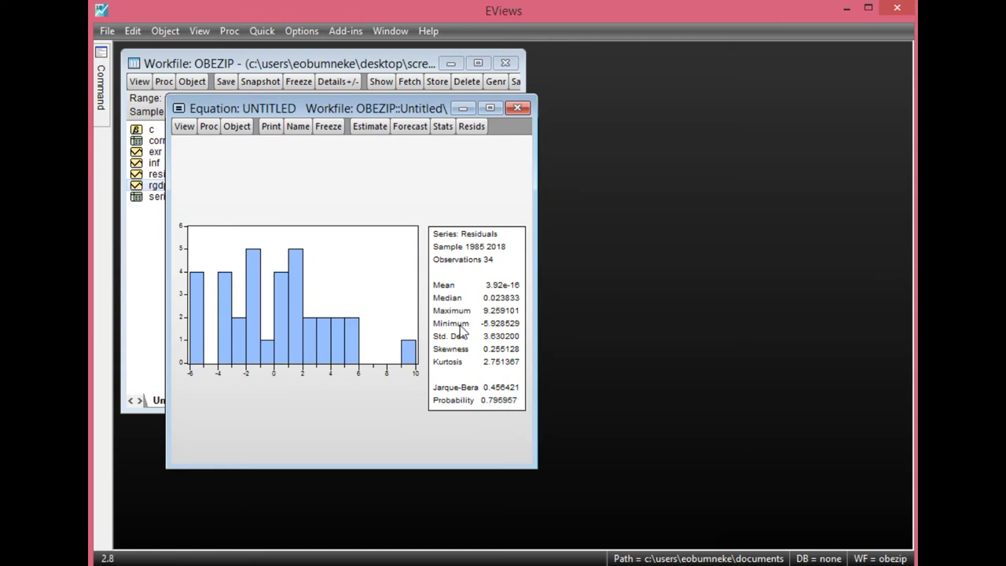
Run the Ramsey RESET stability test on the equation with 1 fitted term
click(185, 130)
mouse_move(229, 298)
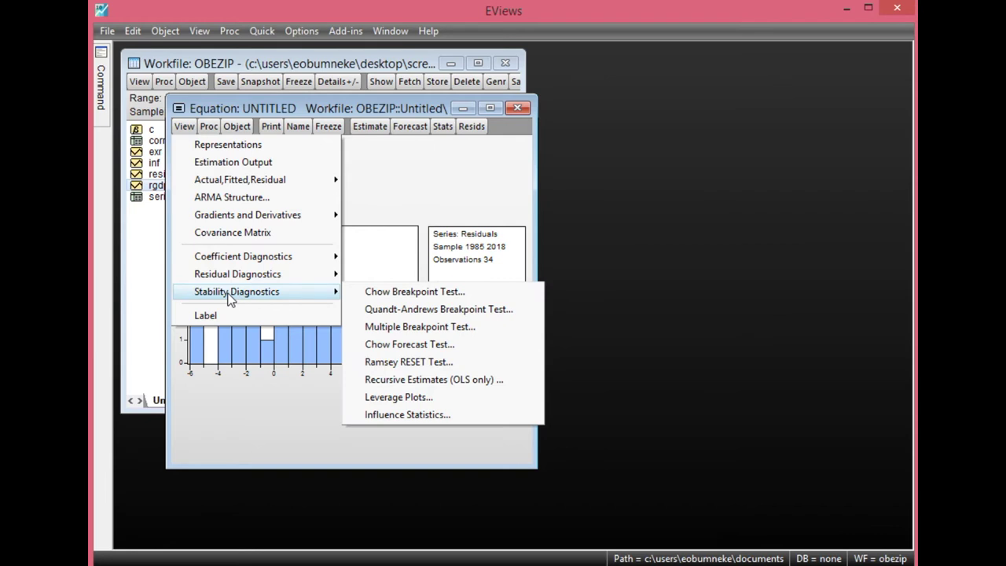
click(421, 362)
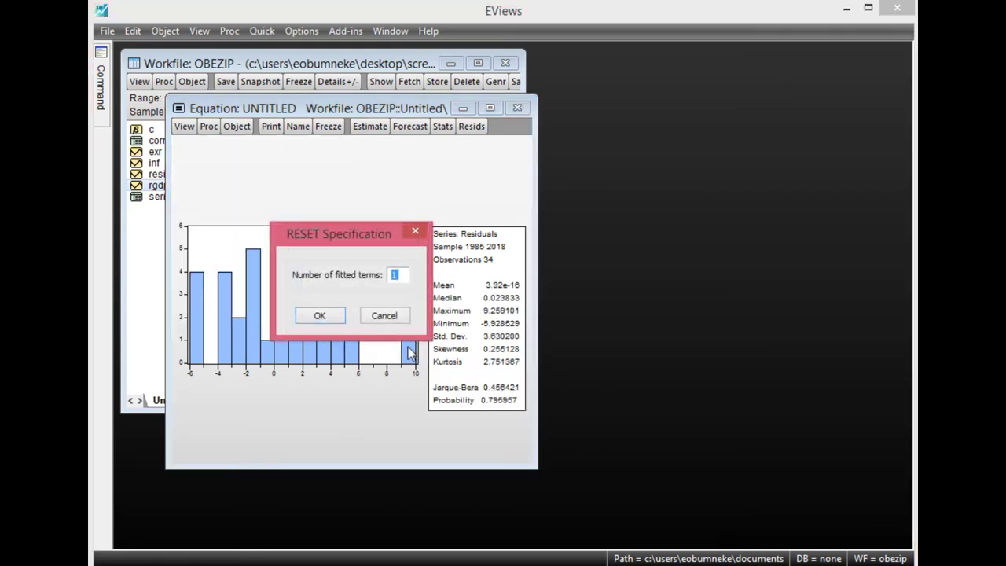
click(325, 317)
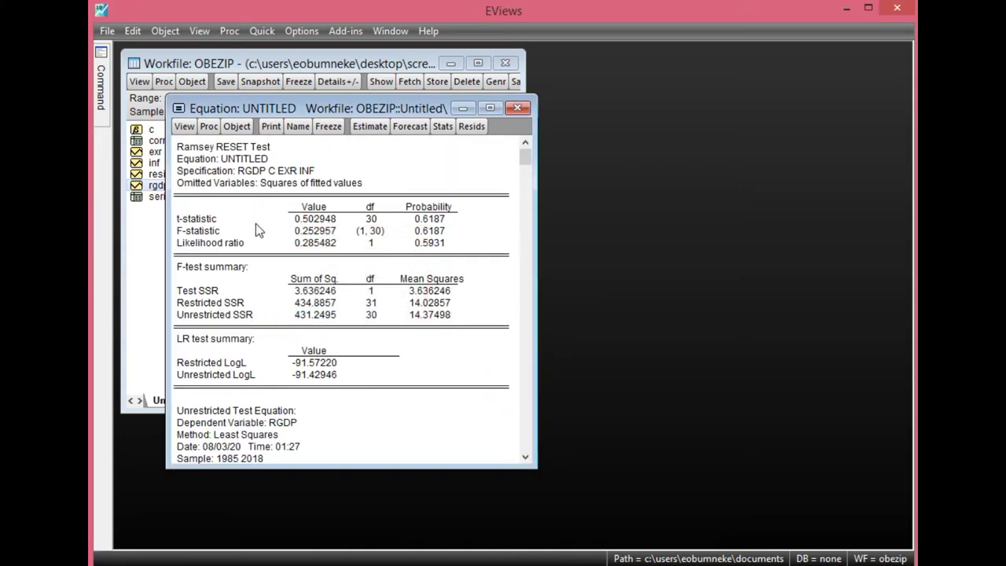
Examine the Ramsey RESET output, comparing the probabilities of the t-statistic and the F-statistic
click(214, 229)
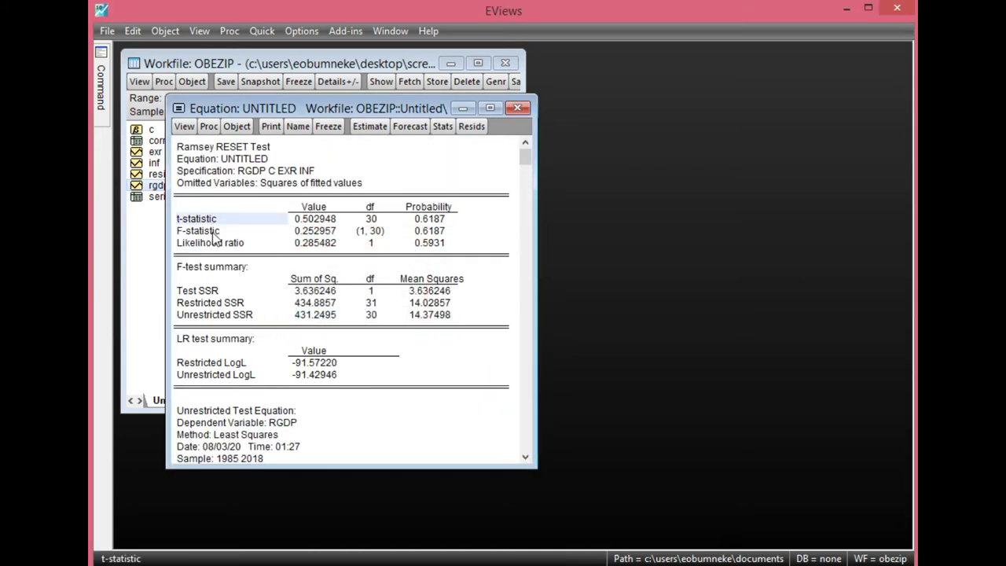
click(437, 228)
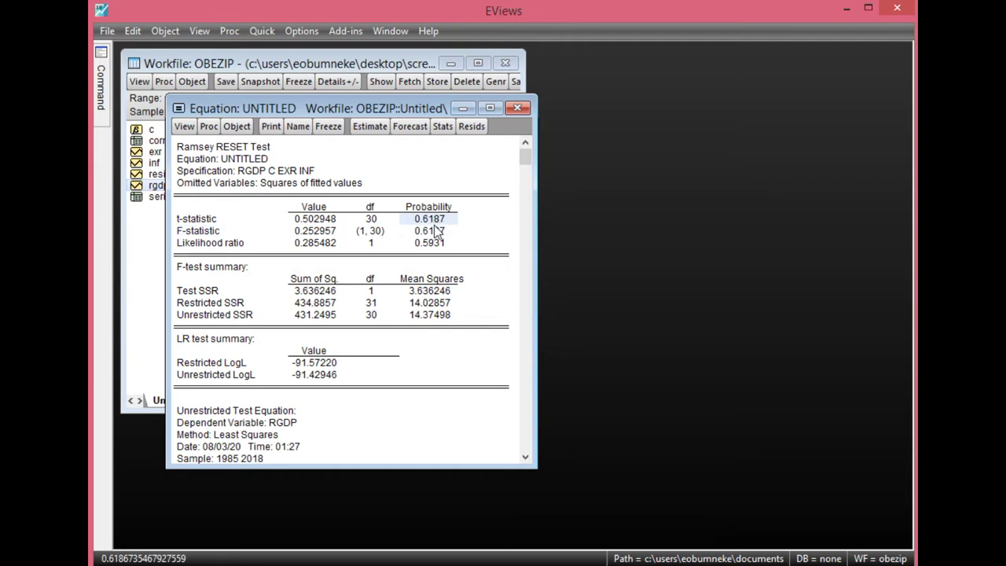
click(436, 222)
click(436, 229)
click(435, 220)
click(434, 230)
click(434, 221)
click(432, 230)
click(428, 222)
click(430, 229)
click(430, 223)
click(431, 228)
click(438, 210)
click(440, 220)
click(440, 229)
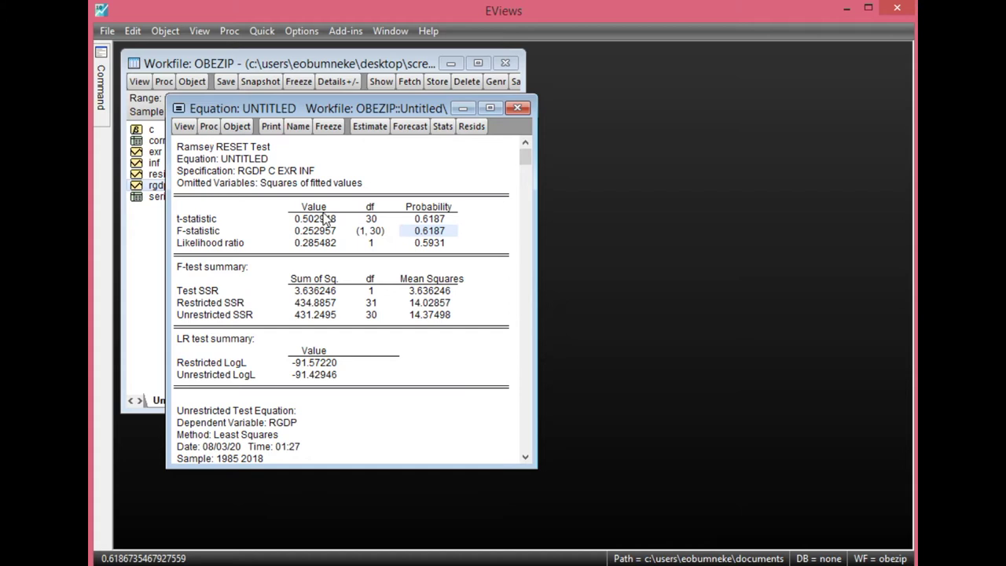
Plot the CUSUM Test from the equation's recursive OLS estimates
click(184, 130)
mouse_move(231, 297)
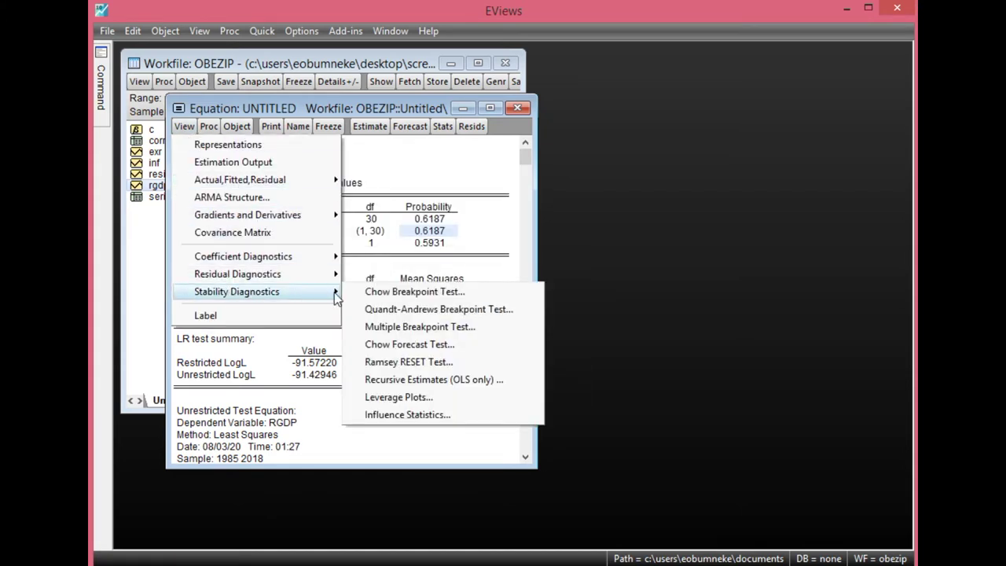
click(427, 381)
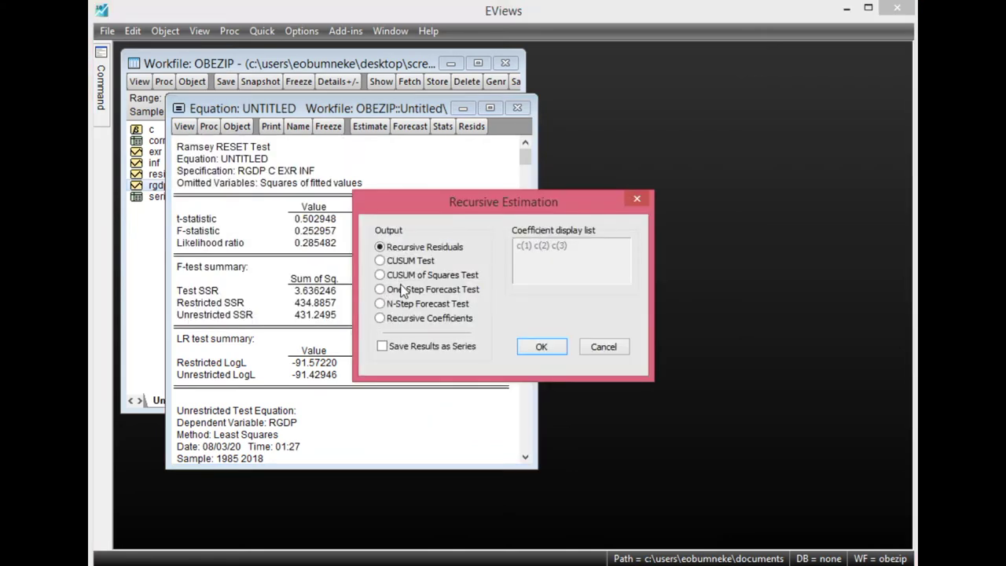
click(539, 347)
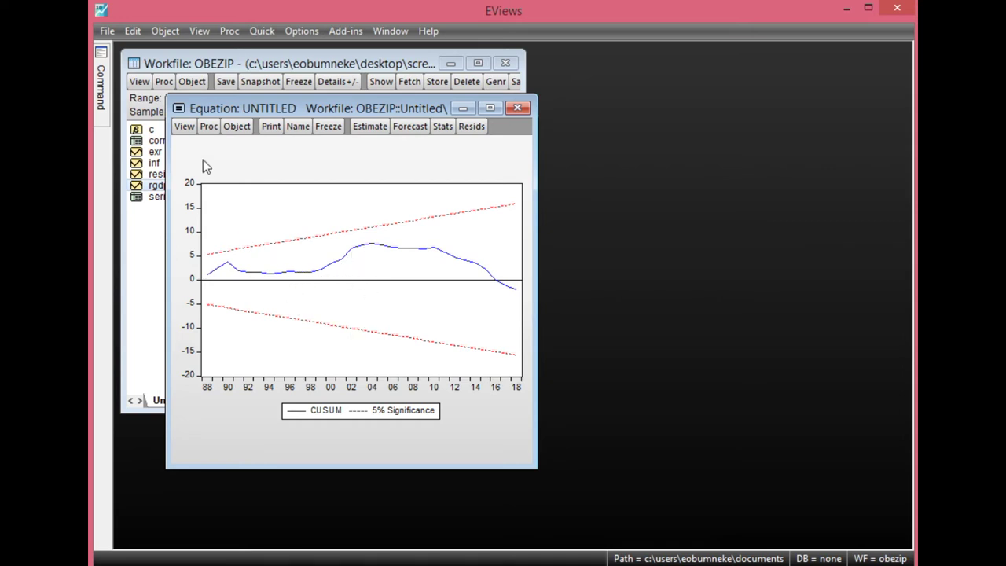
Plot the CUSUM of Squares Test from the equation's recursive OLS estimates
click(184, 126)
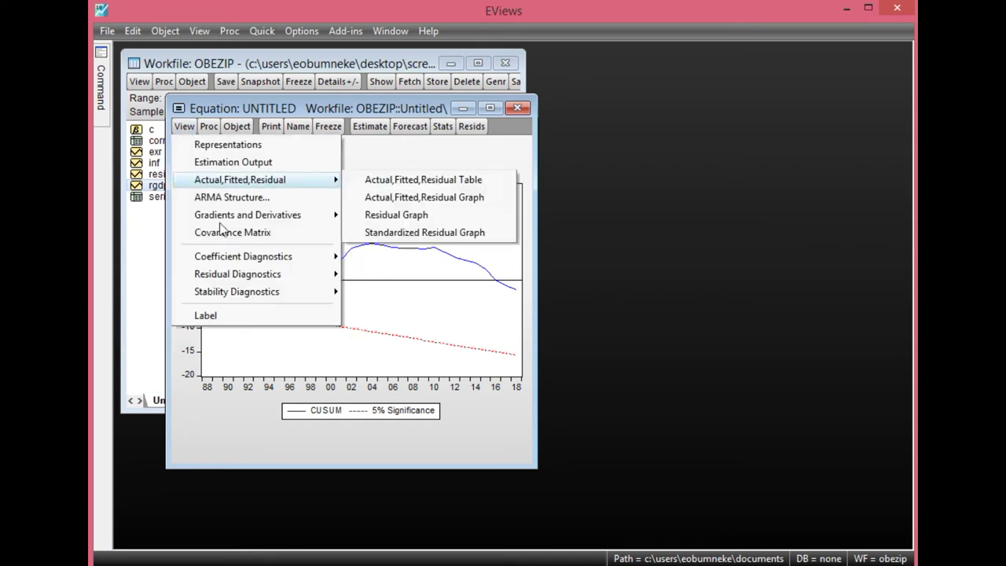
mouse_move(231, 281)
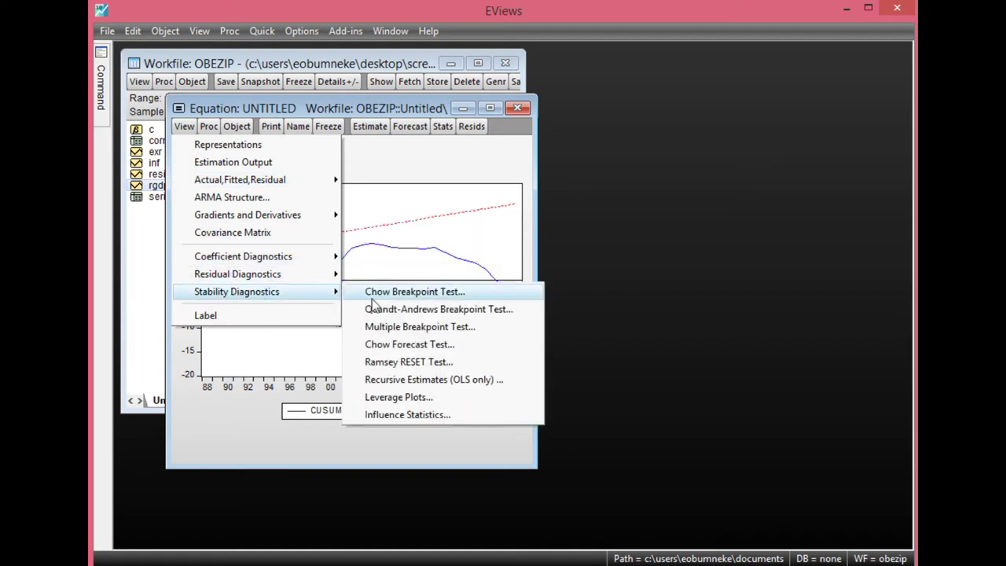
click(440, 379)
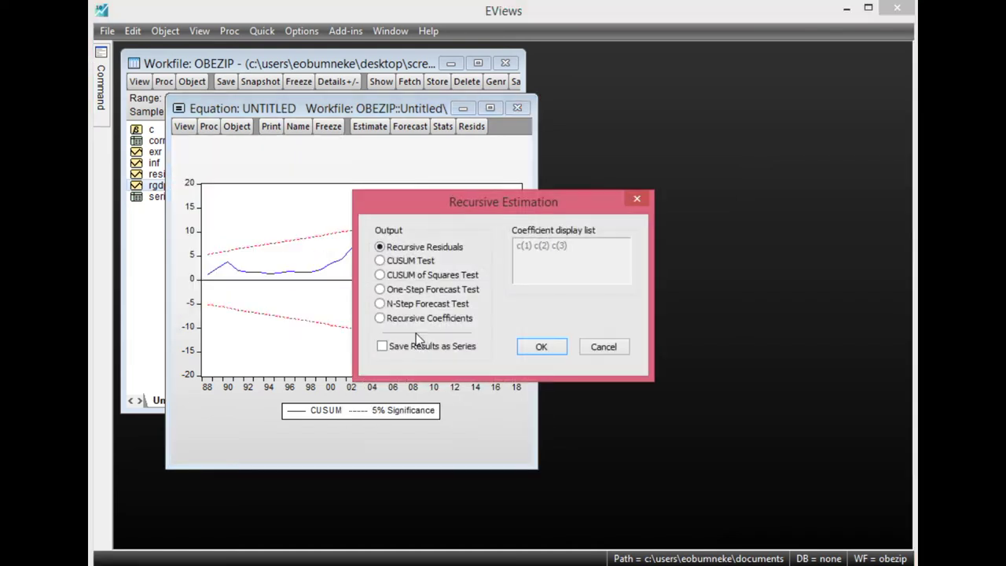
click(407, 277)
click(541, 349)
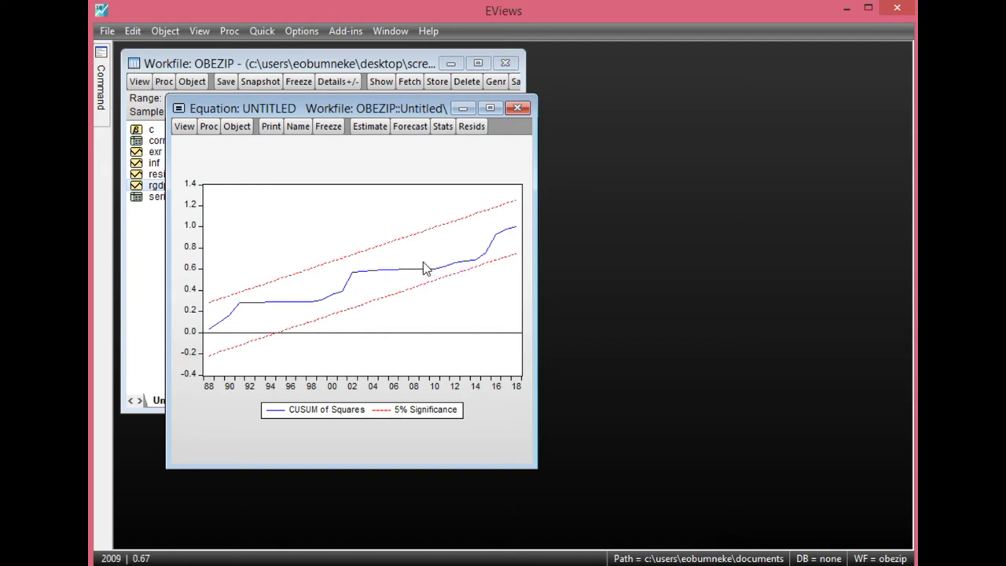
mouse_move(424, 267)
mouse_move(371, 287)
Re-estimate the equation rgdp c exr inf by Least Squares over the sample 1985 2018
key(ctrl+c)
click(365, 128)
click(260, 212)
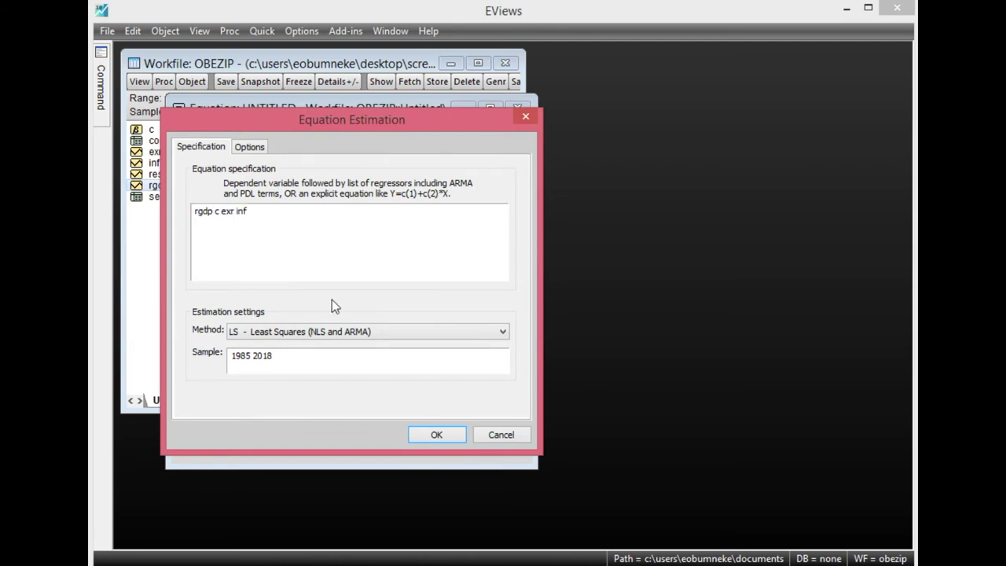
click(414, 434)
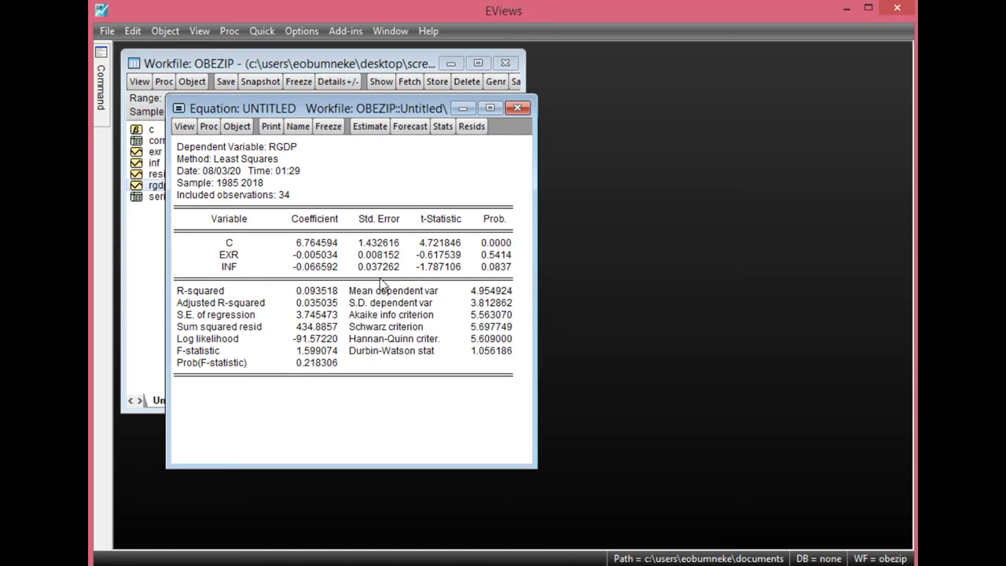
Freeze the regression estimation output as a table named regression1
click(330, 128)
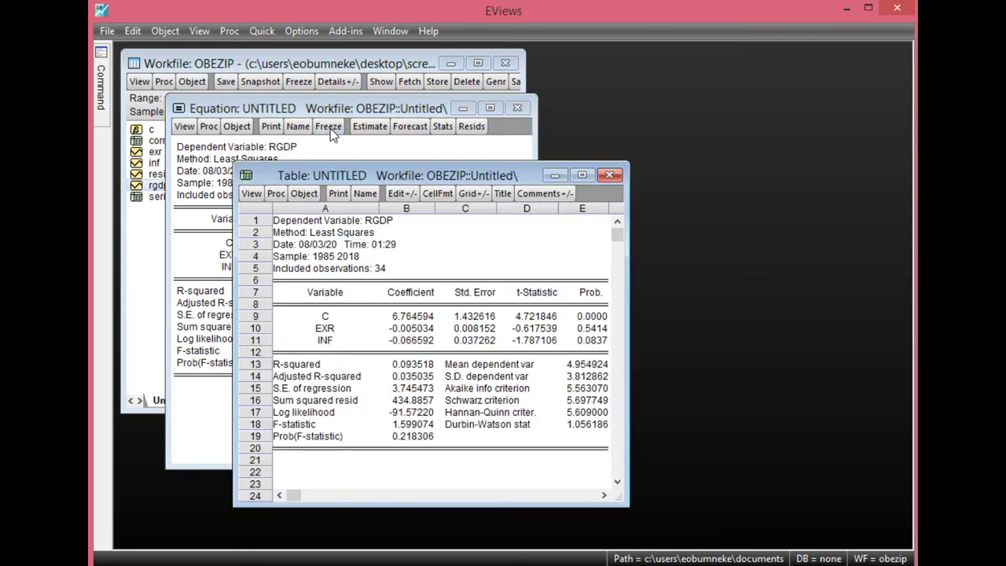
click(367, 196)
text(re)
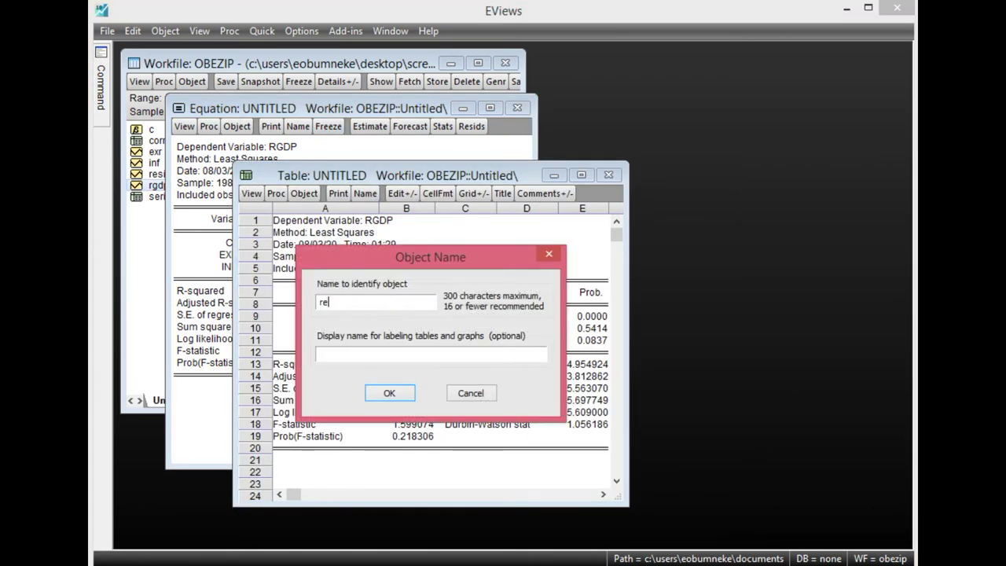
text(gression1)
click(407, 392)
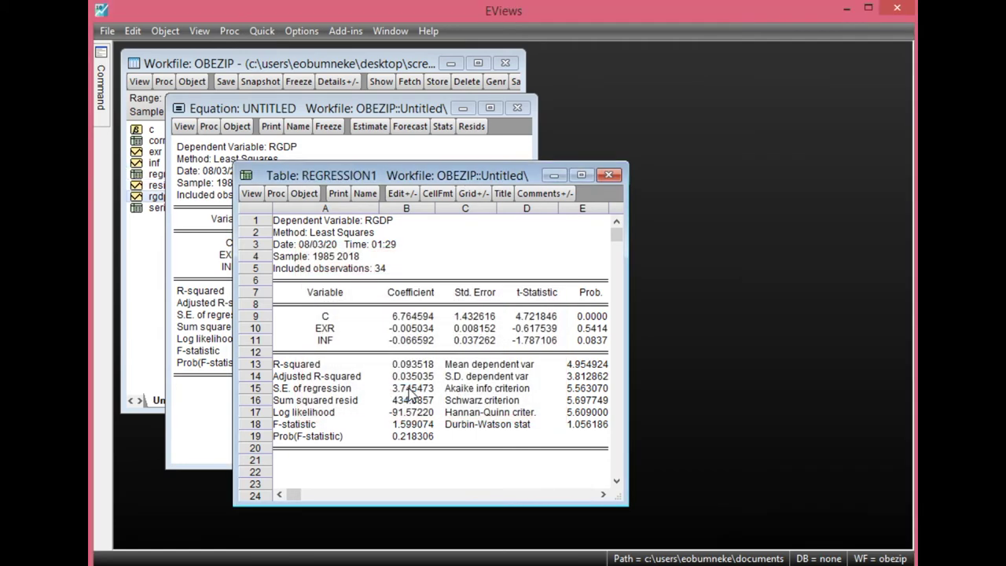
Close the regression1 table and re-estimate the equation as rgdp c exr inf rgdp(-1) by Least Squares over the sample 1985 2018
click(607, 175)
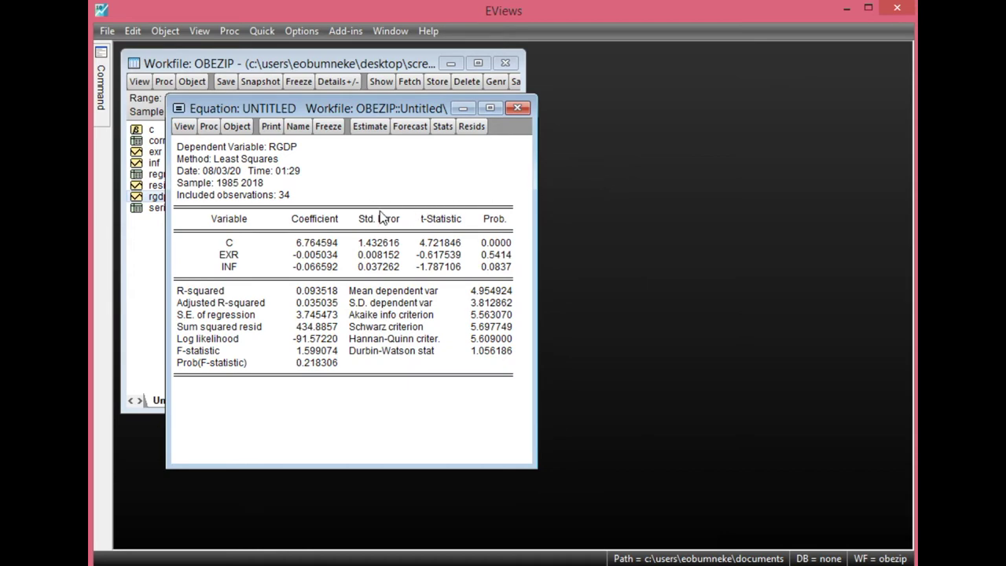
click(369, 126)
click(349, 221)
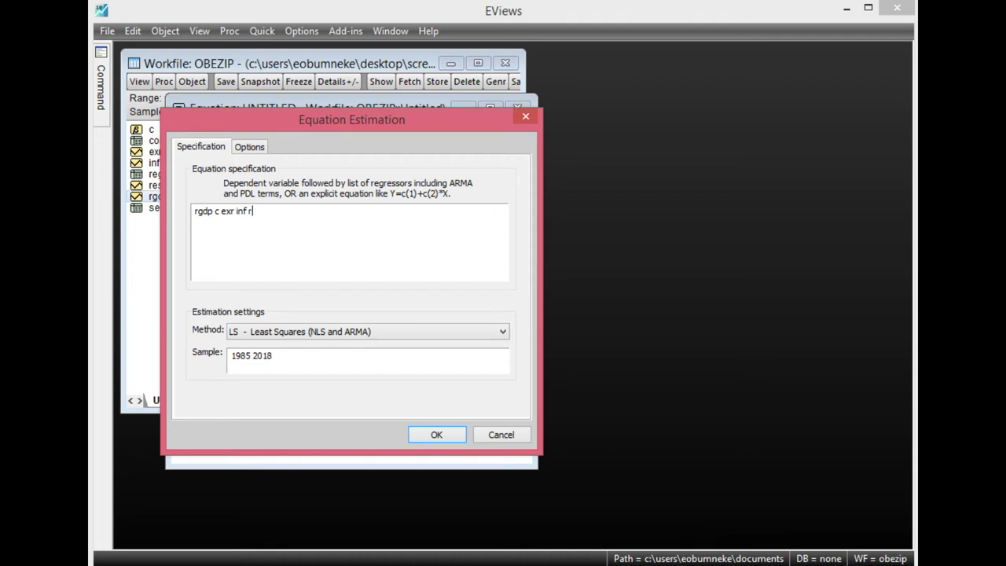
text(gdp(-1))
click(434, 434)
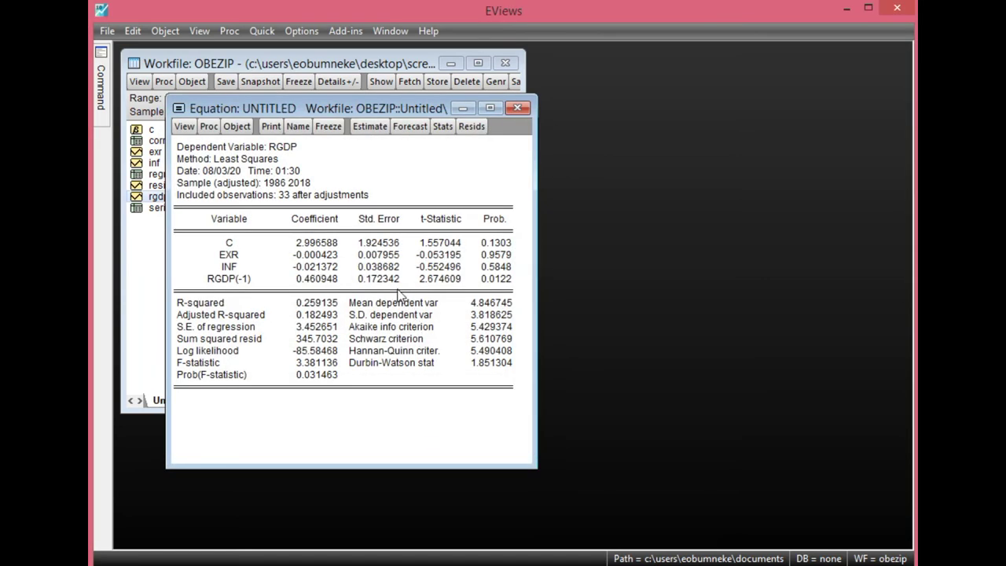
Compare the Durbin-Watson statistic of the lagged equation with the regression1 table's output side by side
click(470, 364)
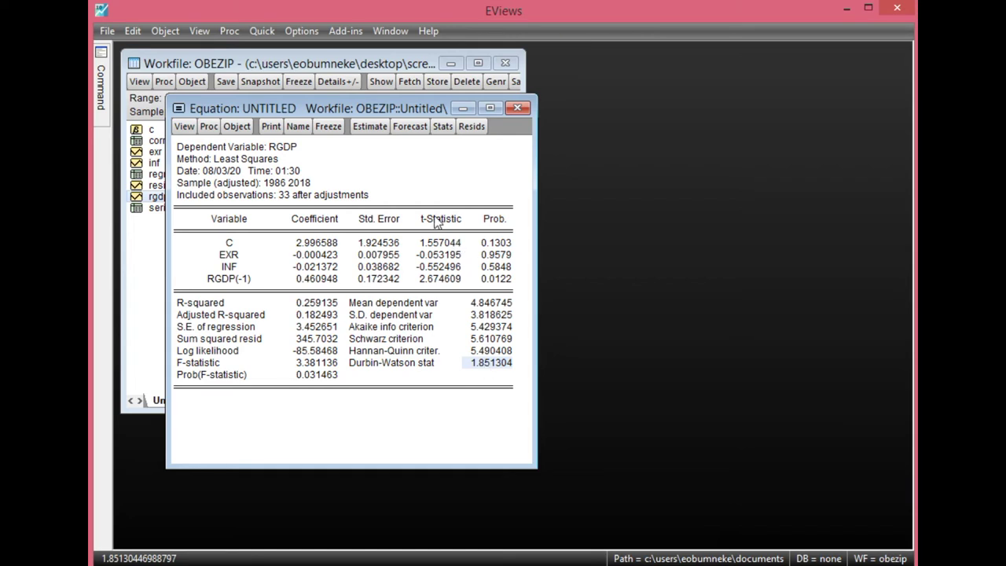
drag(414, 110, 493, 117)
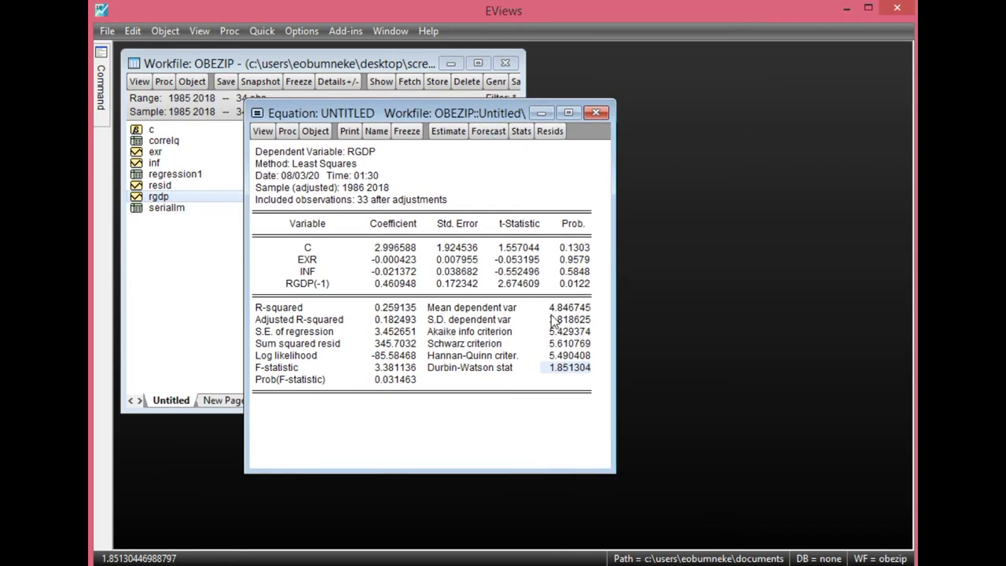
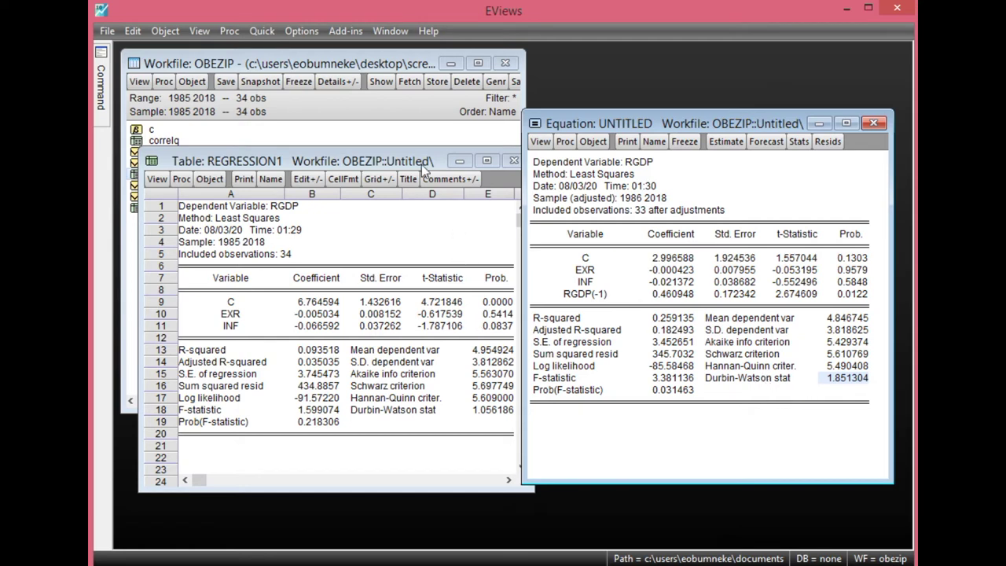
click(456, 179)
click(514, 161)
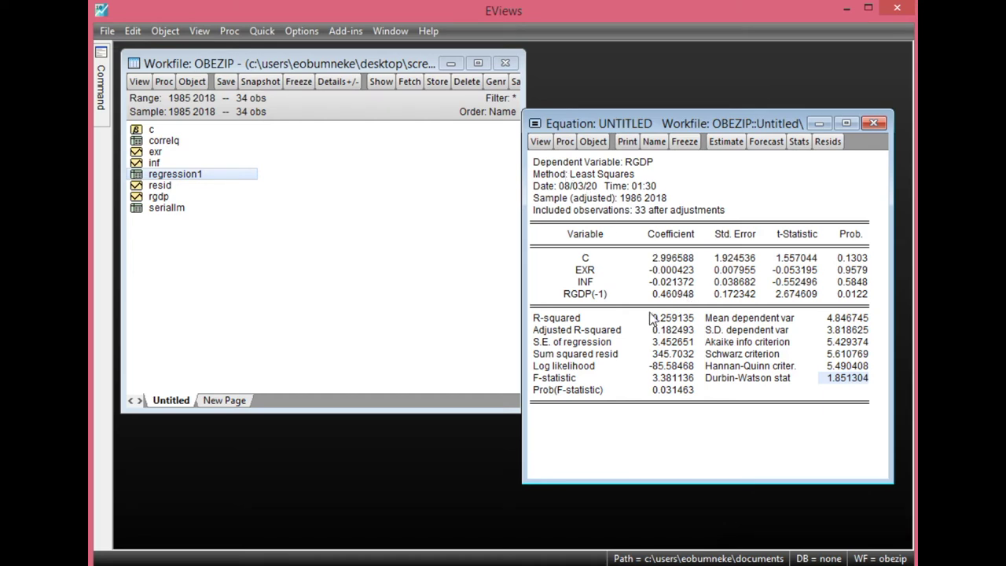
Display the residual Correlogram - Q-statistics of the lagged equation with 16 lags
drag(581, 123, 494, 117)
click(452, 135)
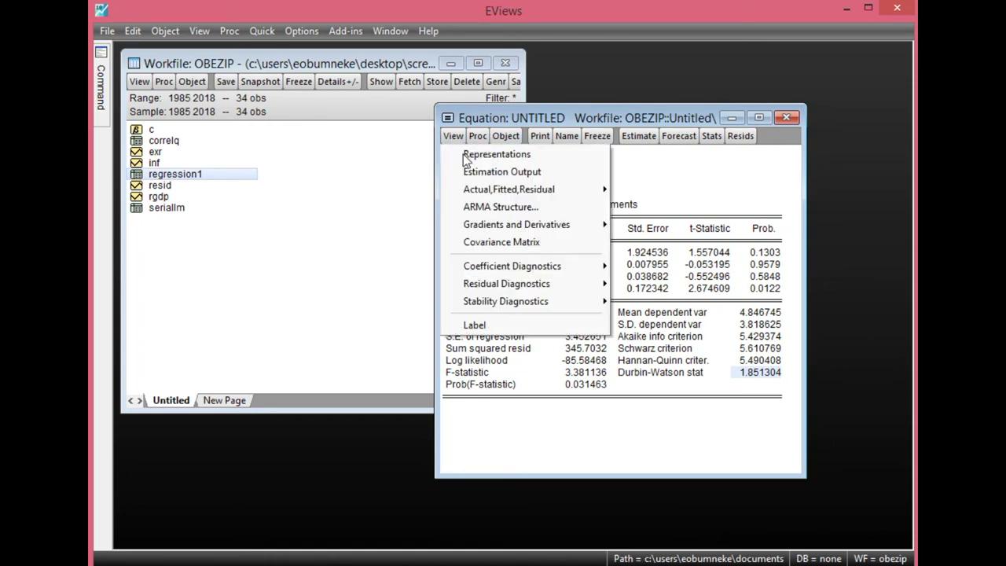
mouse_move(490, 271)
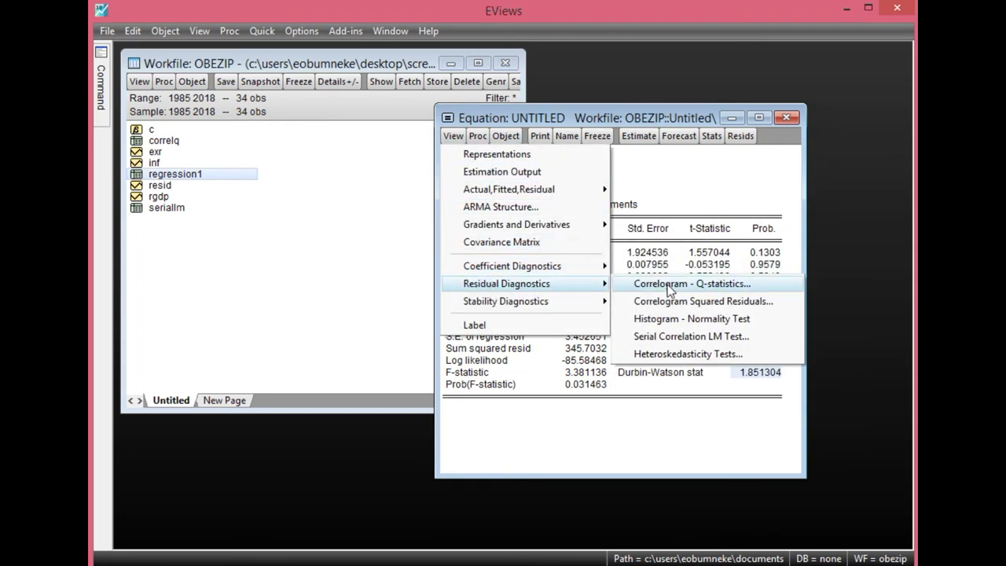
click(671, 287)
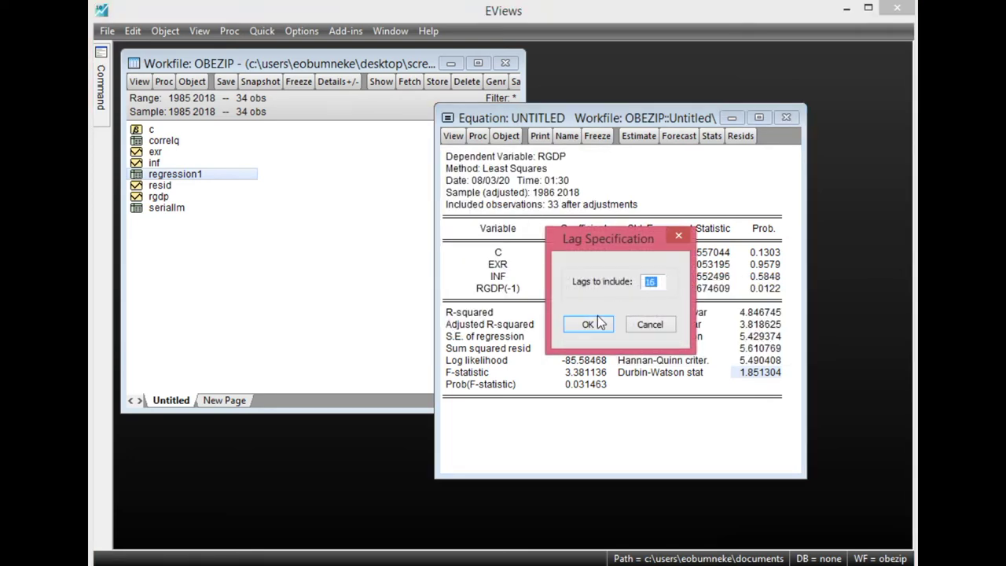
click(588, 324)
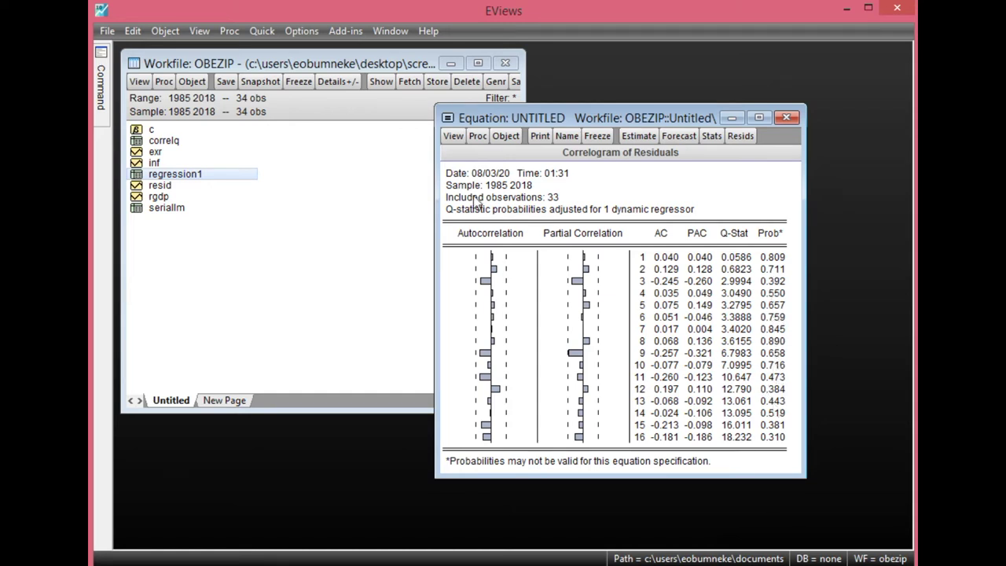
Run the Serial Correlation LM Test on the lagged equation's residuals with 2 lags
click(451, 139)
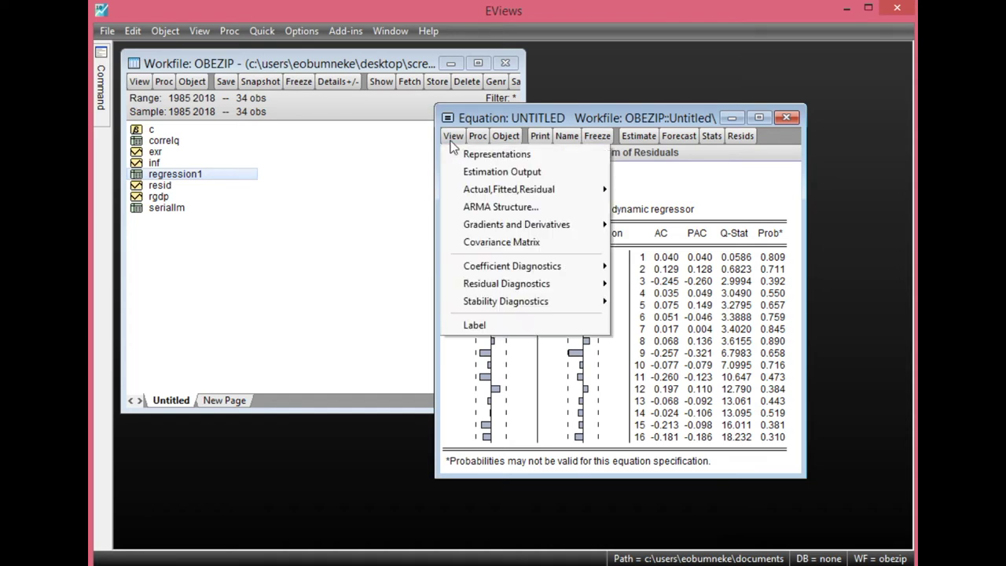
mouse_move(476, 284)
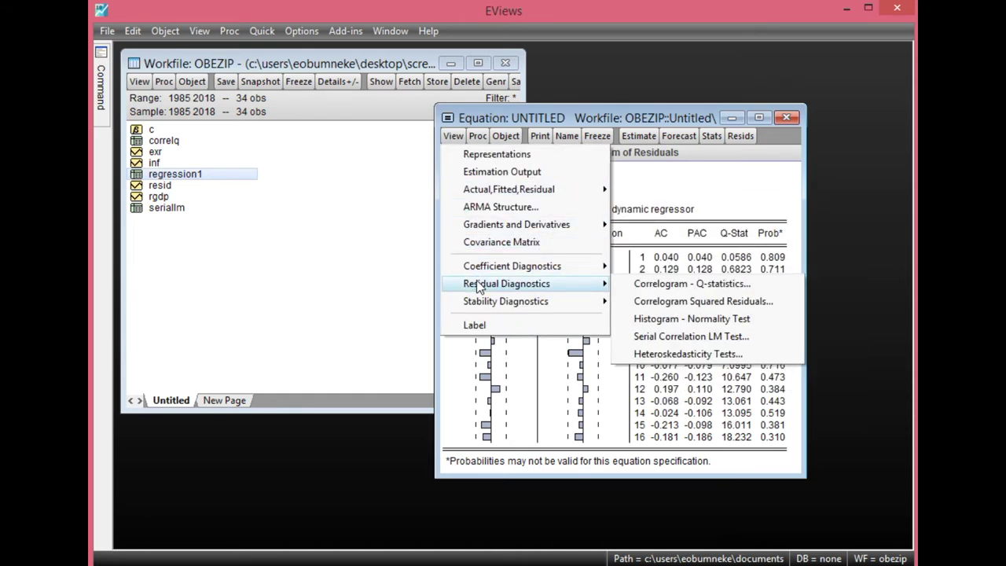
click(689, 337)
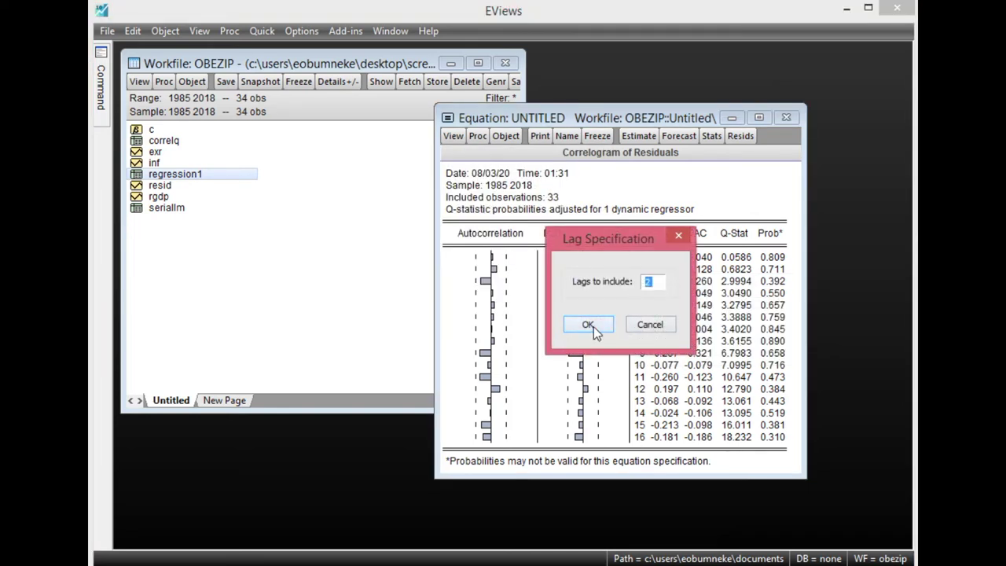
click(590, 325)
Examine the F-statistic and Obs*R-squared rows and their probabilities in the Breusch-Godfrey LM test output
click(470, 183)
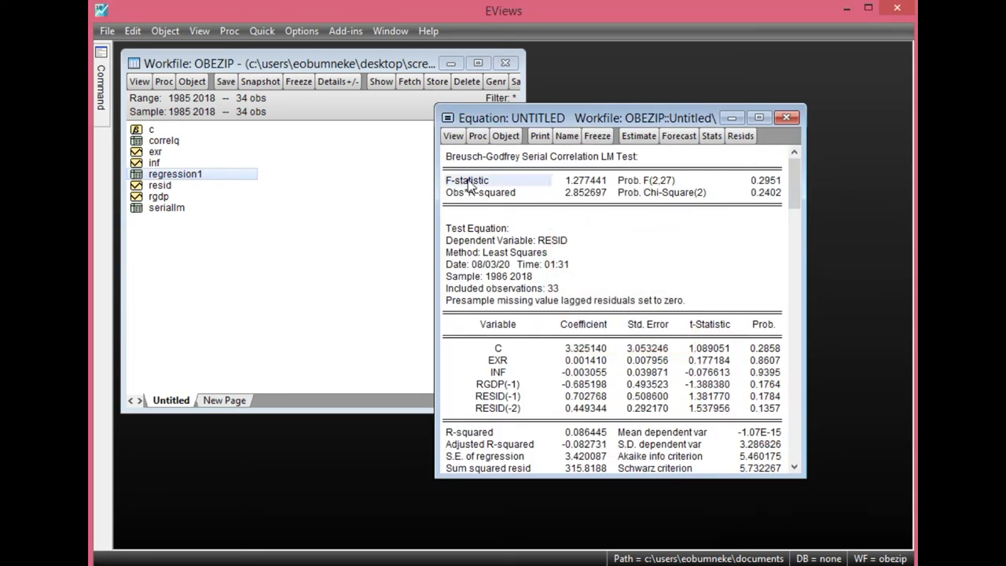
click(482, 192)
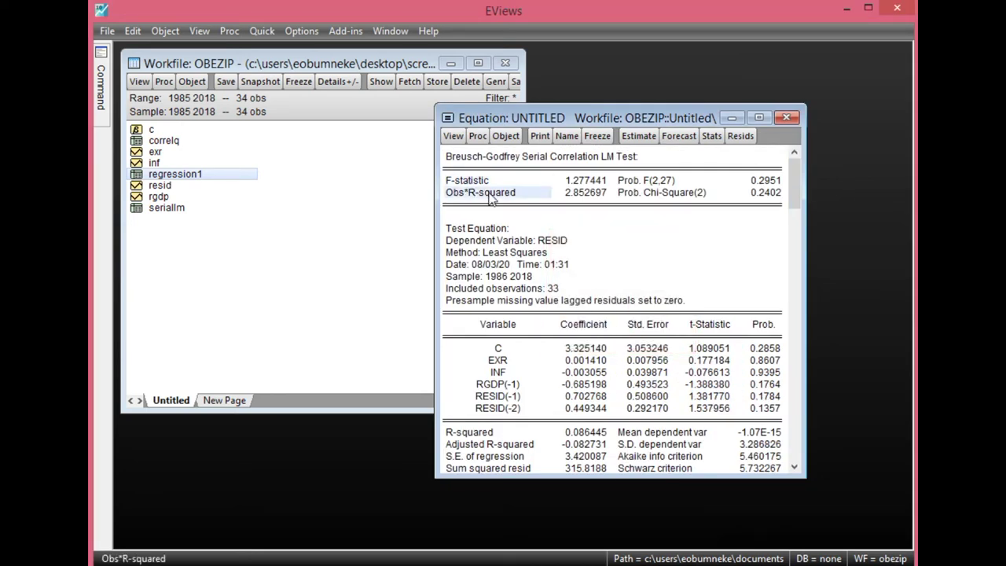
click(768, 181)
click(767, 193)
click(765, 184)
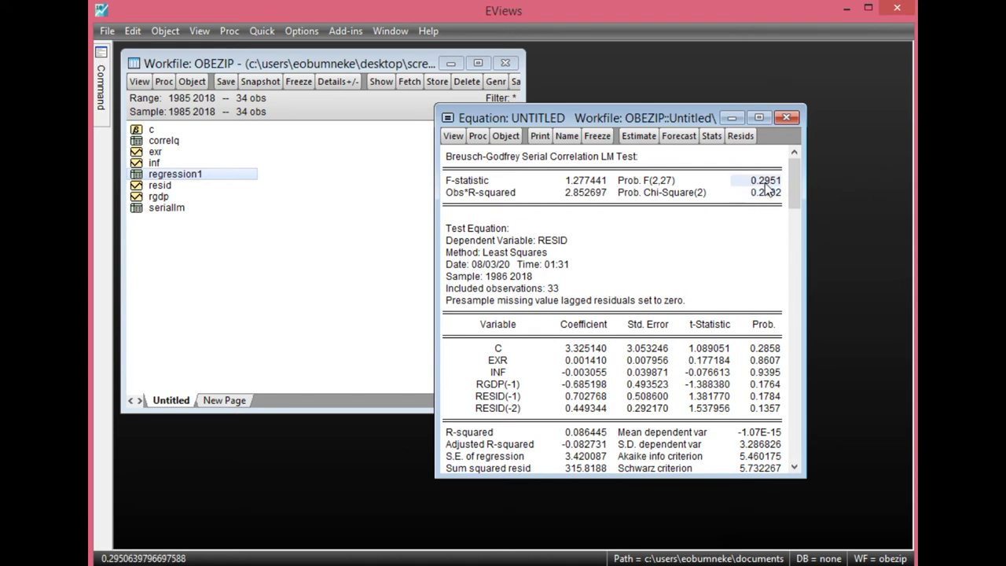
click(764, 192)
click(758, 180)
click(762, 192)
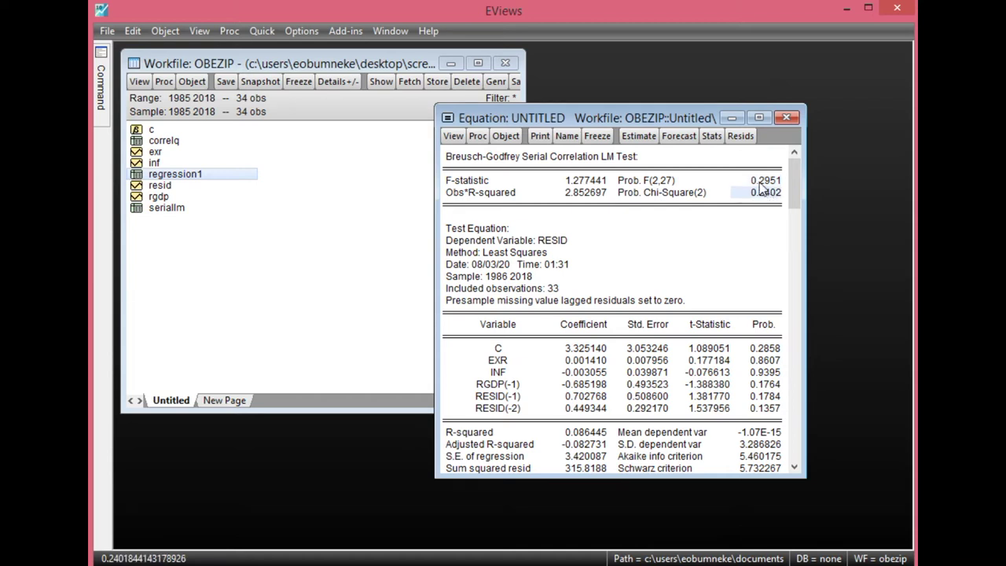
click(759, 182)
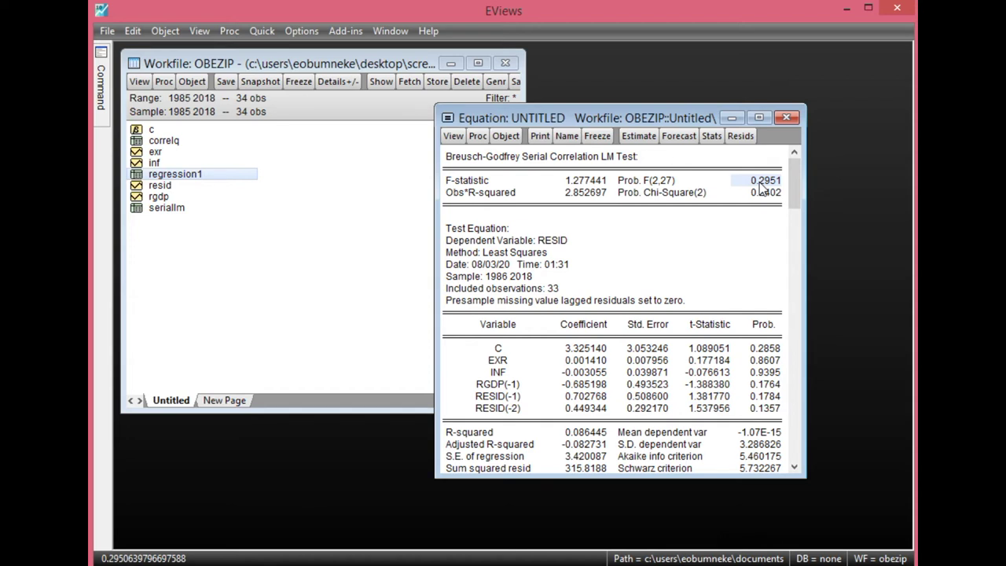
Close the untitled equation without keeping it and specify a new equation as rgdp c exr inf
click(785, 118)
click(459, 322)
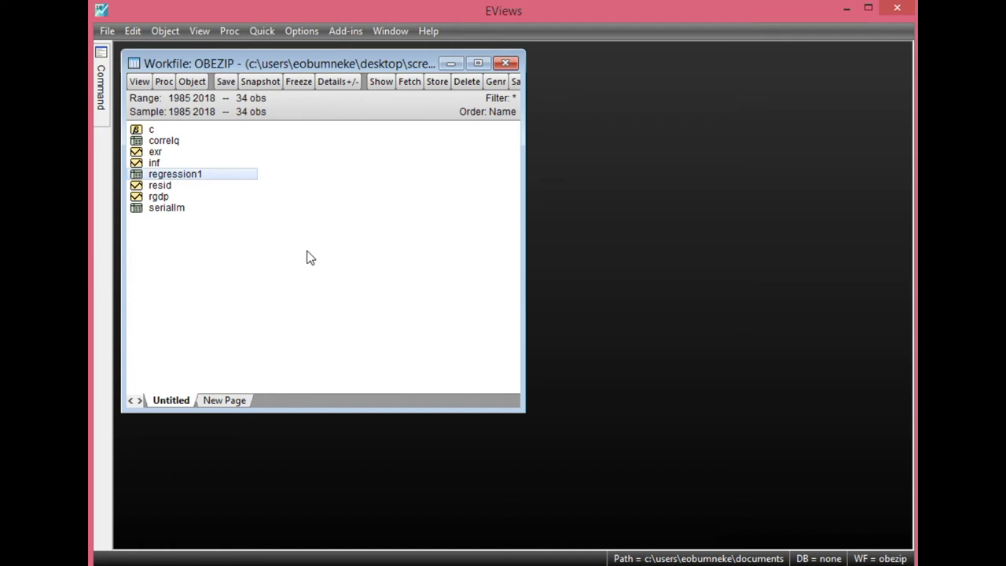
click(261, 32)
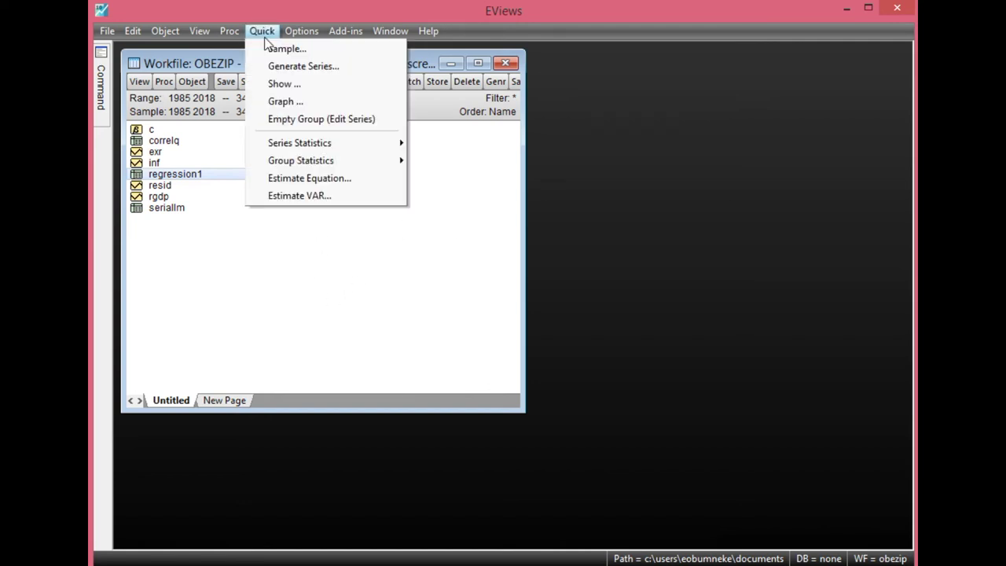
click(317, 179)
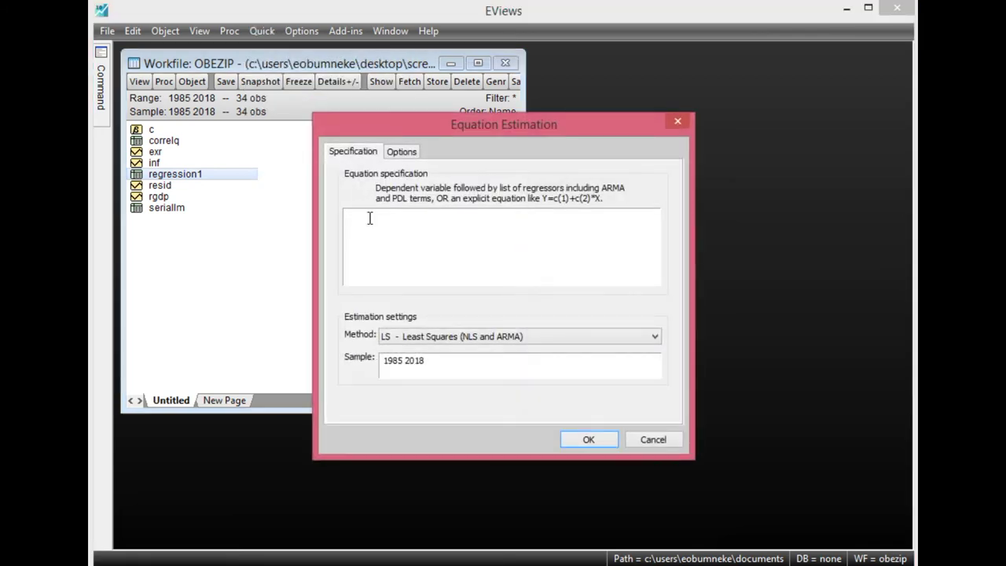
text(rgdp c exr ing)
key(BackSpace)
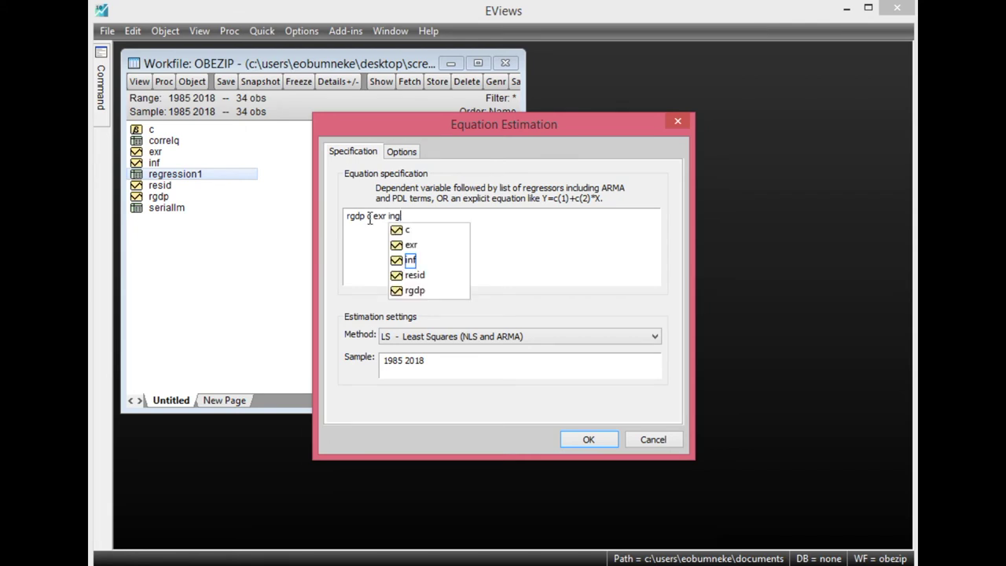
text(f)
click(525, 215)
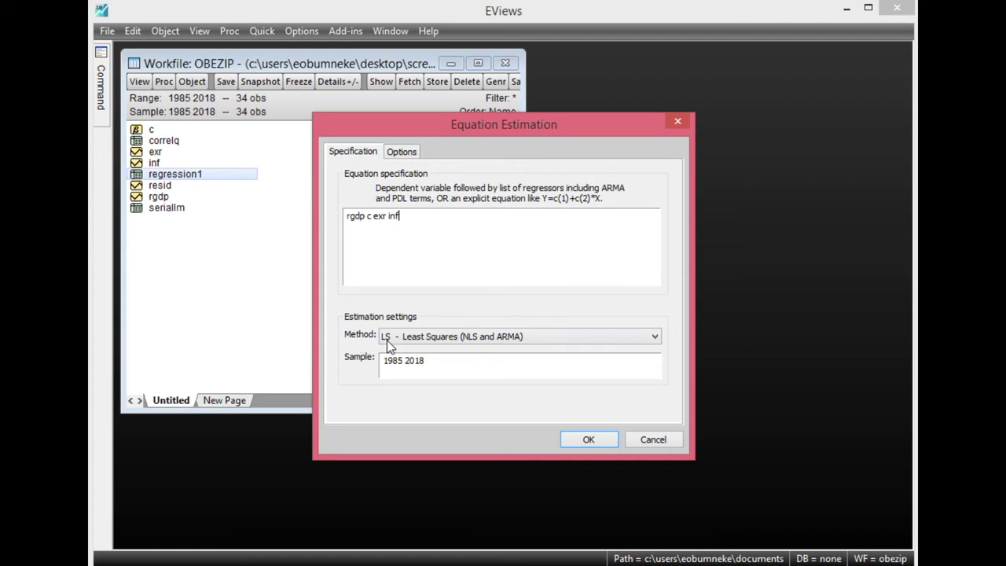
Set the estimation method to ARDL - Auto-regressive Distributed Lag Models with Akaike info criterion (AIC) for model selection
click(655, 338)
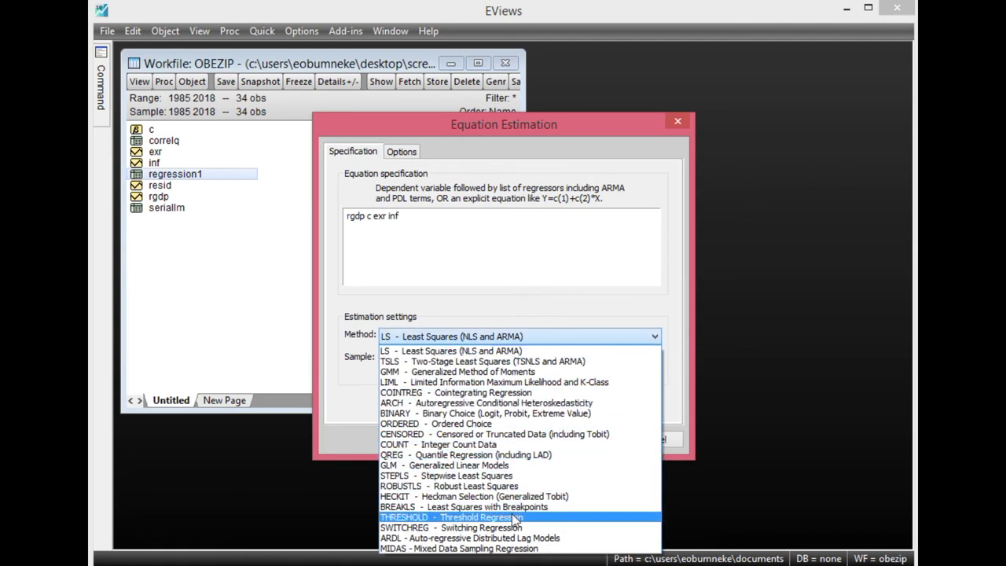
click(513, 539)
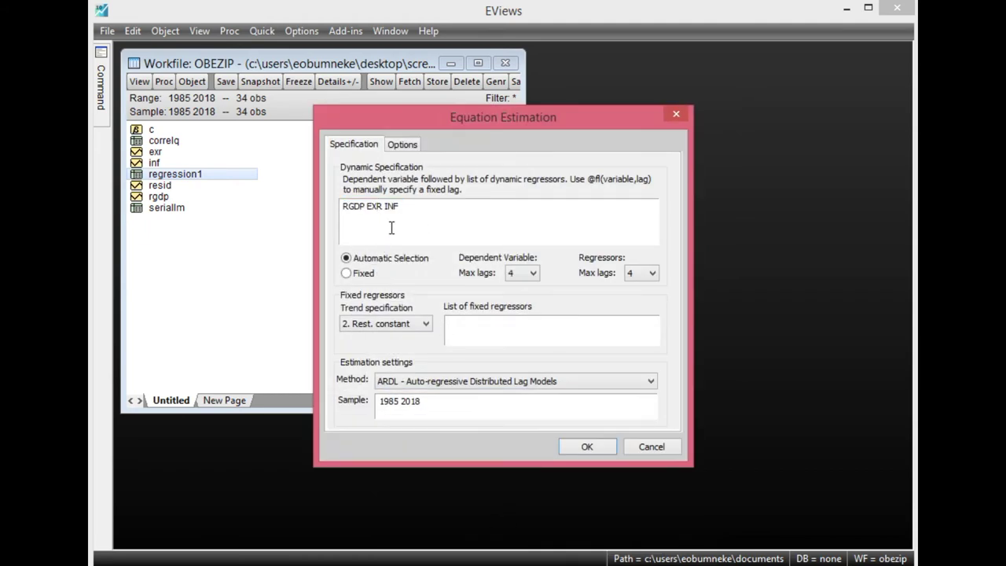
click(402, 150)
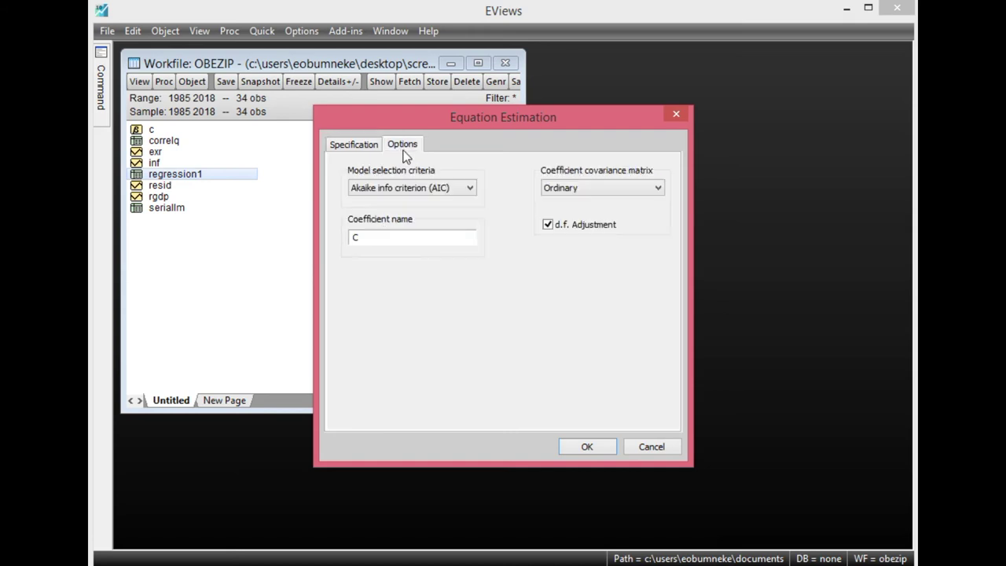
click(466, 190)
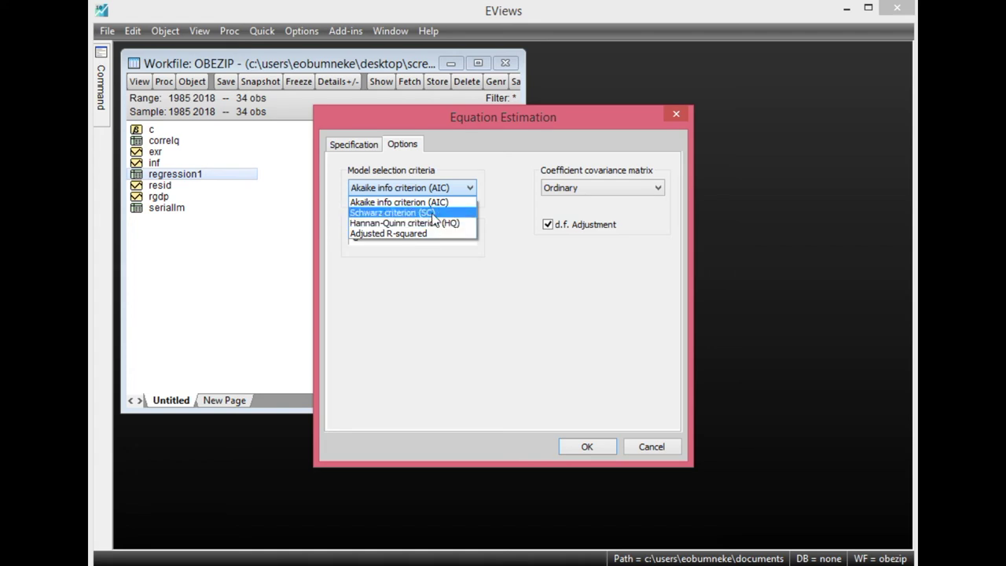
click(434, 206)
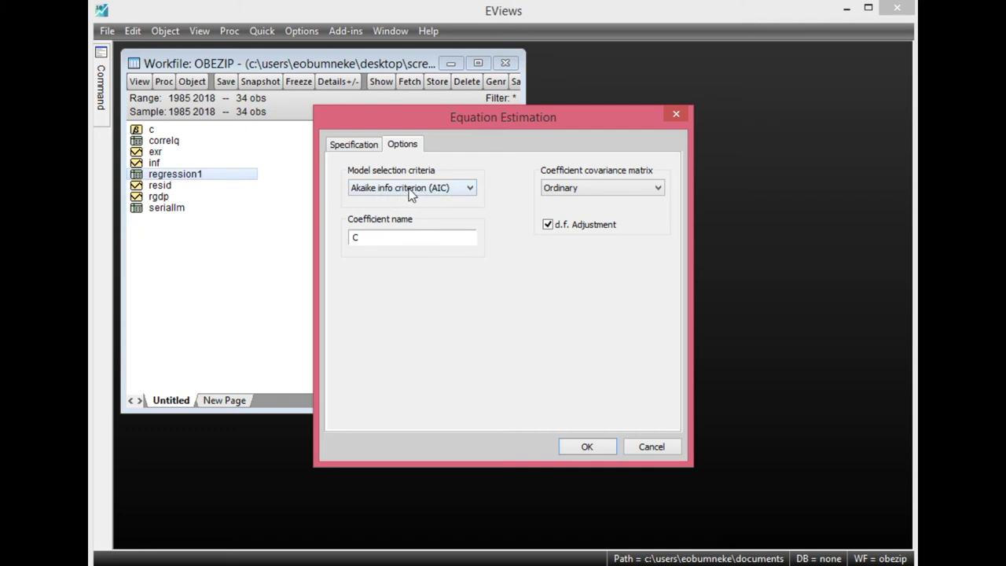
Set the ARDL trend specification to 5. Const. & trend and estimate the model
click(358, 147)
click(405, 217)
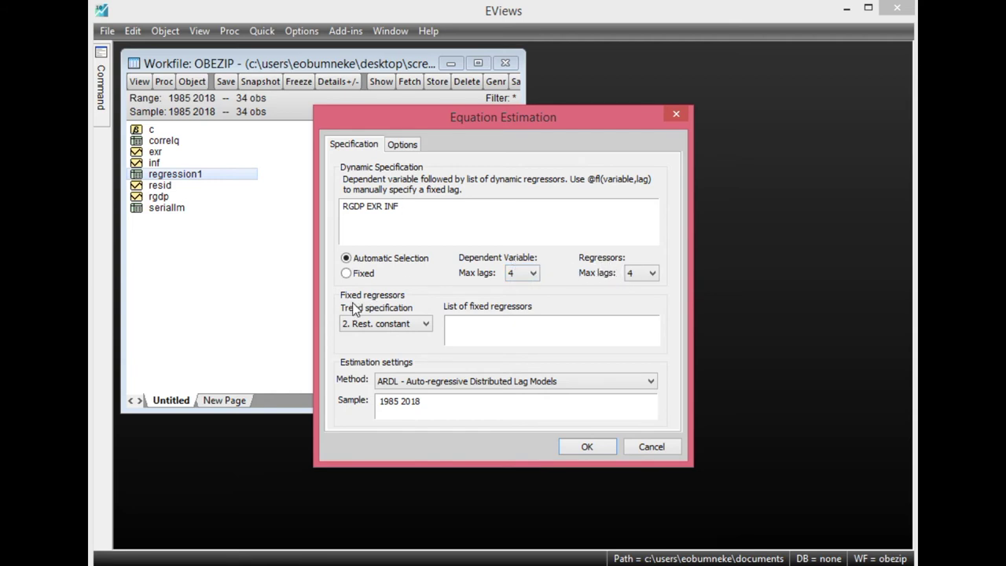
click(424, 324)
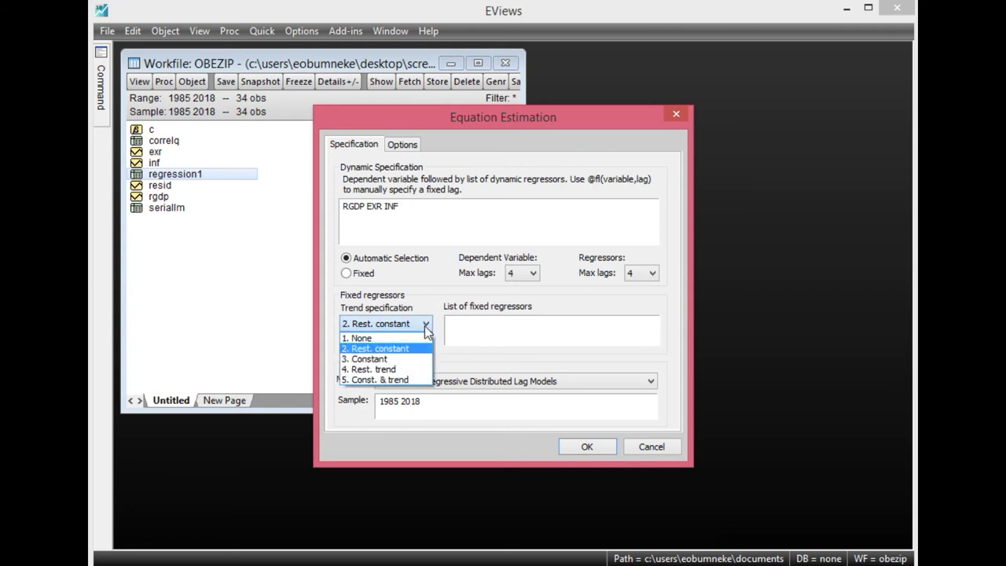
click(407, 380)
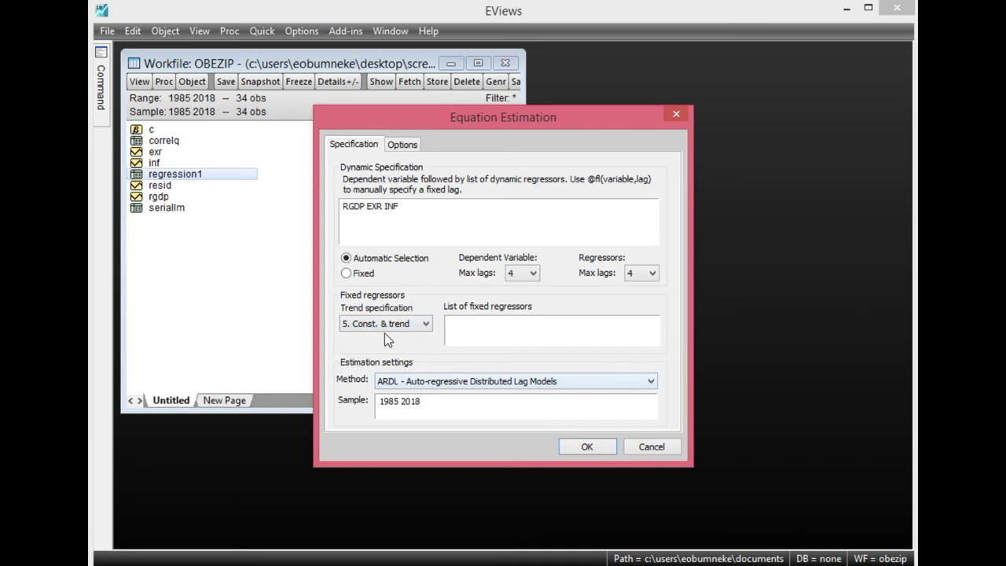
click(582, 445)
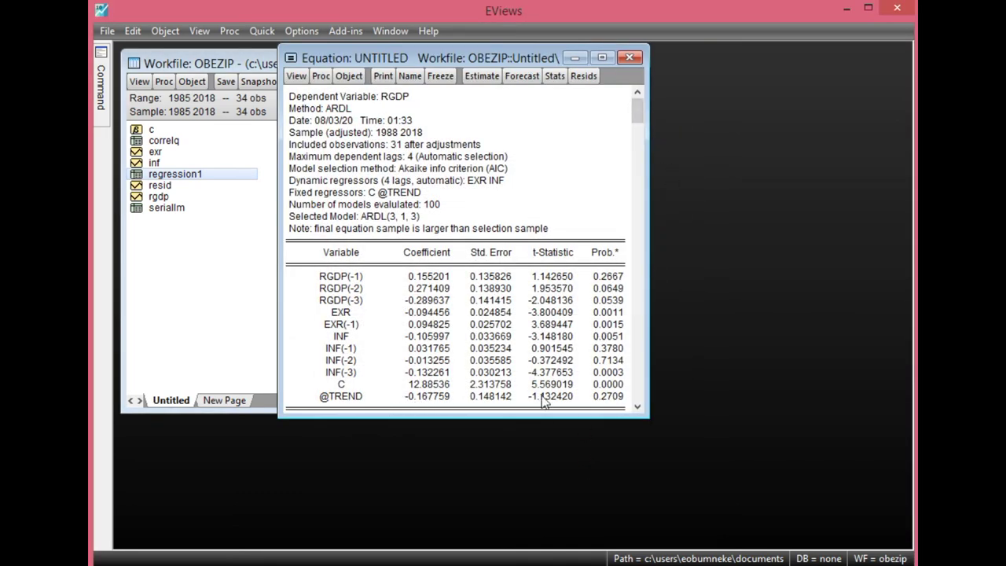
Check the probability of the constant C in the ARDL estimation output
click(594, 385)
click(385, 385)
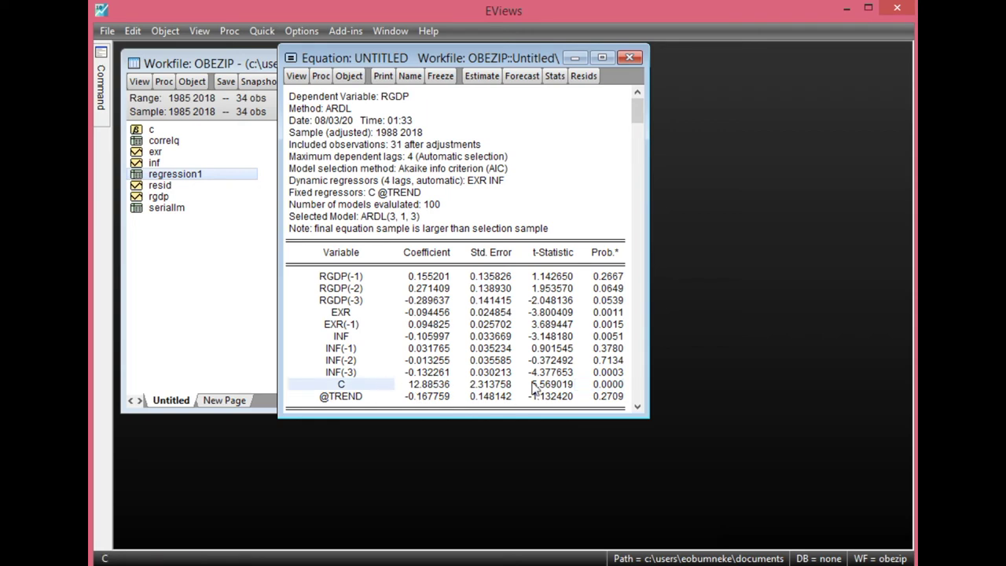
click(597, 384)
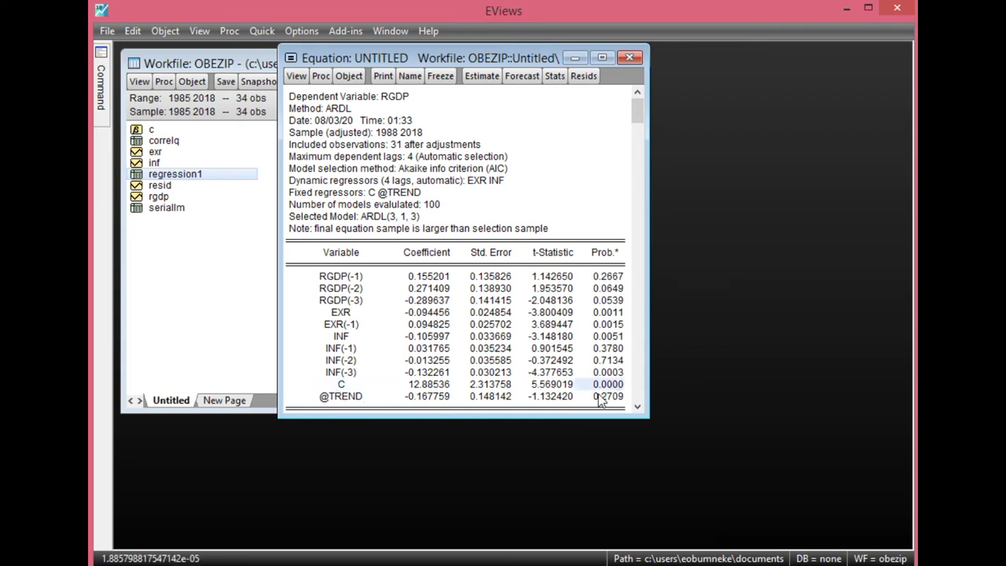
click(605, 395)
click(598, 385)
click(611, 398)
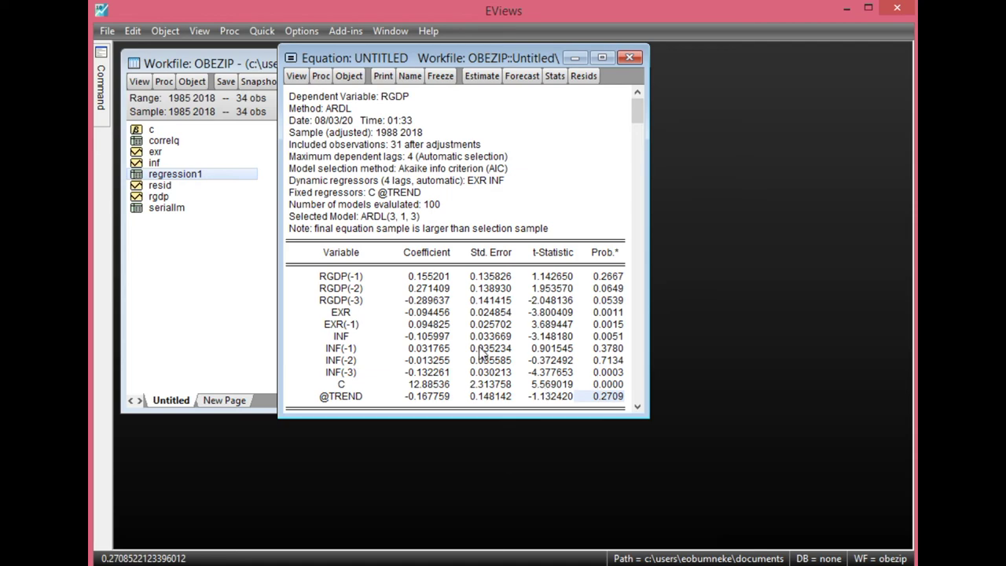
Re-estimate the ARDL equation with the trend specification set to 3. Constant
click(477, 76)
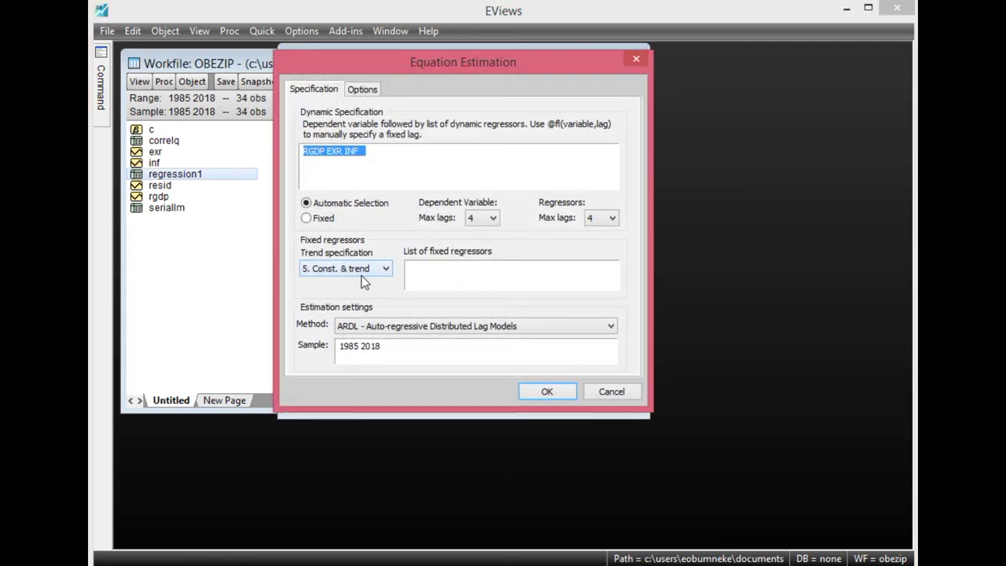
click(385, 270)
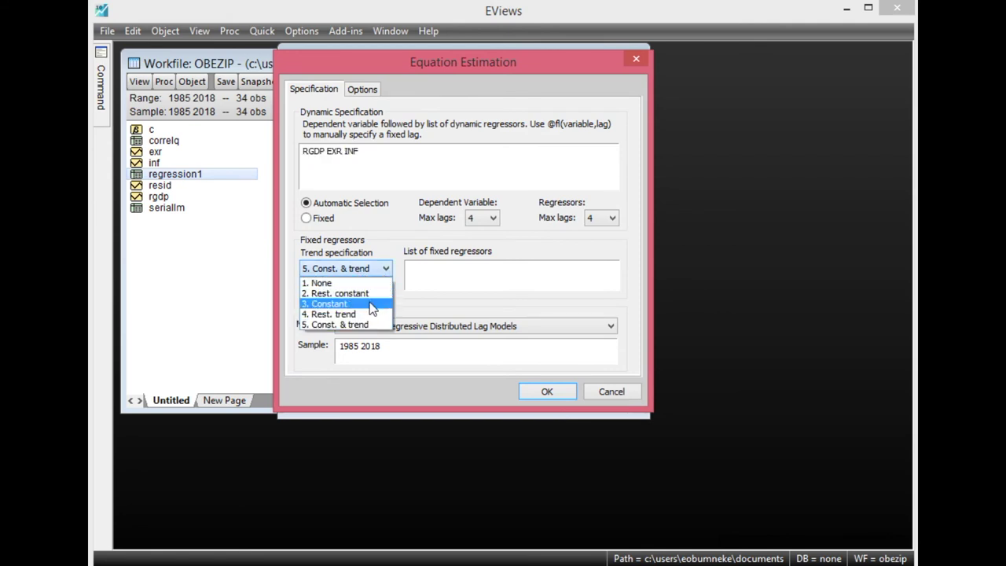
click(372, 304)
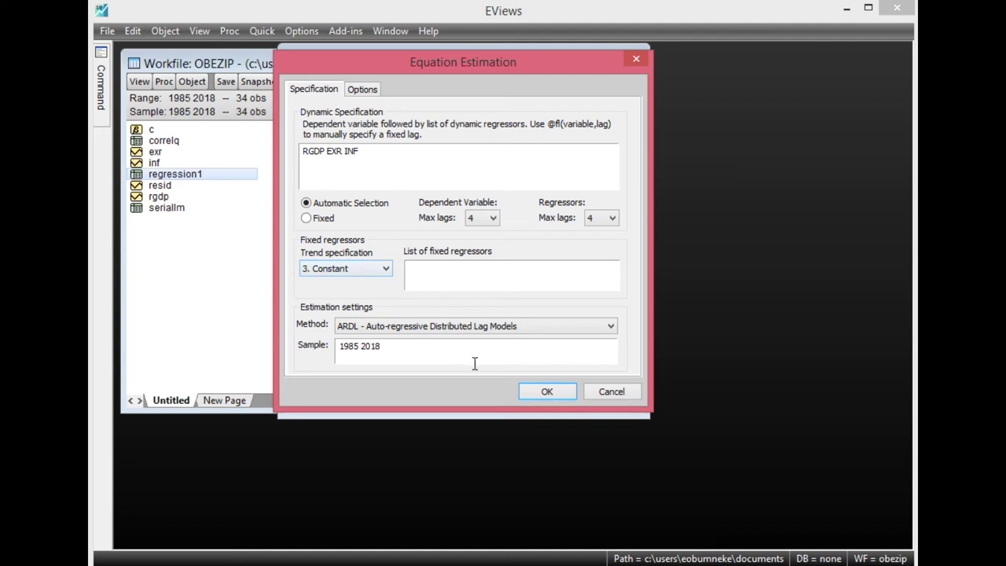
click(531, 396)
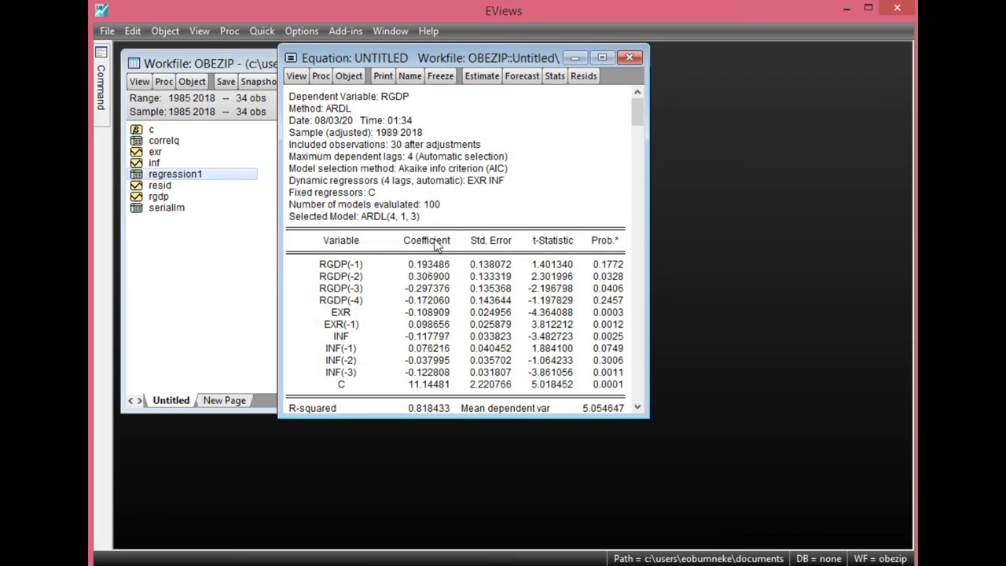
Display the Error Correction Form of the ARDL equation
click(297, 78)
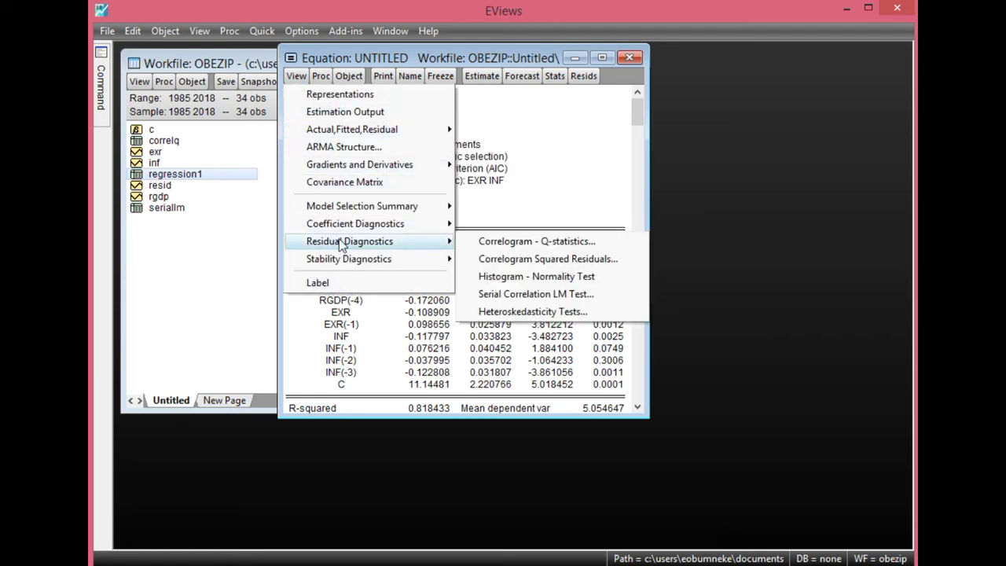
mouse_move(326, 225)
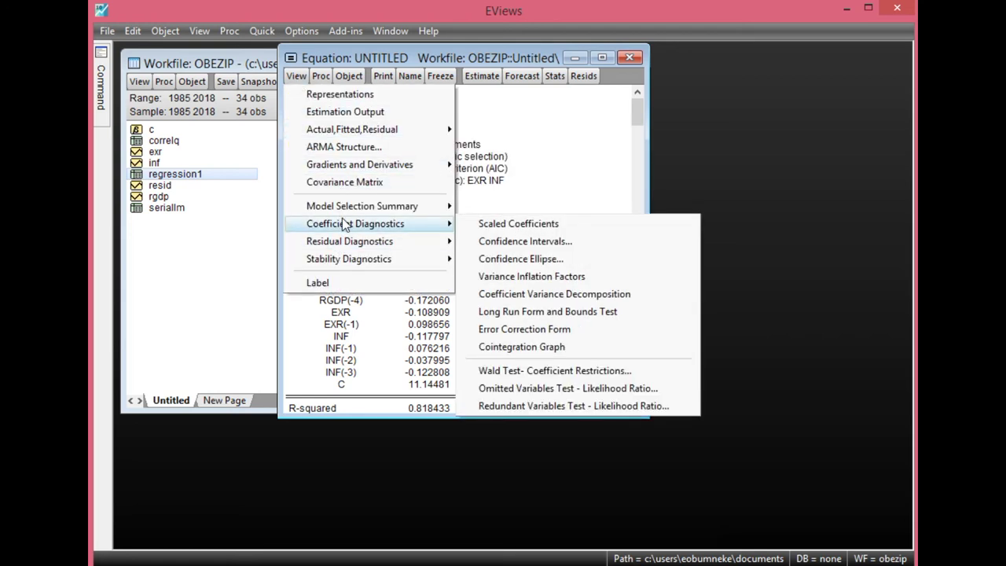
click(559, 331)
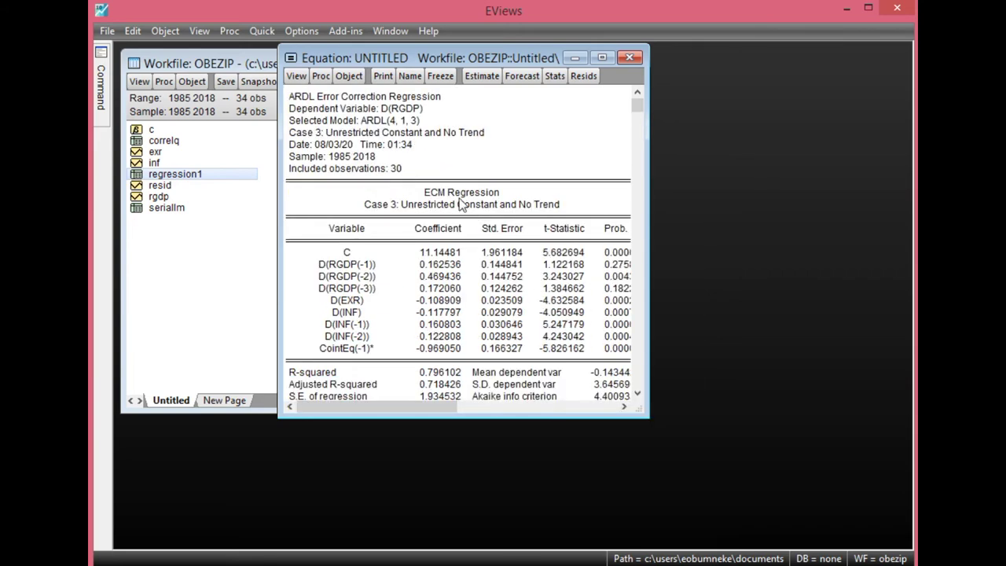
Examine the F-Bounds Test, comparing the F-statistic with the 5% I(0) and I(1) critical values, widening the equation window to show them
scroll(398, 199, down, 5)
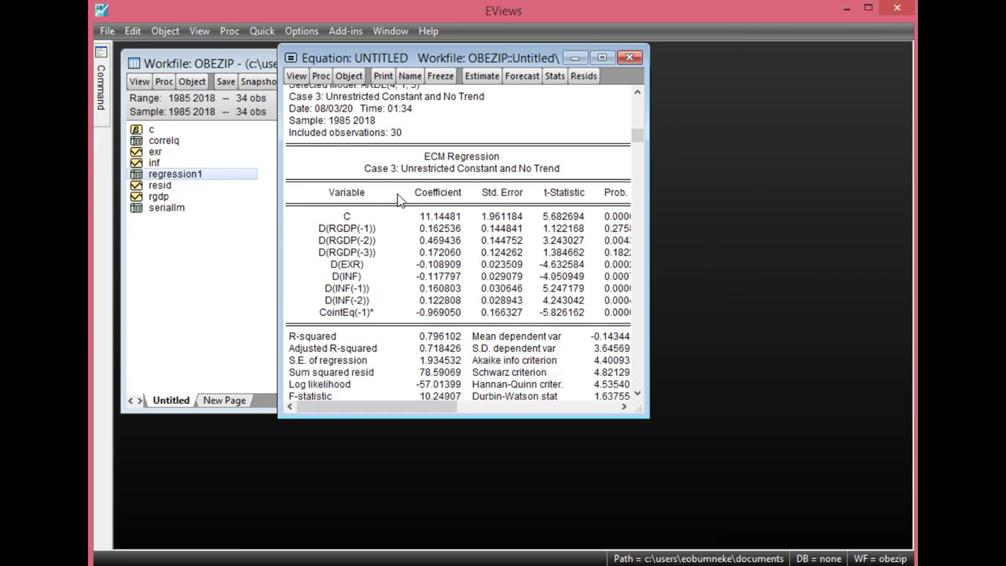
scroll(398, 200, down, 3)
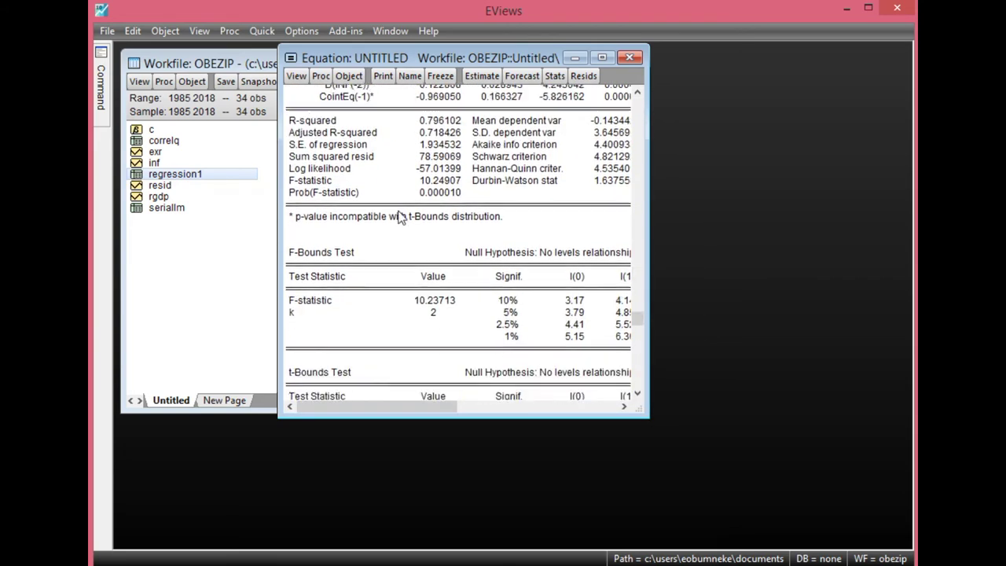
click(434, 289)
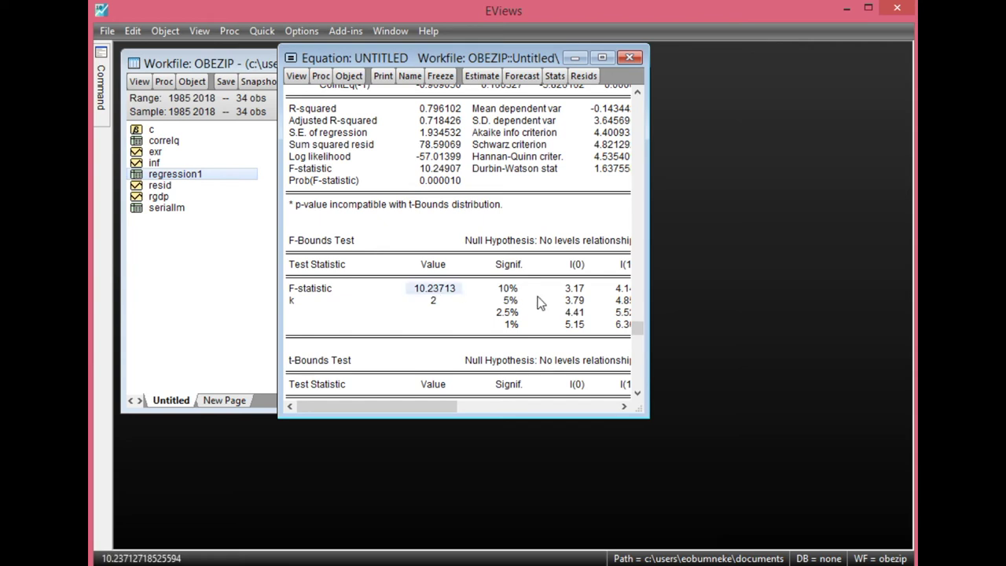
drag(649, 279, 724, 275)
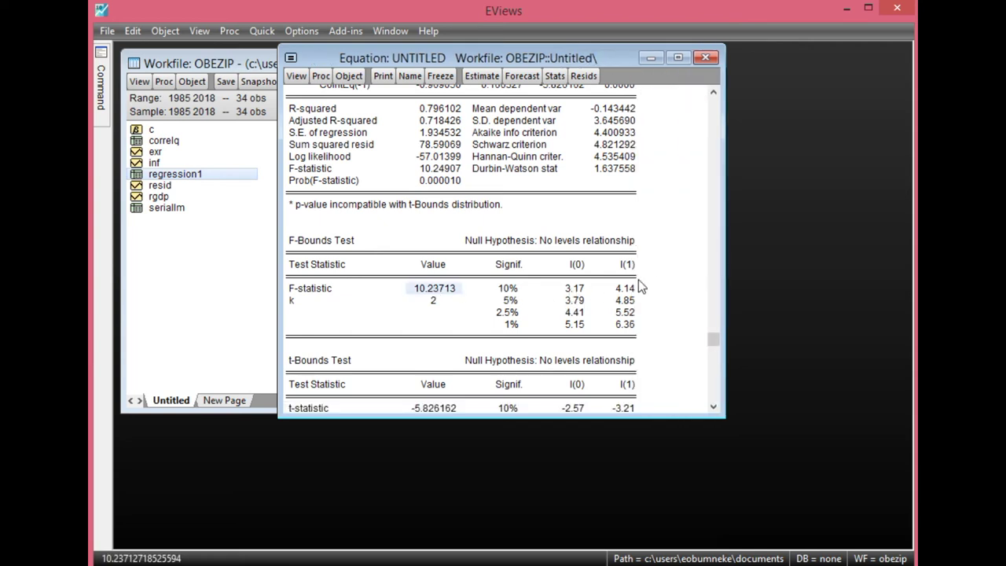
drag(465, 301, 629, 307)
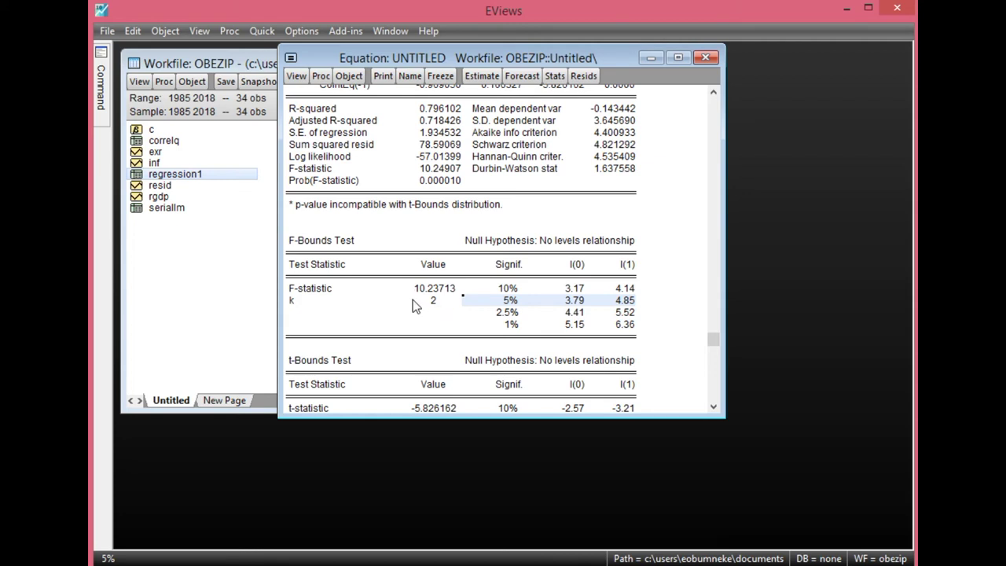
click(436, 290)
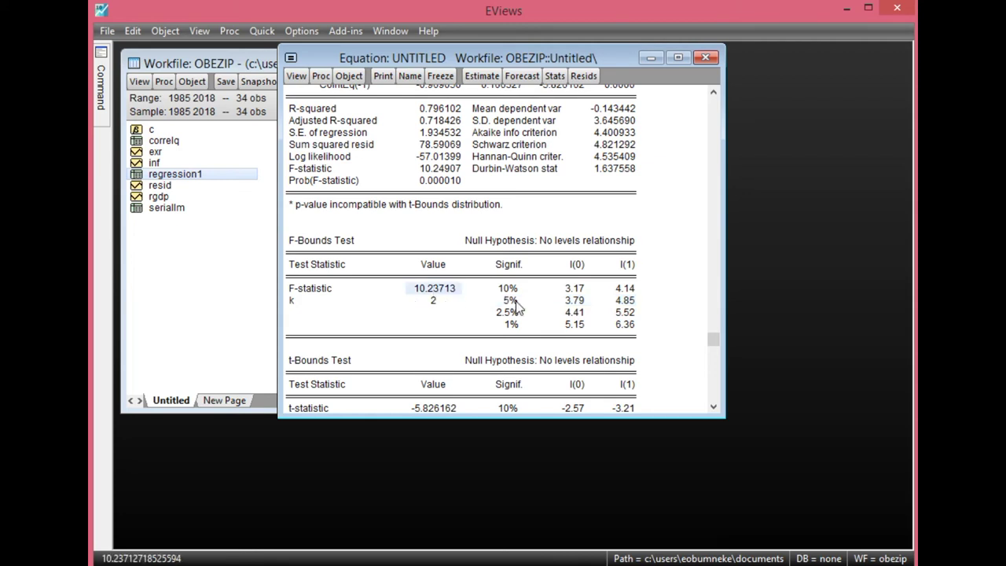
click(574, 302)
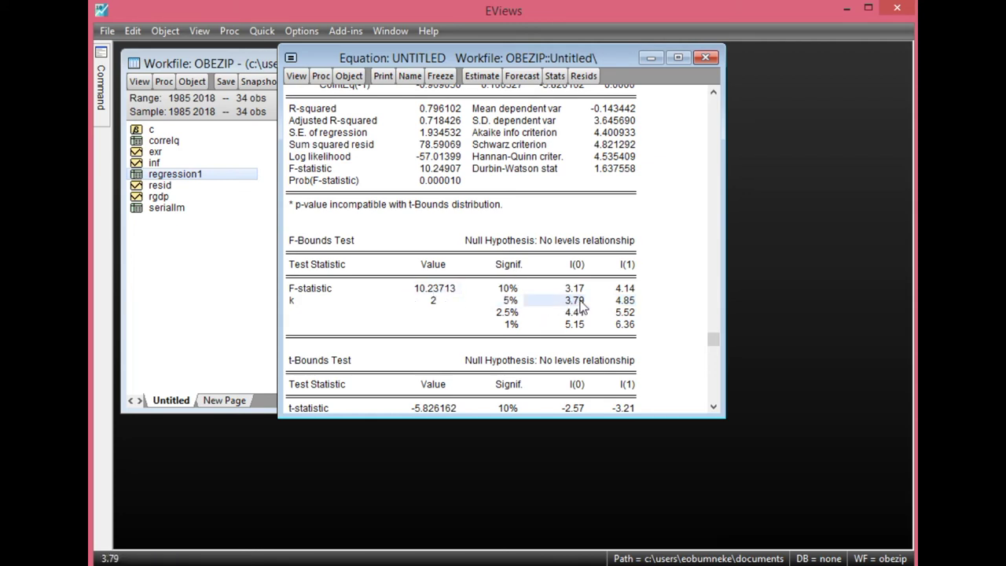
click(623, 301)
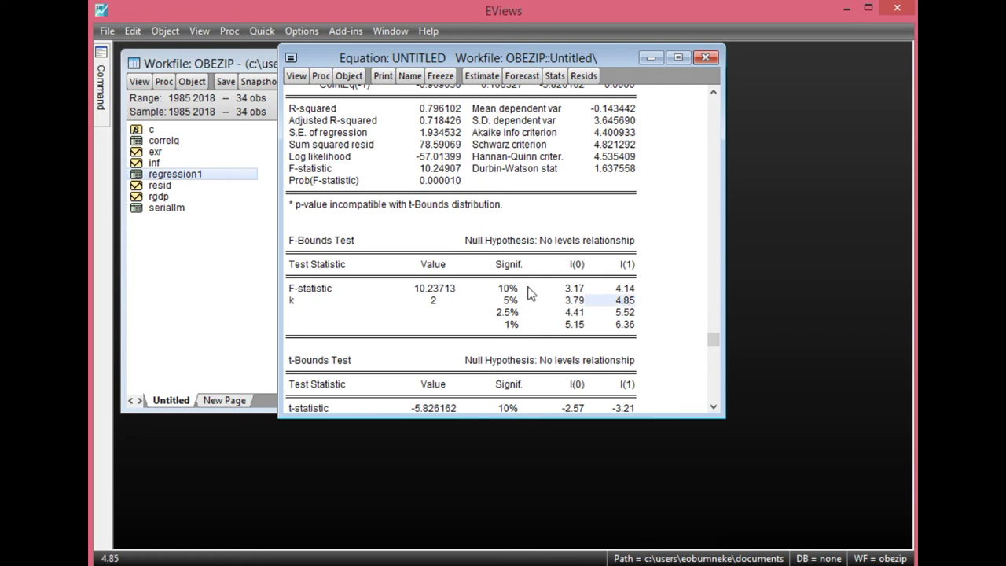
Check the coefficient and probability of CointEq(-1) in the ECM Regression table
scroll(528, 292, up, 5)
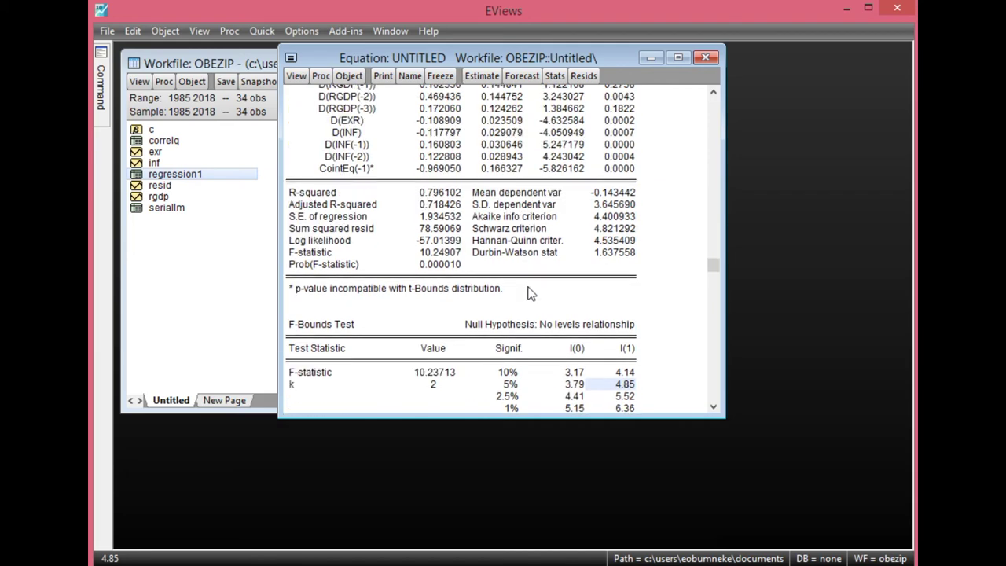
scroll(395, 241, up, 1)
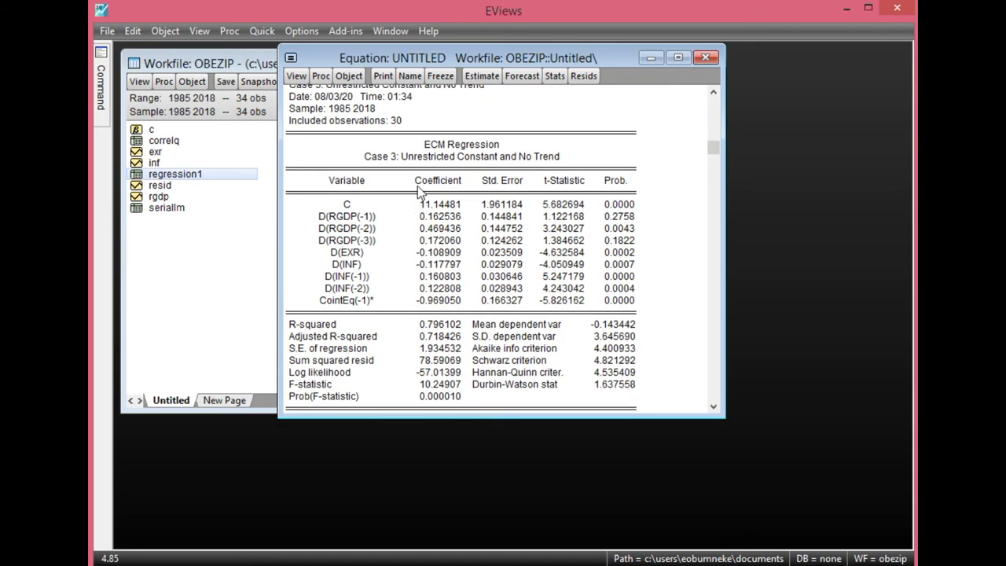
click(361, 302)
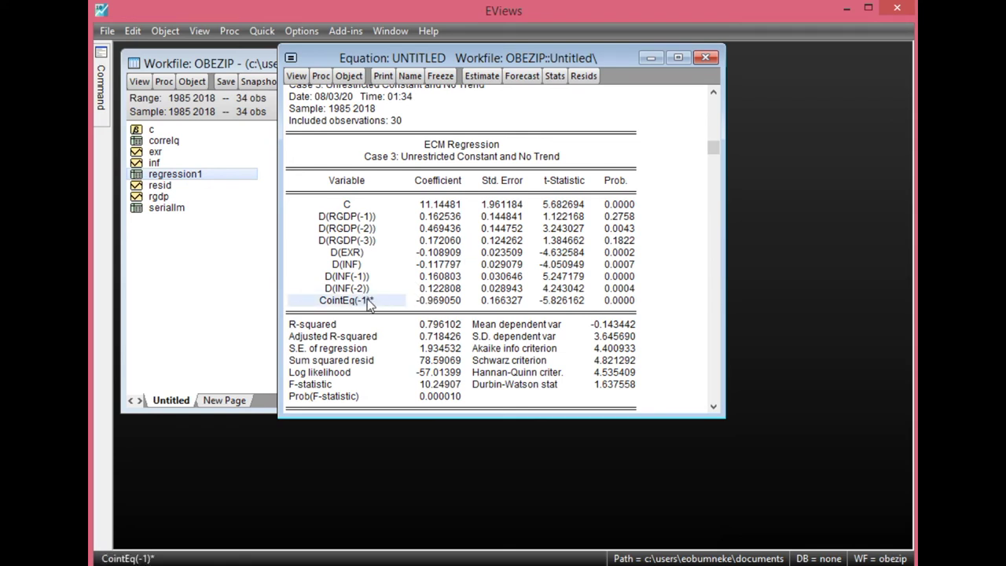
click(428, 306)
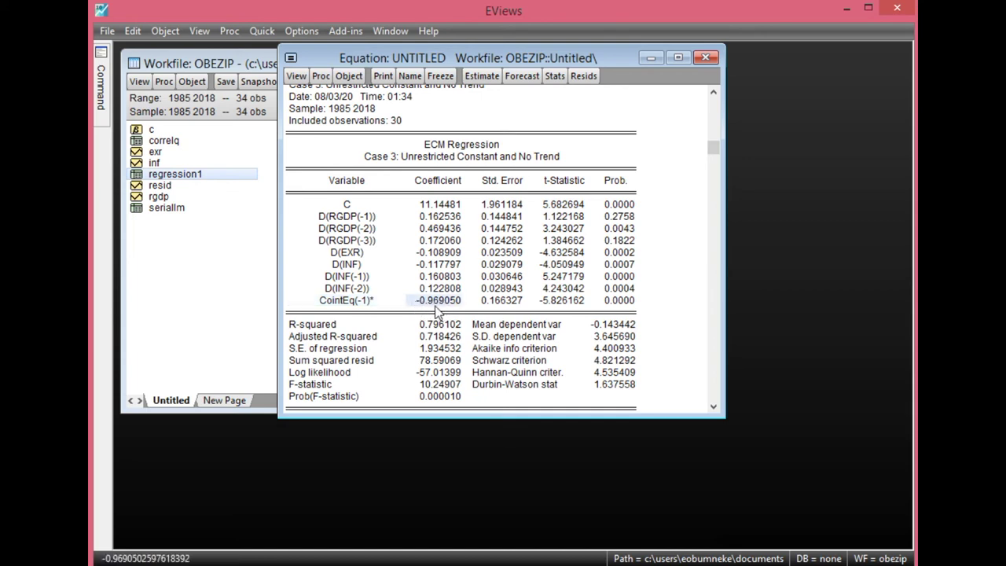
click(628, 305)
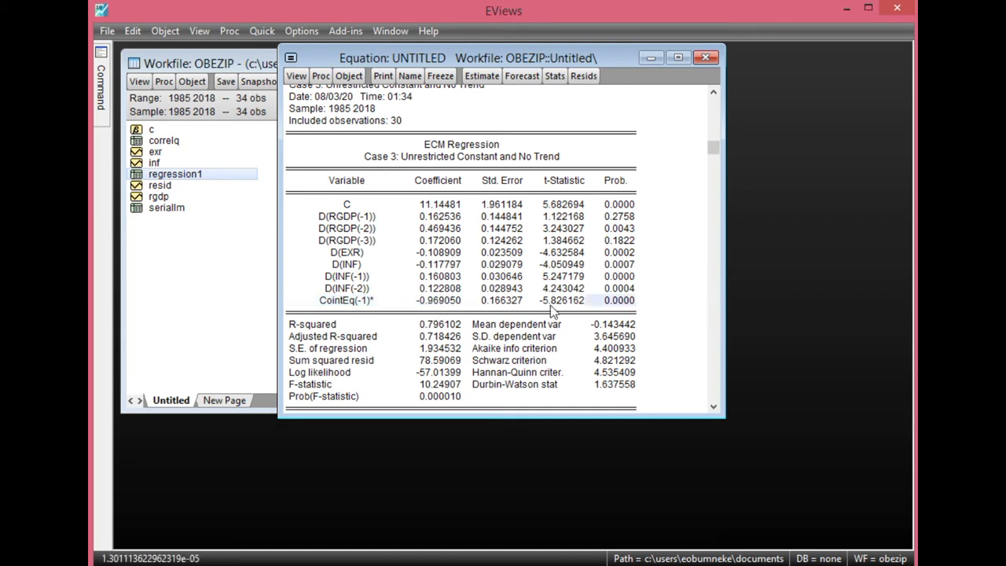
click(429, 304)
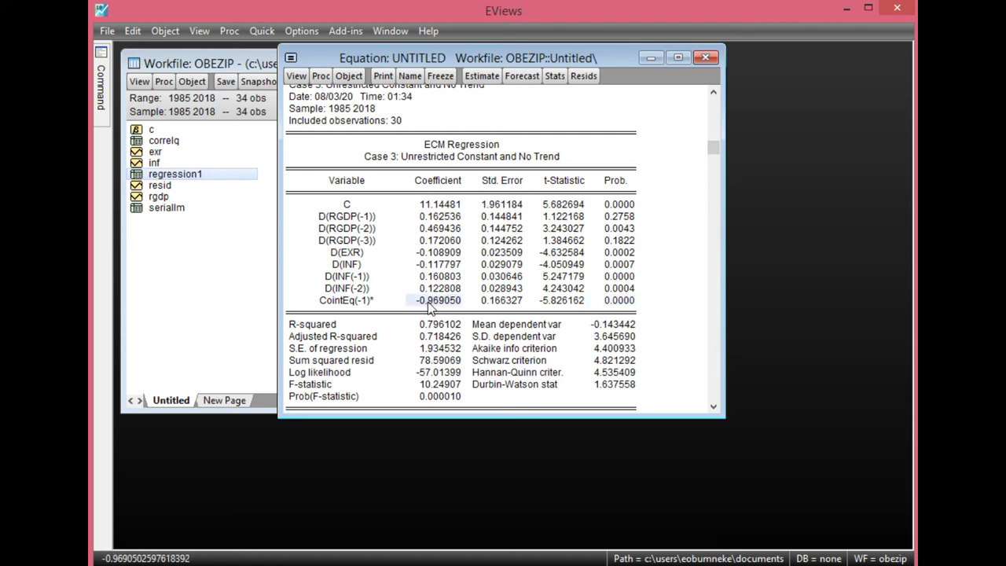
click(604, 305)
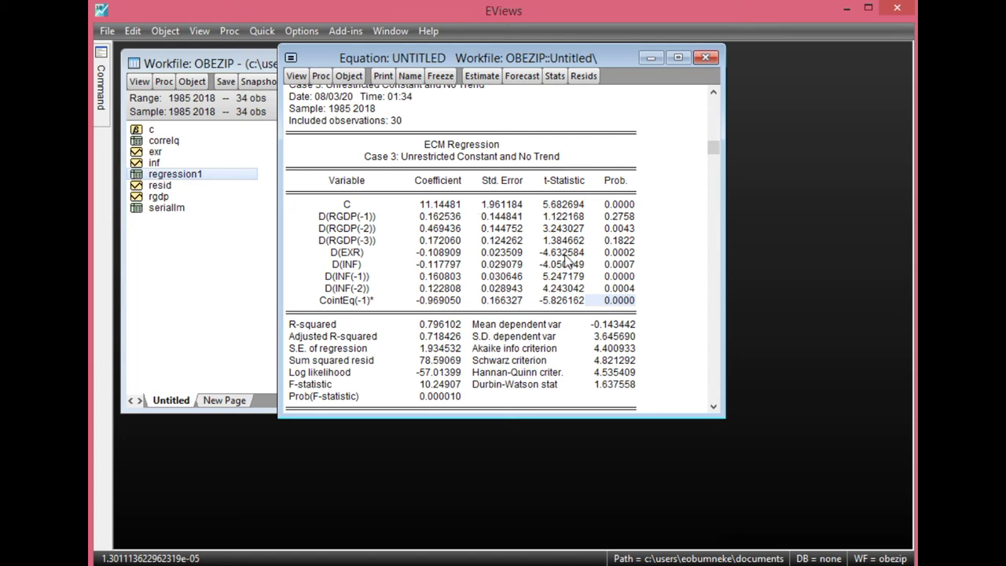
Run the residual Correlogram - Q-statistics on the ARDL equation with 16 lags
click(299, 81)
mouse_move(329, 248)
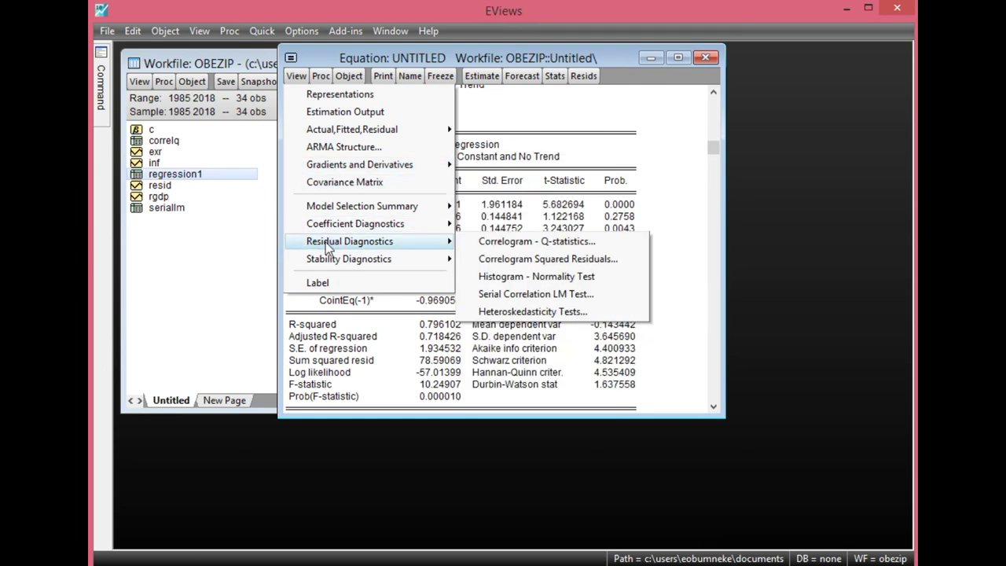
click(492, 248)
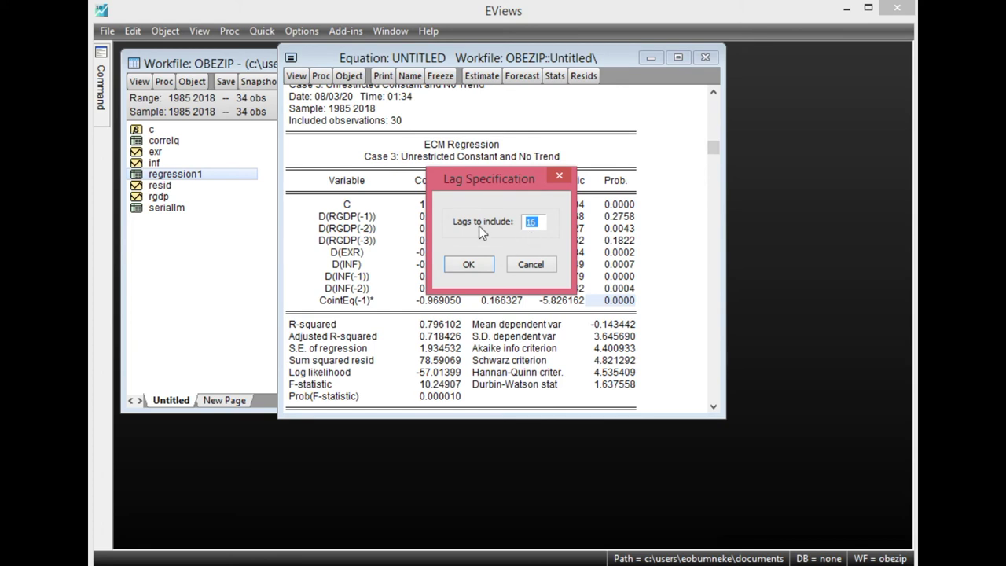
click(468, 264)
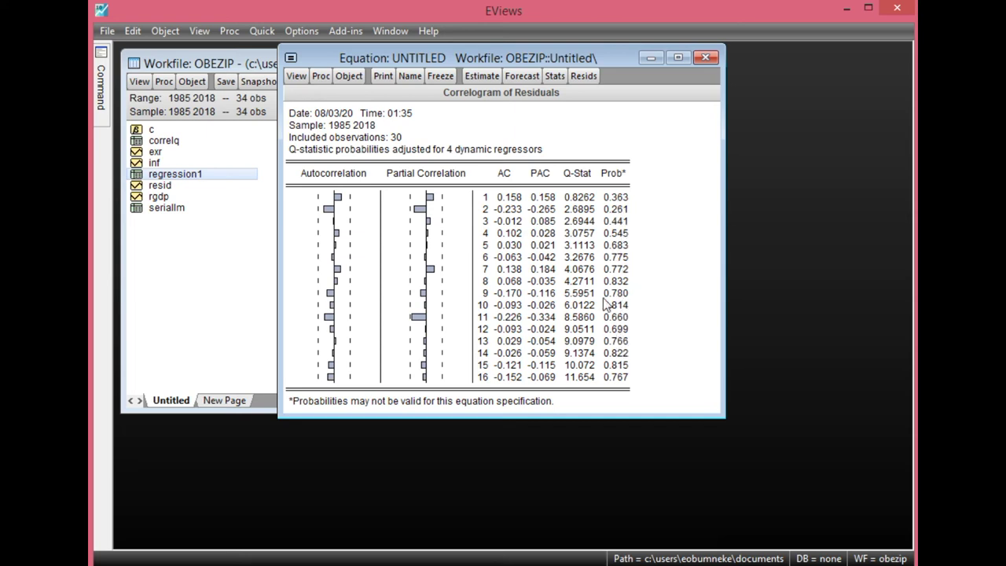
Run the Serial Correlation LM Test on the ARDL equation with 4 lags
click(296, 78)
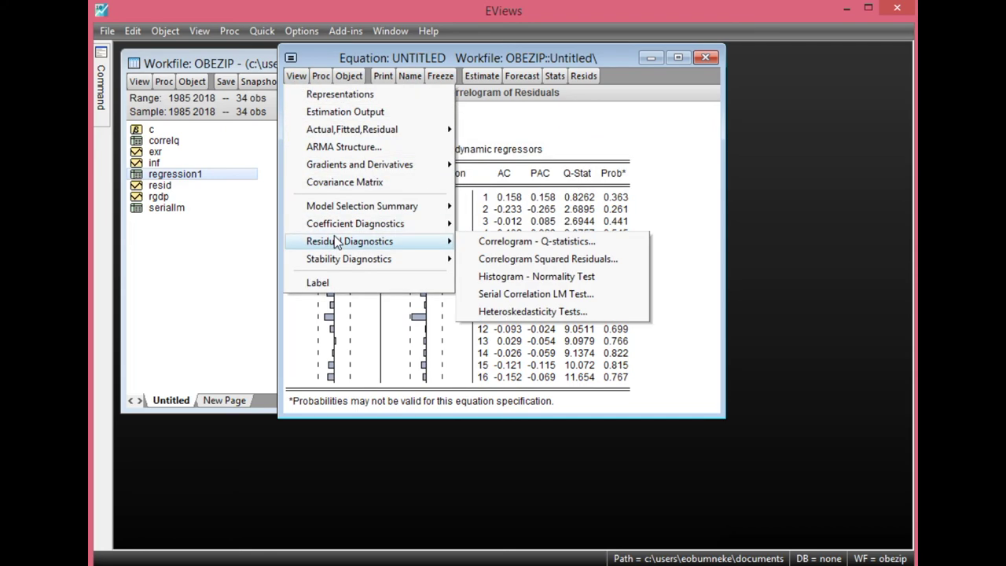
click(547, 293)
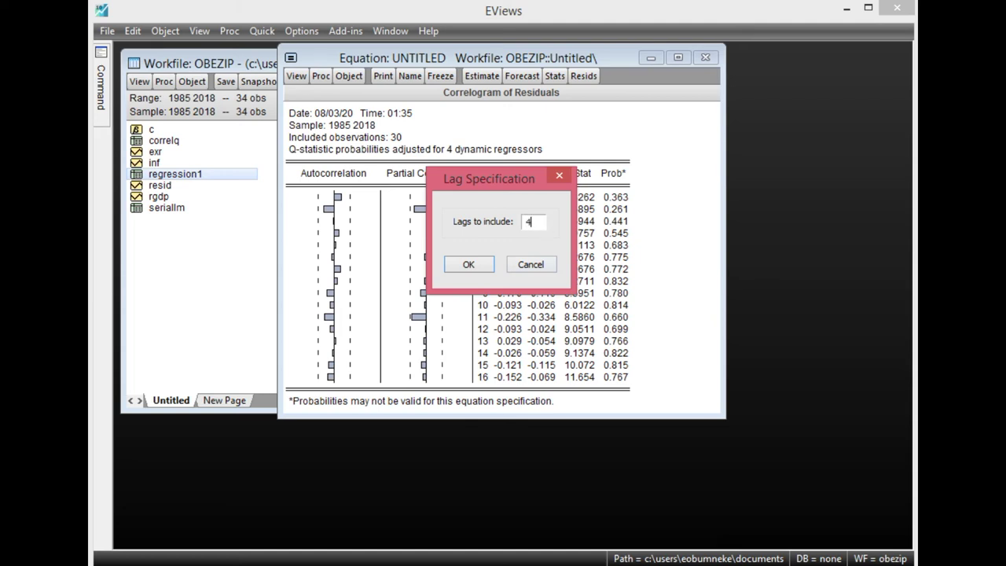
click(473, 267)
Examine the F-statistic and Obs*R-squared probabilities of the Breusch-Godfrey Serial Correlation LM Test
click(322, 123)
click(329, 133)
click(604, 122)
click(603, 134)
click(604, 123)
click(605, 134)
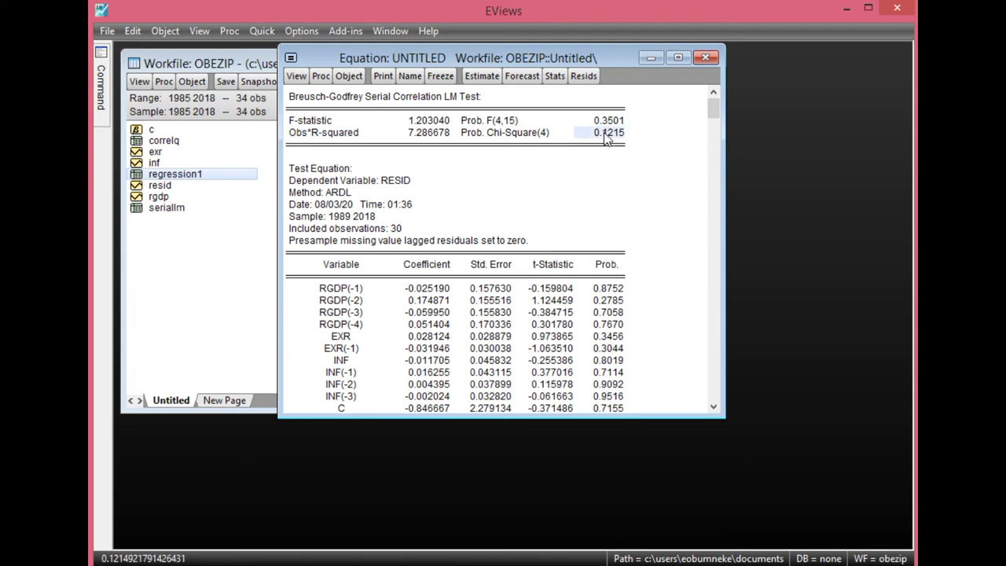
click(608, 122)
click(612, 134)
click(612, 122)
click(612, 132)
click(610, 123)
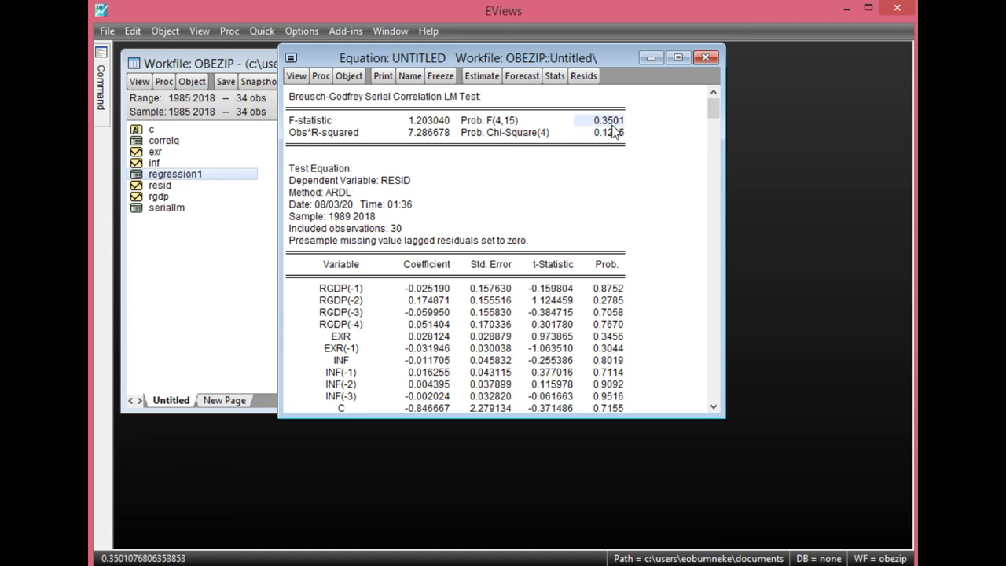
Run the Breusch-Pagan-Godfrey heteroskedasticity test on the ARDL equation with the original regressors
click(295, 78)
mouse_move(345, 239)
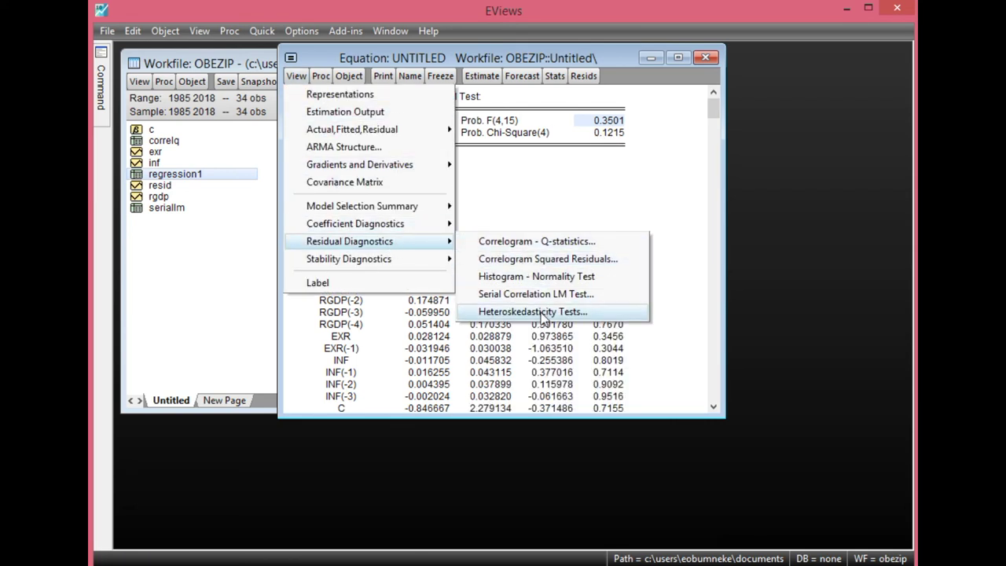
click(543, 312)
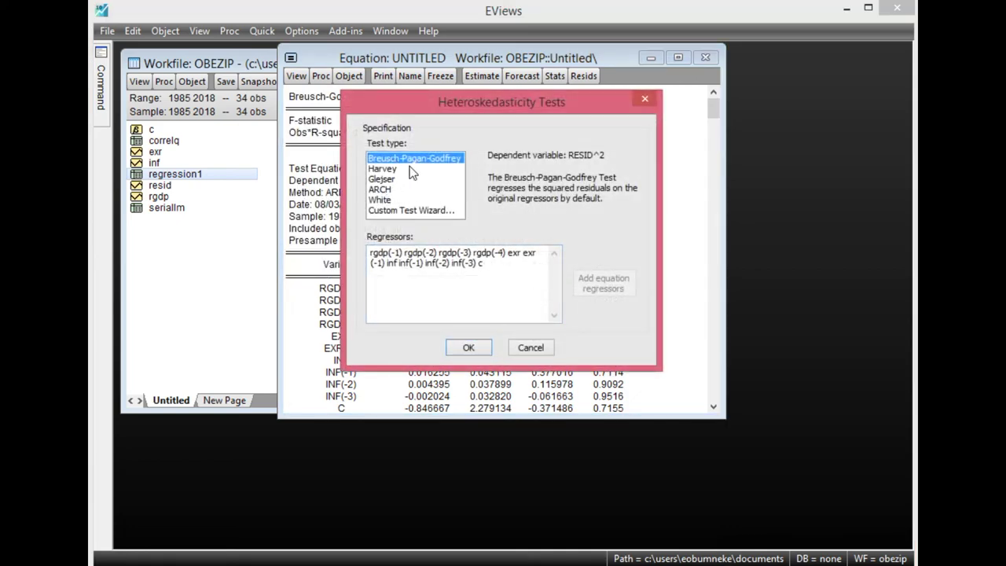
click(468, 347)
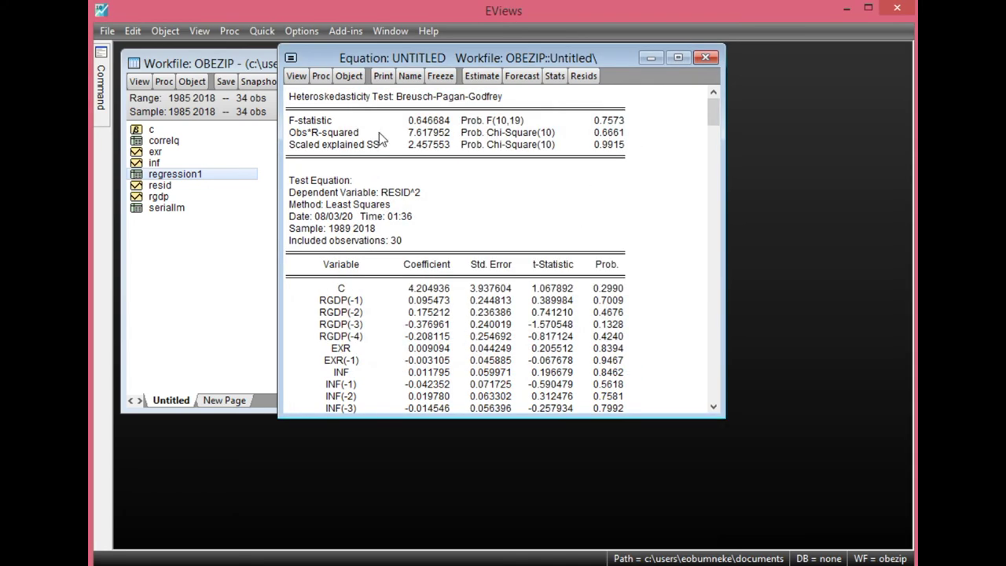
Examine the F-statistic and Obs*R-squared probabilities of the Breusch-Pagan-Godfrey heteroskedasticity test
click(328, 123)
click(330, 134)
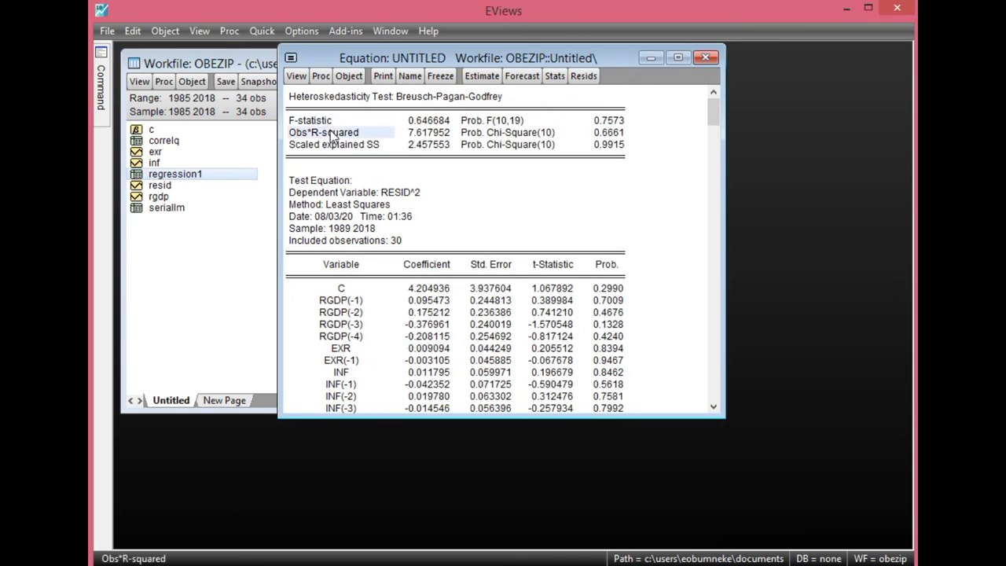
click(608, 121)
click(609, 133)
click(608, 121)
click(610, 134)
click(608, 121)
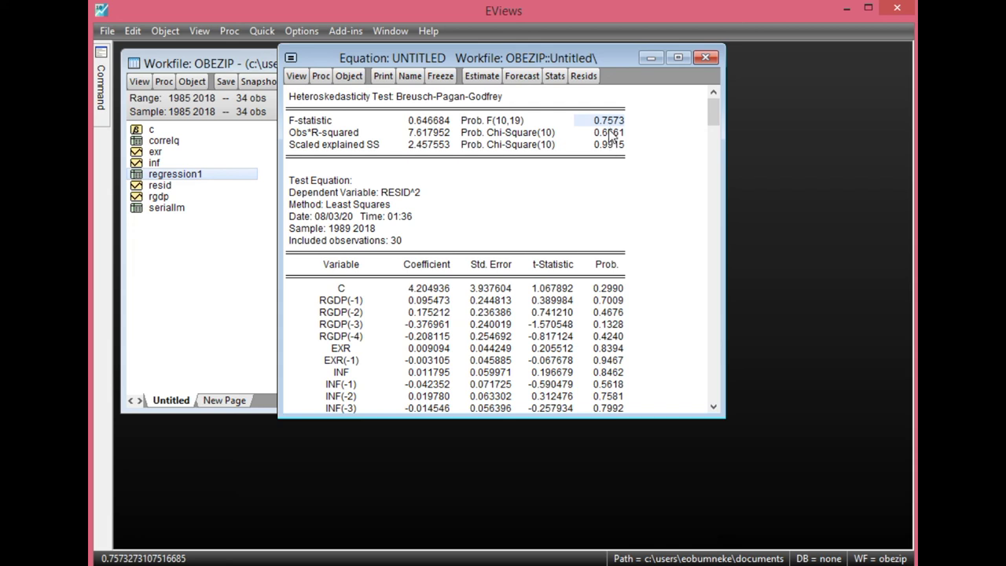
Run the ARCH heteroskedasticity test on the ARDL equation's residuals with 4 lags
click(606, 133)
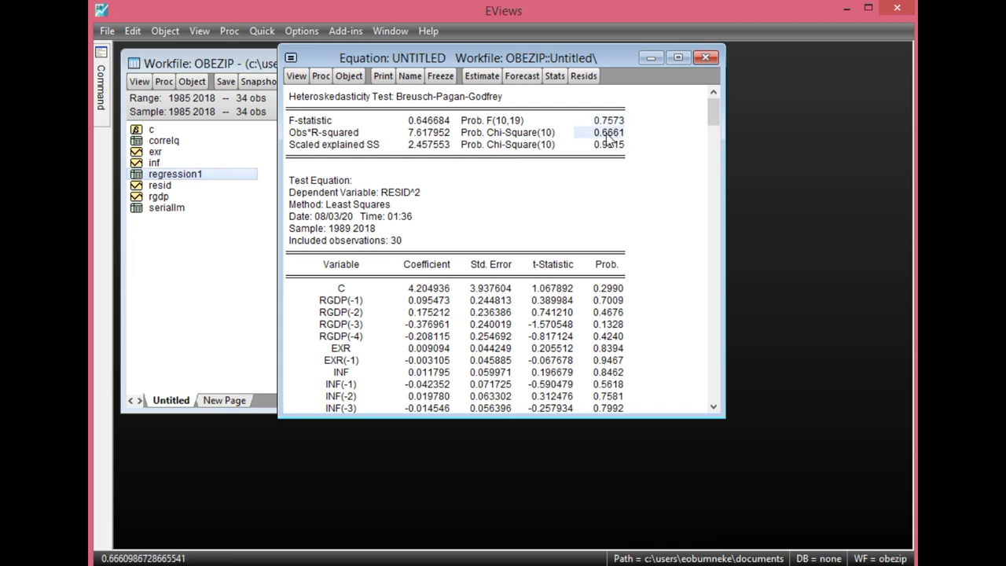
click(603, 121)
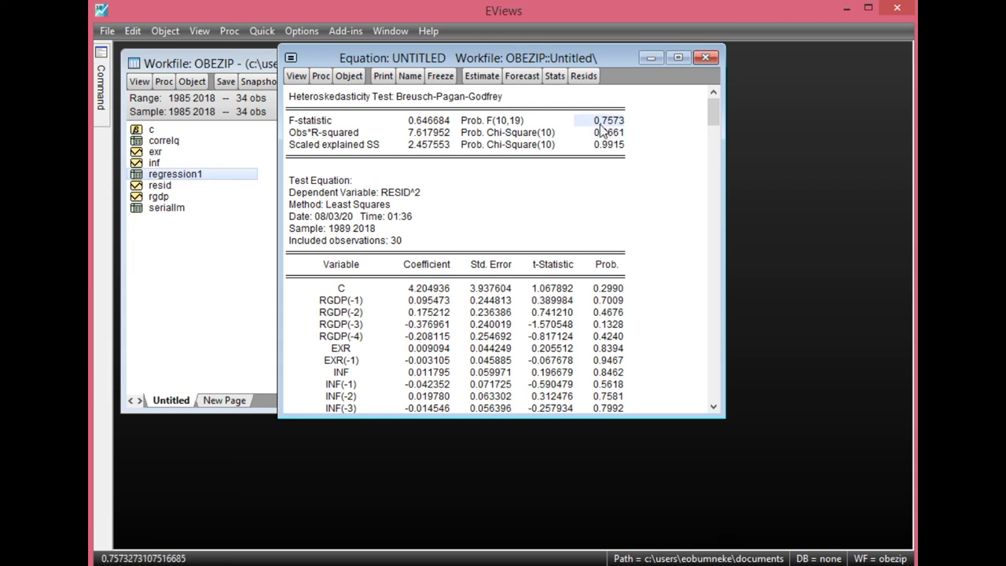
click(296, 78)
mouse_move(342, 245)
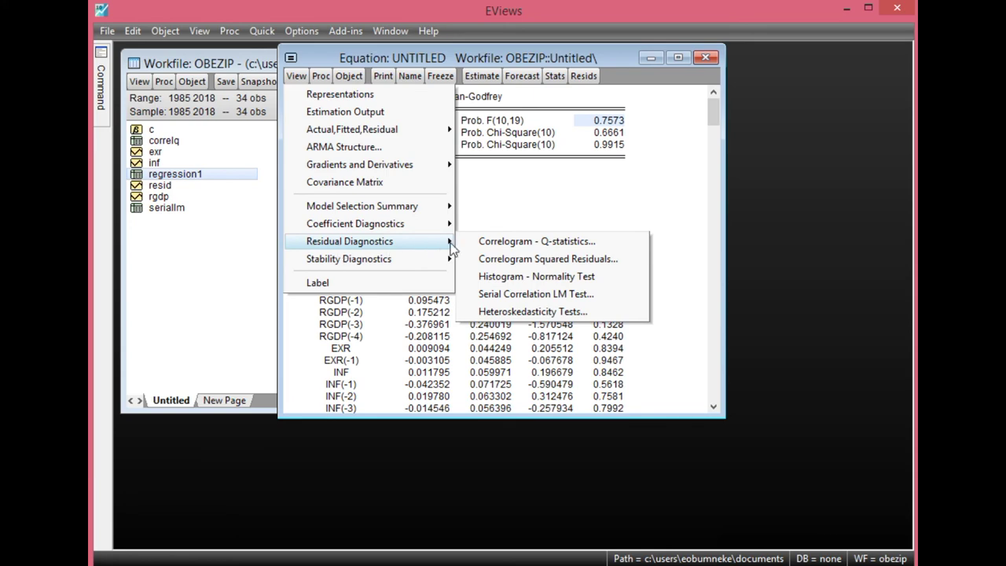
click(537, 311)
click(380, 190)
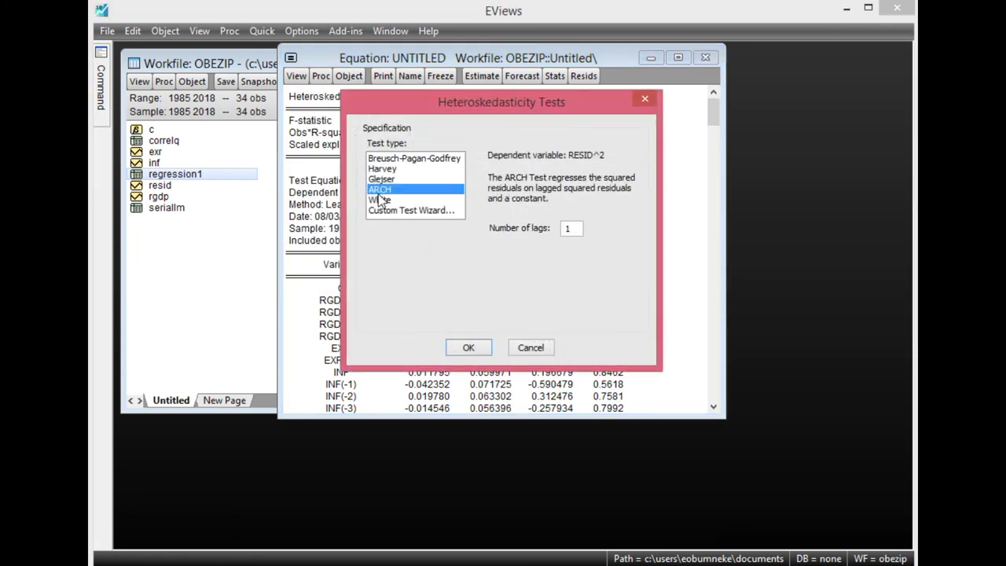
click(571, 228)
text(4)
click(471, 347)
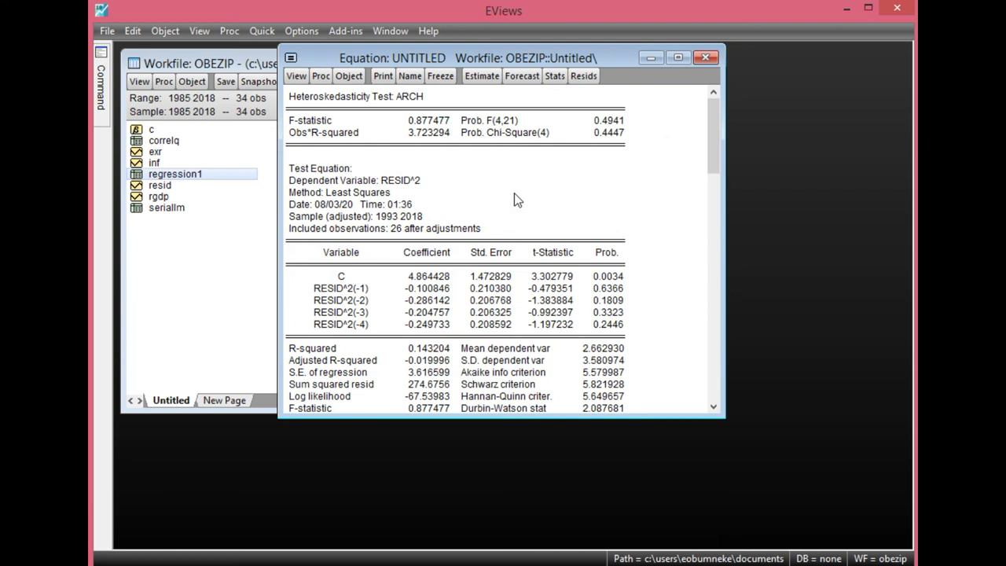
Examine the F-statistic and Obs*R-squared probabilities of the ARCH heteroskedasticity test
click(320, 124)
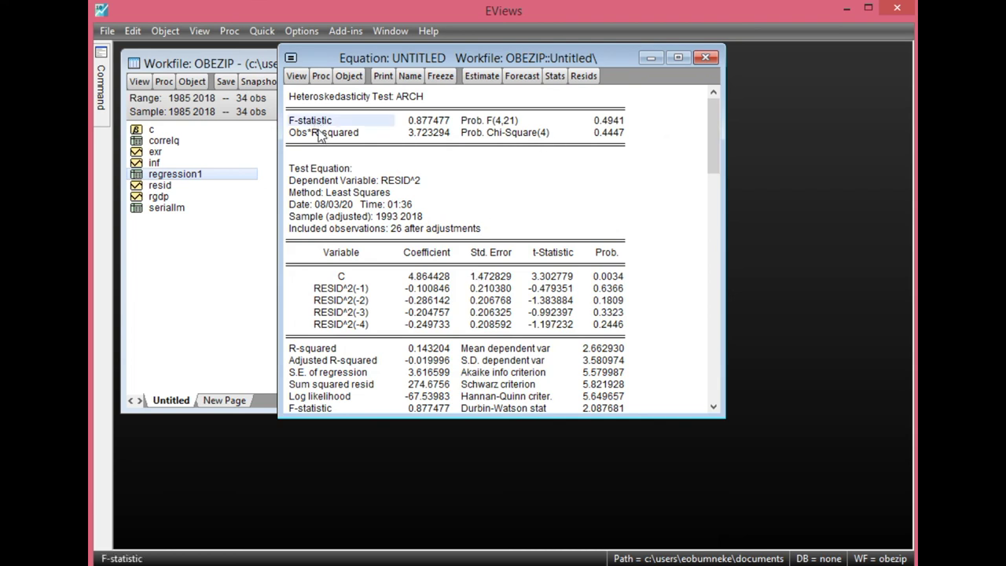
click(322, 134)
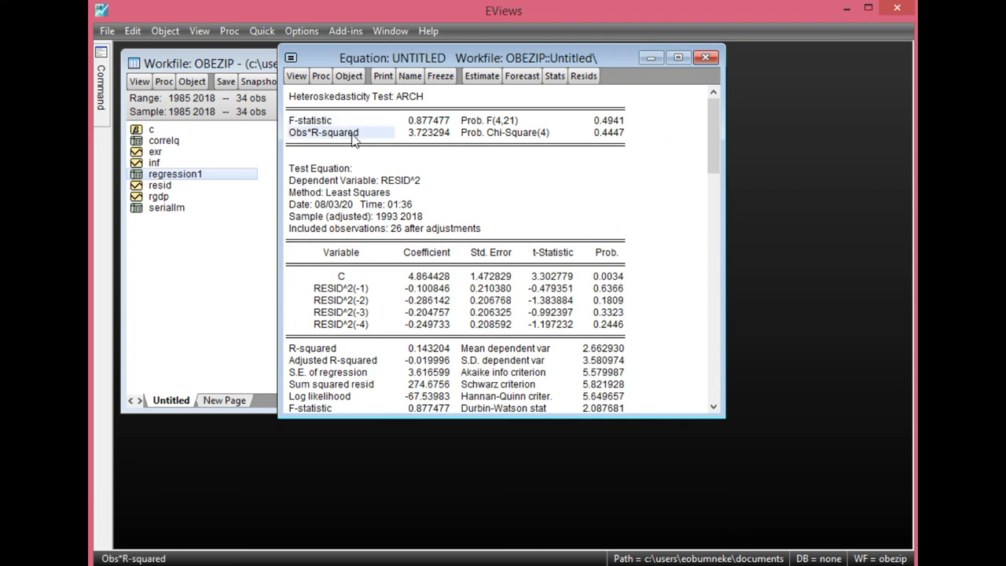
click(608, 132)
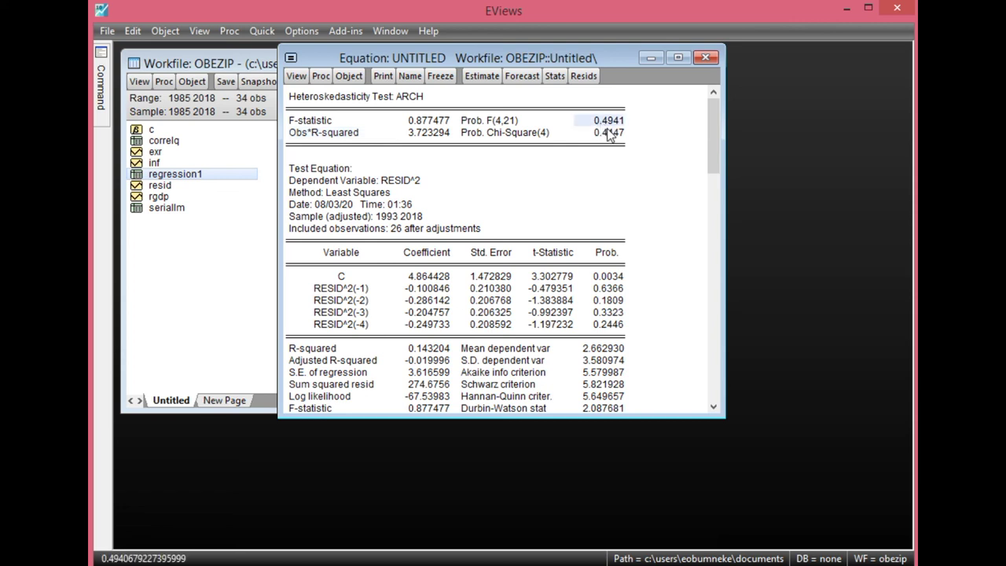
click(609, 122)
click(608, 133)
click(610, 123)
click(609, 131)
click(609, 121)
click(607, 132)
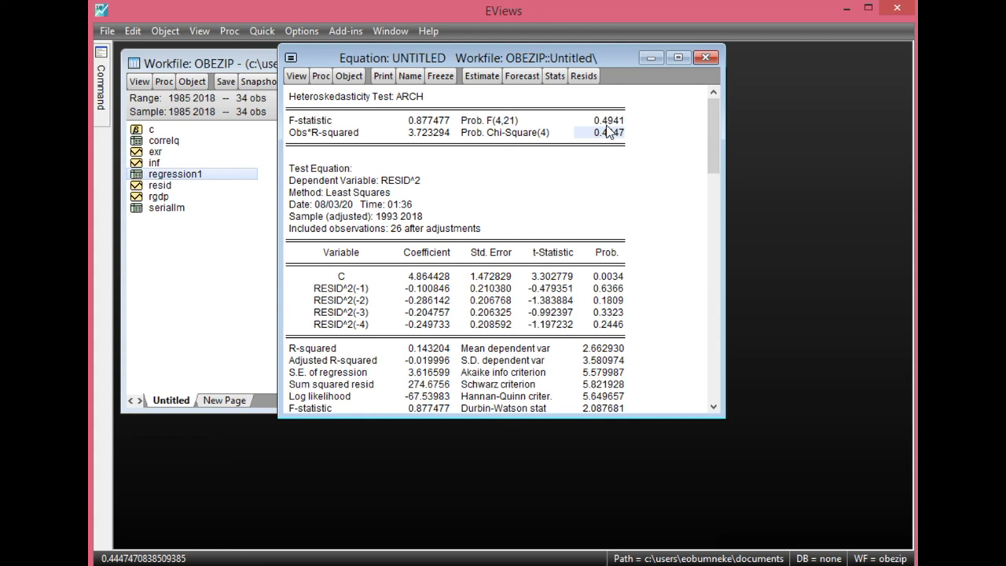
key(Up)
key(Down)
key(Up)
key(Down)
key(Up)
key(Down)
key(Up)
key(Down)
key(Up)
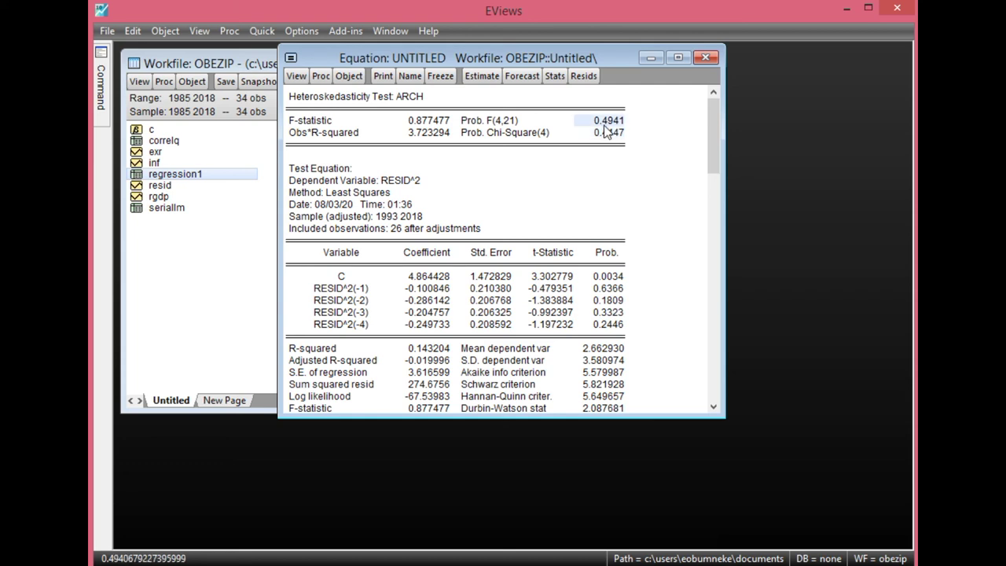
Run the Histogram - Normality Test on the residuals of the ARDL equation
click(295, 78)
mouse_move(334, 242)
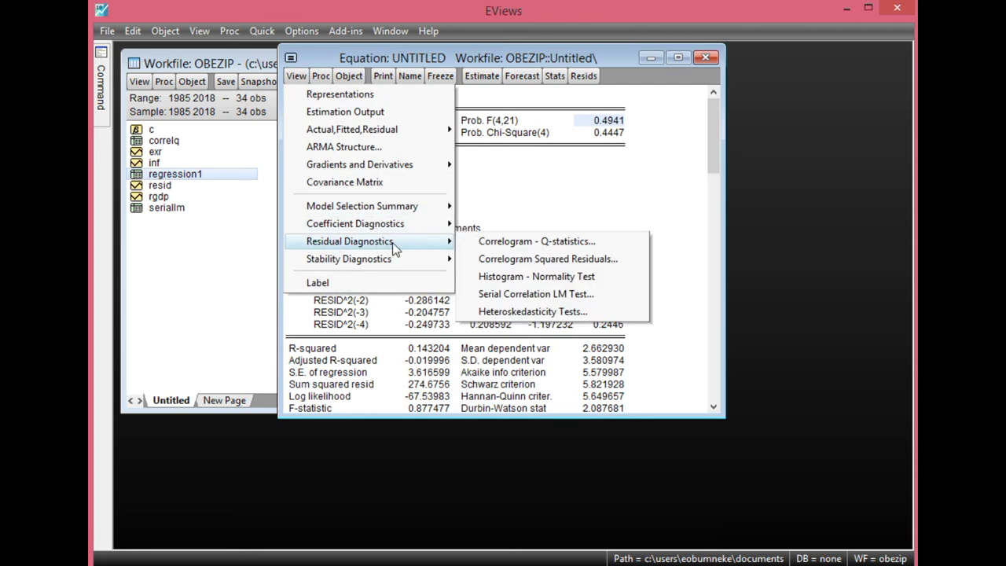
click(533, 280)
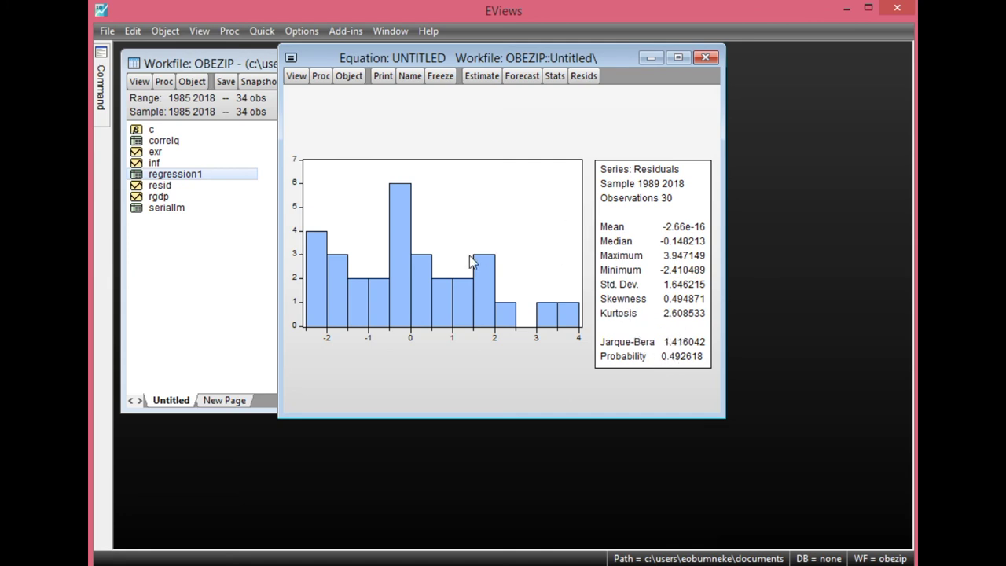
Run the Ramsey RESET Test on the ARDL equation with 1 fitted term
click(296, 77)
mouse_move(364, 265)
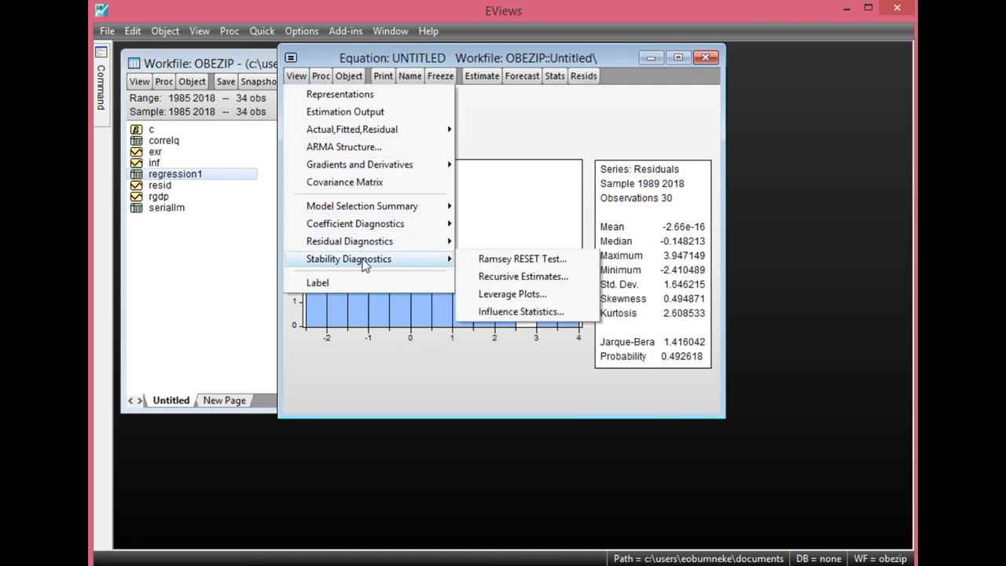
click(495, 260)
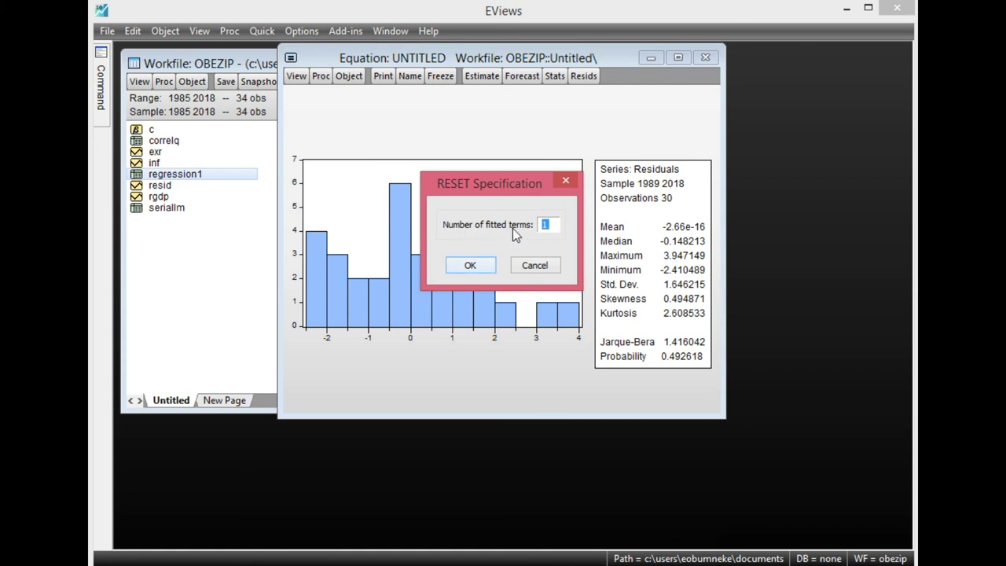
click(475, 265)
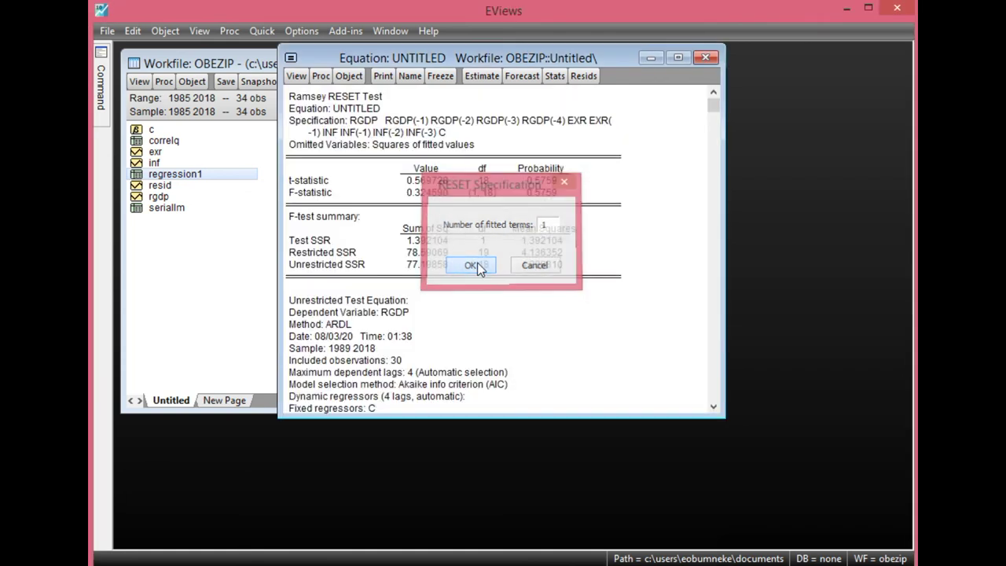
Examine the t-statistic and F-statistic probabilities of the Ramsey RESET Test
click(310, 182)
click(322, 193)
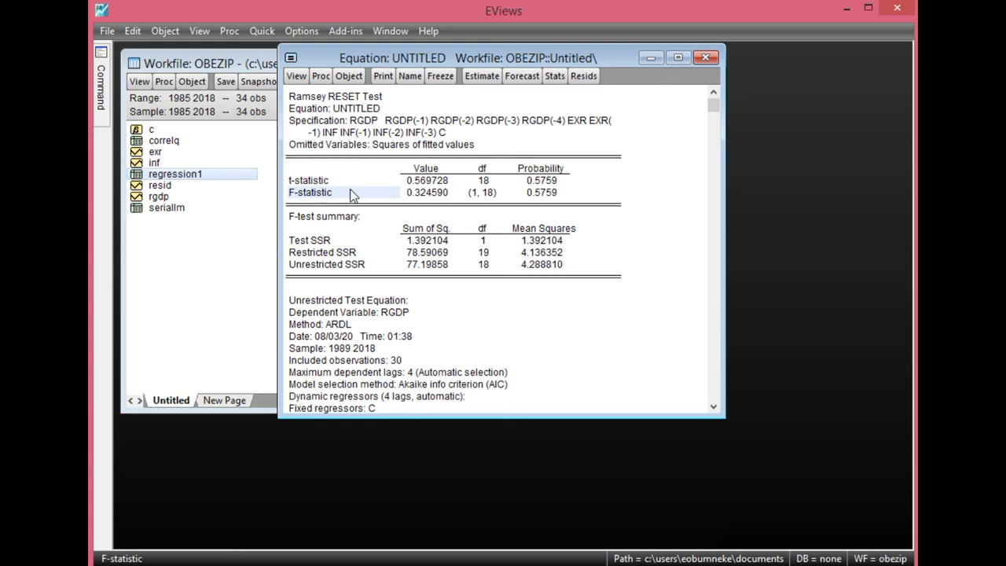
click(546, 183)
click(546, 192)
click(546, 181)
click(546, 193)
click(546, 181)
click(546, 192)
click(546, 181)
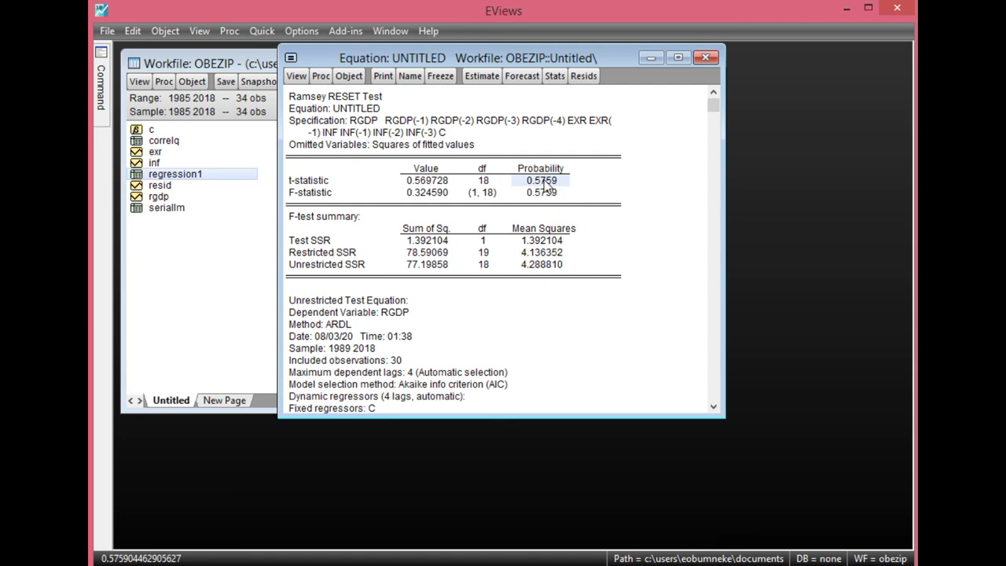
click(546, 193)
click(547, 182)
click(548, 193)
click(546, 182)
click(546, 193)
click(546, 182)
Plot the CUSUM Test from the recursive estimates of the ARDL equation
click(296, 75)
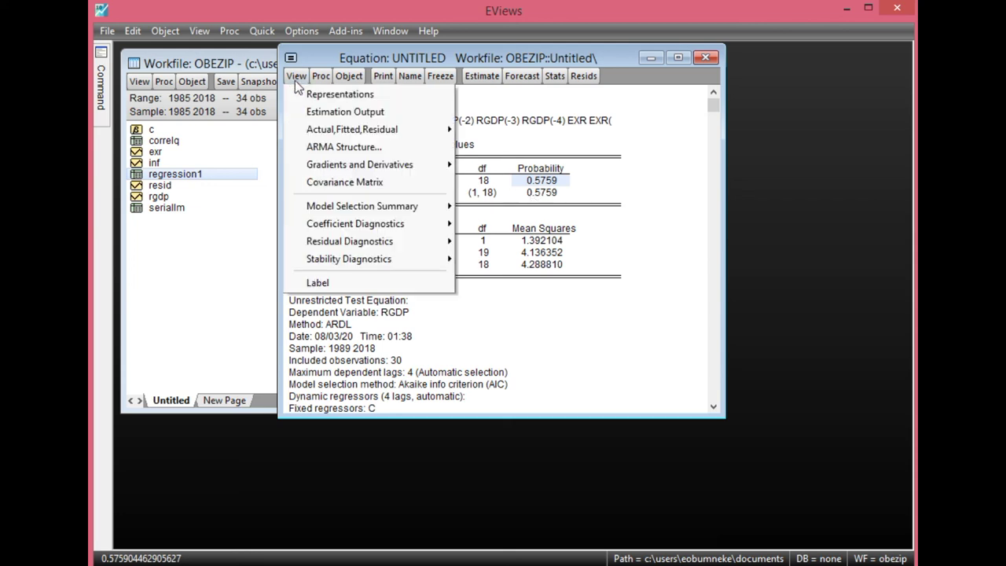
mouse_move(359, 212)
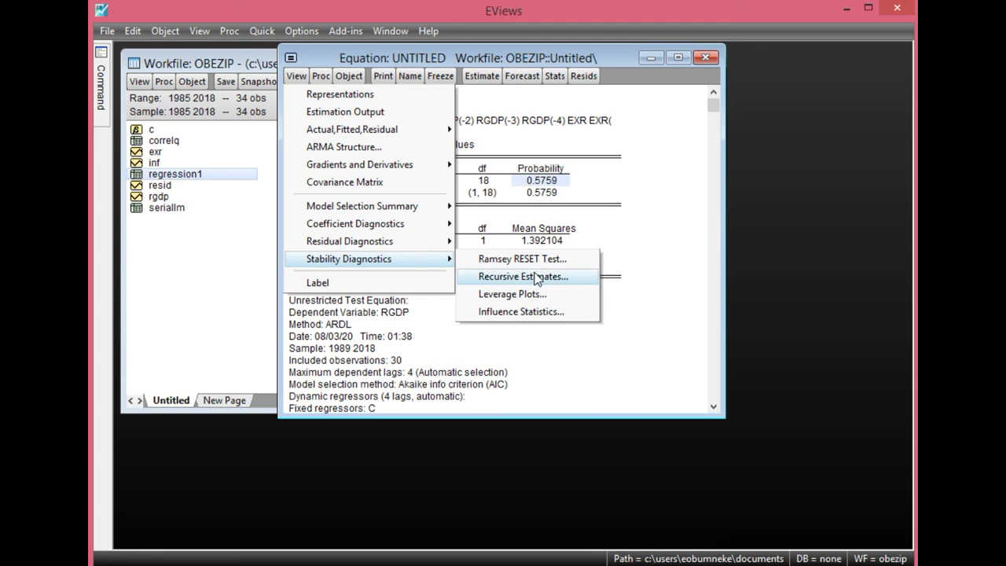
click(538, 277)
click(393, 263)
click(540, 346)
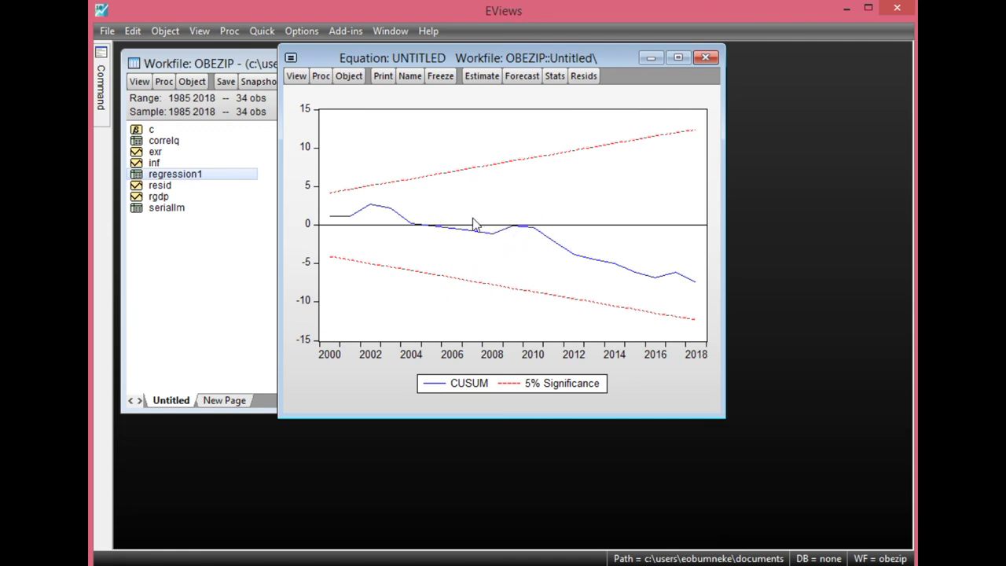
Plot the CUSUM of Squares Test for the ARDL equation and inspect its line against the 5% significance bounds
click(296, 76)
mouse_move(332, 259)
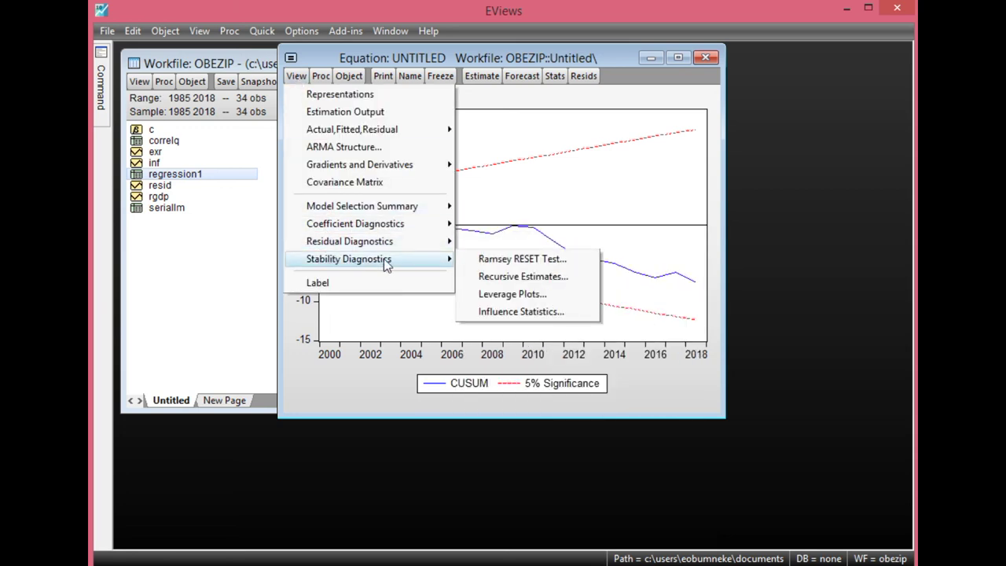
click(506, 275)
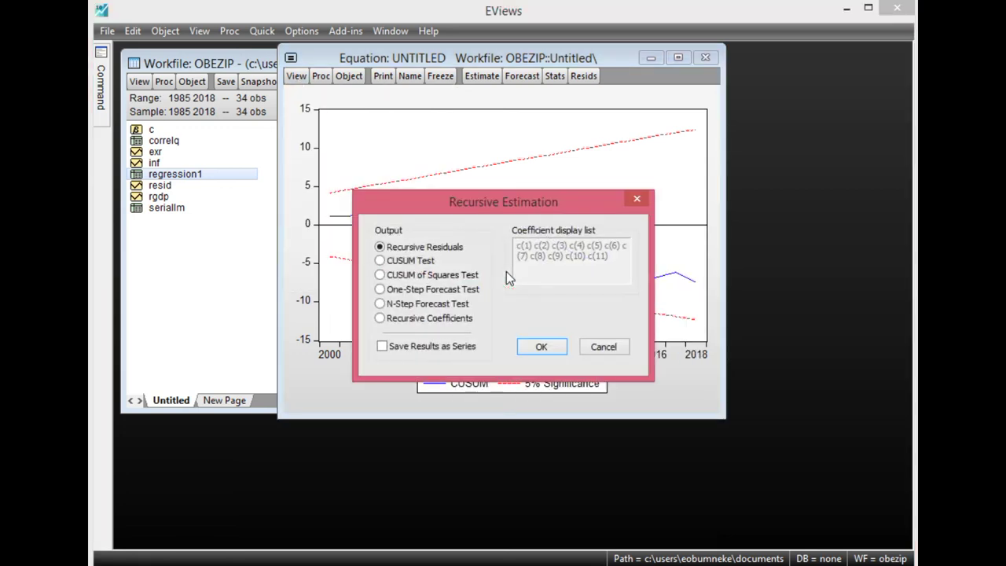
click(423, 275)
click(539, 348)
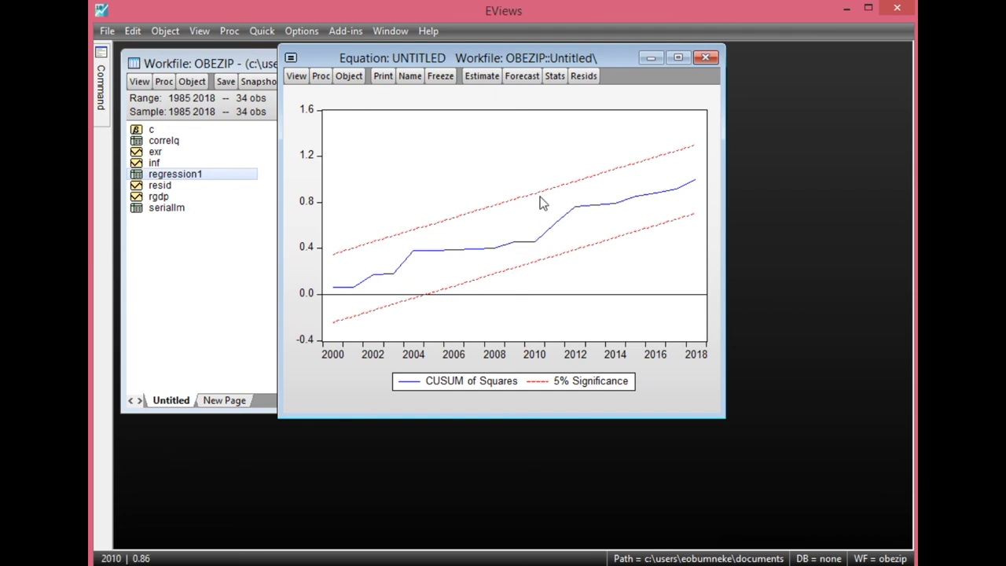
mouse_move(540, 202)
mouse_move(467, 230)
mouse_move(493, 245)
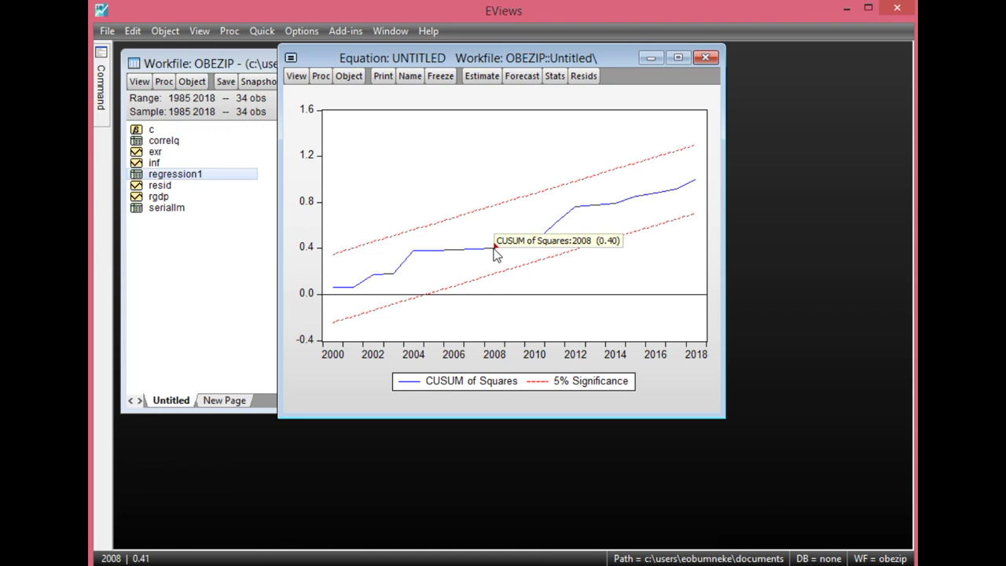